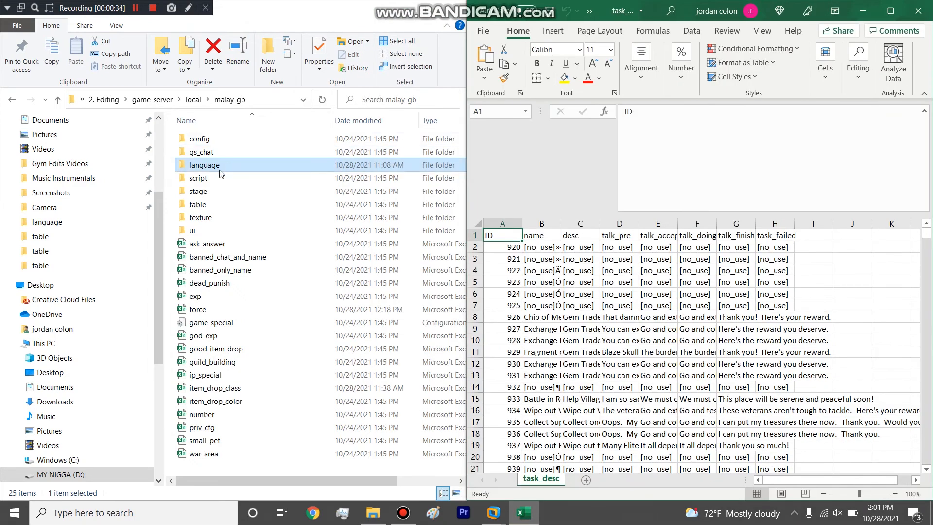
Step: Open the task spreadsheet from the malay_gb table folder and place its window beside the task_desc workbook
{"action": "double_click", "coordinate": [196, 205]}
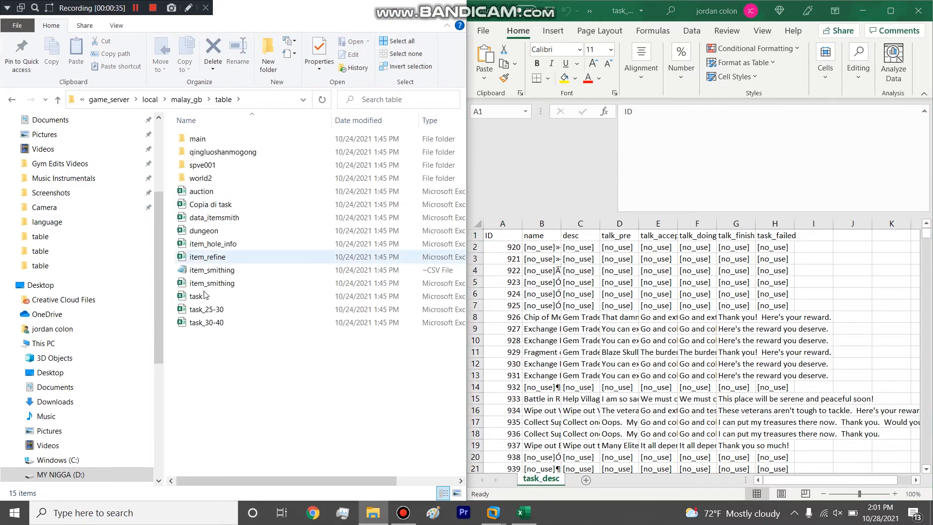
{"action": "left_click", "coordinate": [207, 297]}
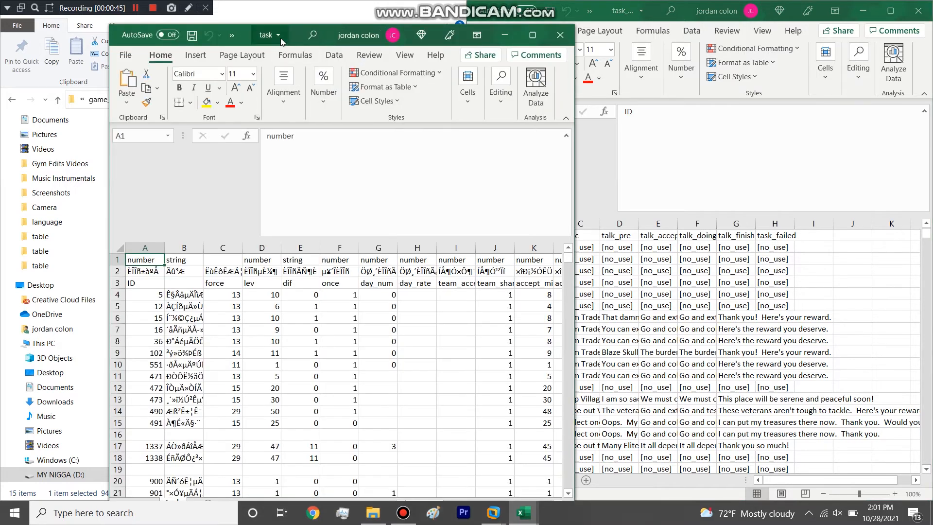
{"action": "key", "text": "super+Left"}
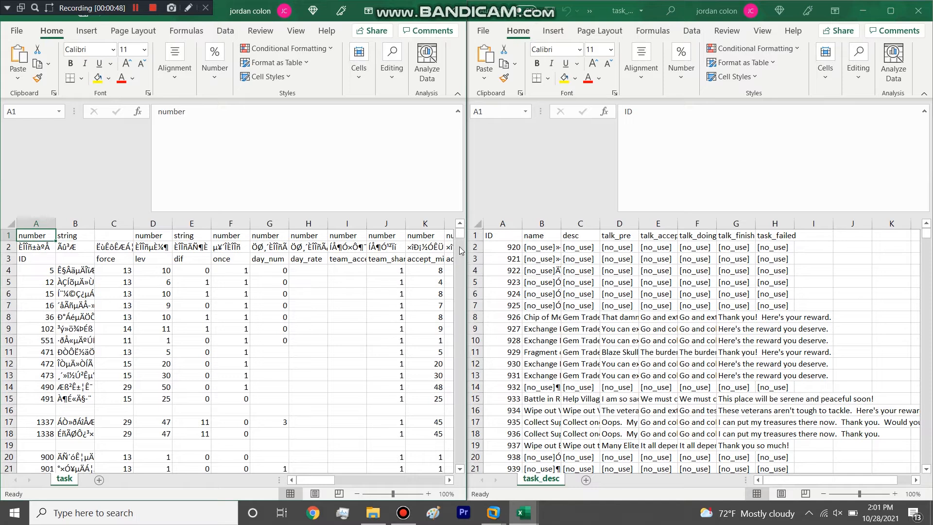
Step: Shrink the formula bar in both the task and task_desc workbooks to show more rows
{"action": "left_click_drag", "start_coordinate": [459, 233], "coordinate": [440, 480]}
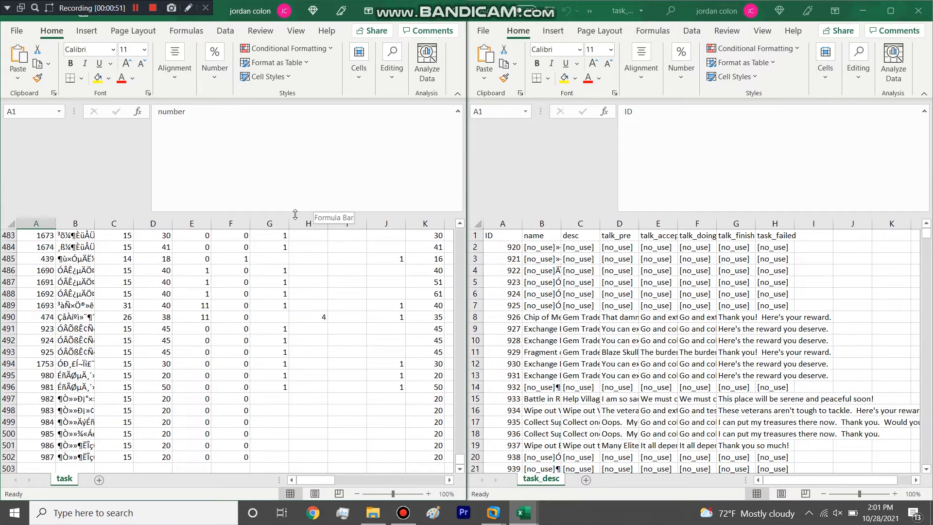
{"action": "left_click_drag", "start_coordinate": [295, 212], "coordinate": [293, 134]}
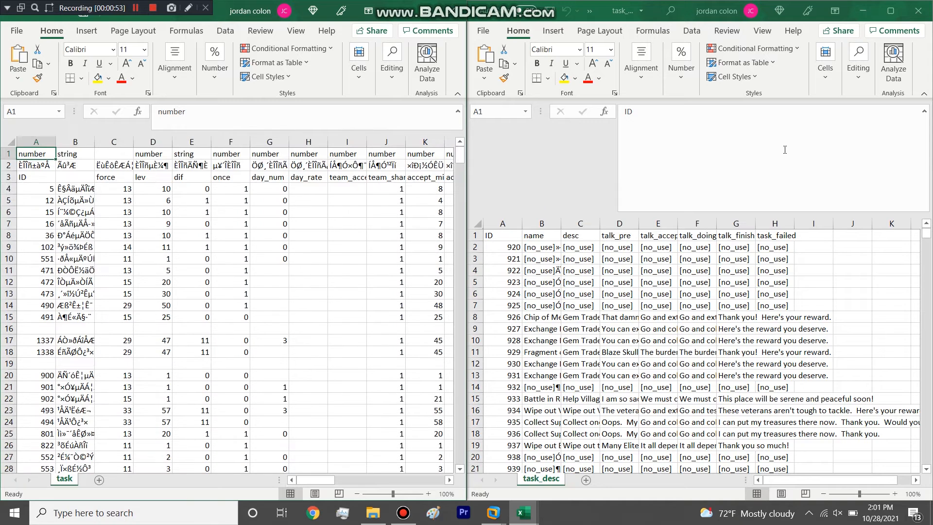
{"action": "left_click", "coordinate": [721, 212]}
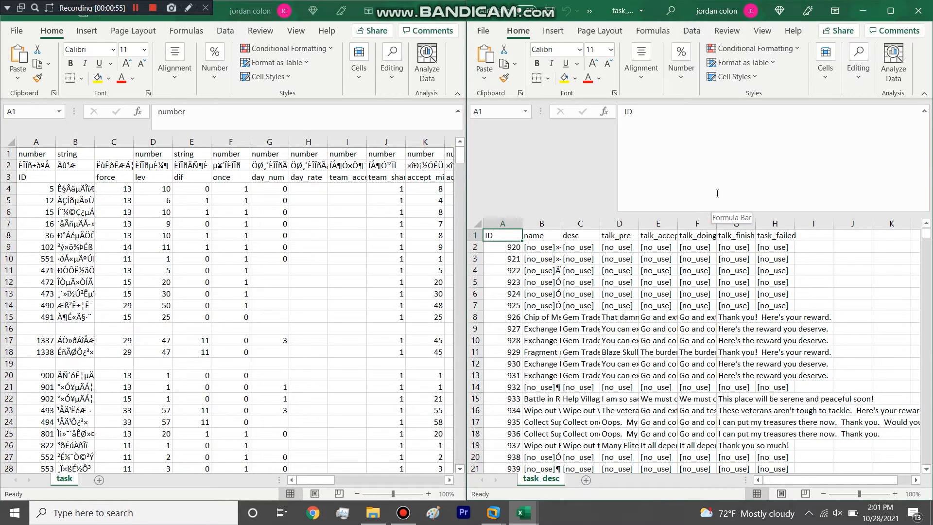
{"action": "left_click_drag", "start_coordinate": [710, 214], "coordinate": [689, 132]}
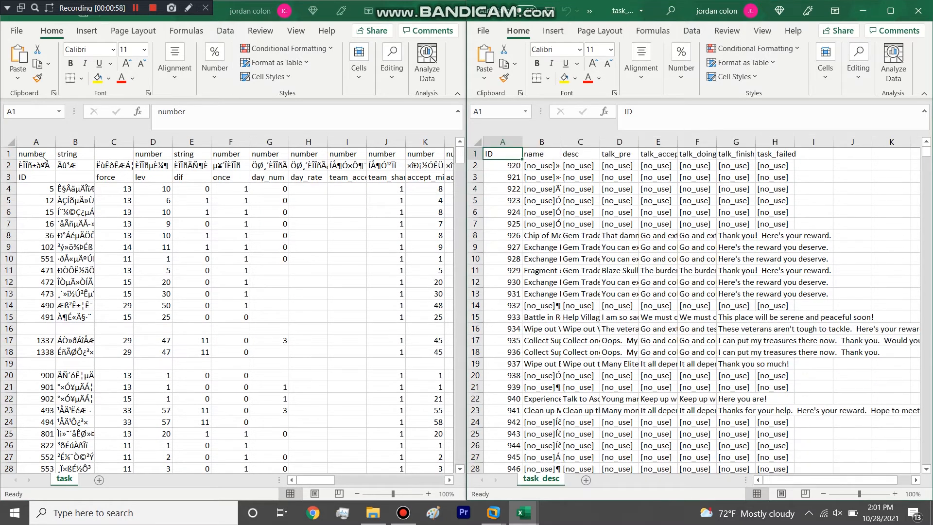
Step: Copy the header row 3 of the task sheet into row 504, below the last task entry
{"action": "left_click", "coordinate": [9, 177]}
{"action": "key", "text": "ctrl+c"}
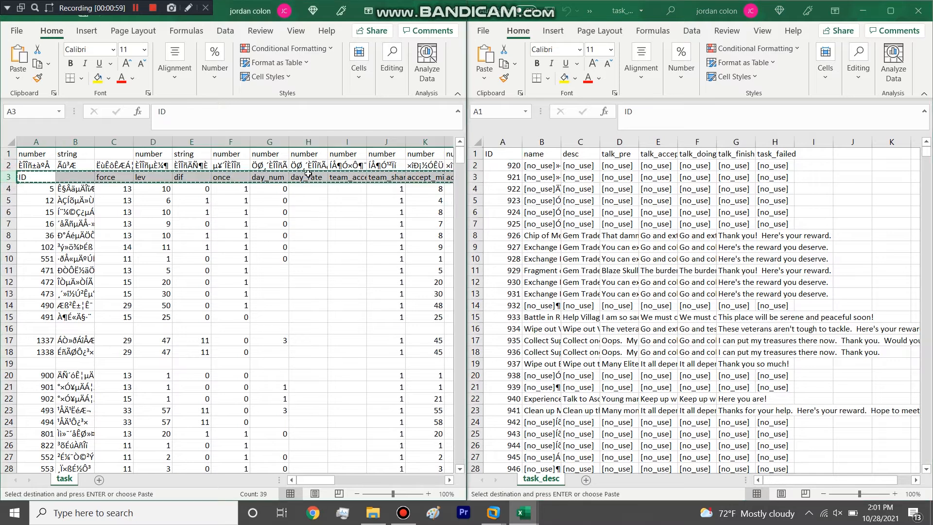
{"action": "left_click", "coordinate": [364, 266]}
{"action": "left_click_drag", "start_coordinate": [460, 151], "coordinate": [460, 455]}
{"action": "scroll", "coordinate": [79, 298], "scroll_direction": "down", "scroll_amount": 3}
{"action": "left_click", "coordinate": [27, 375]}
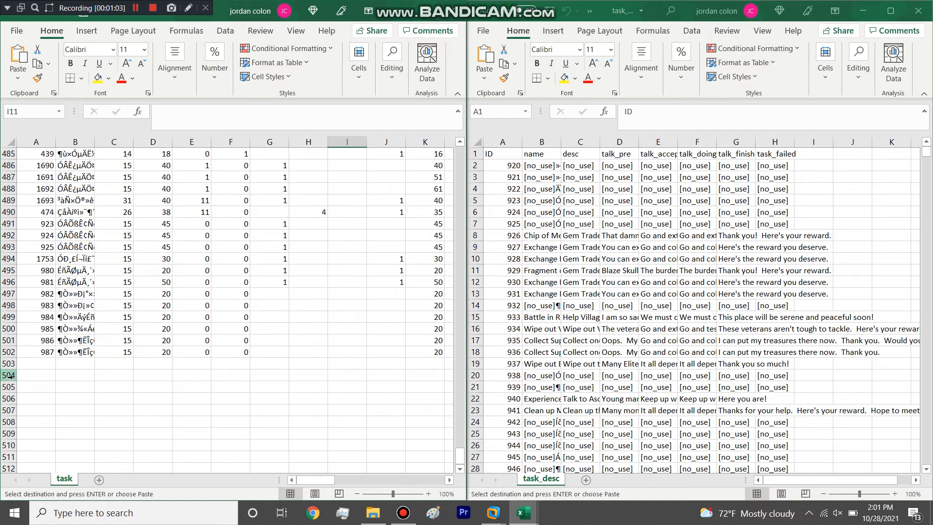
{"action": "key", "text": "ctrl+v"}
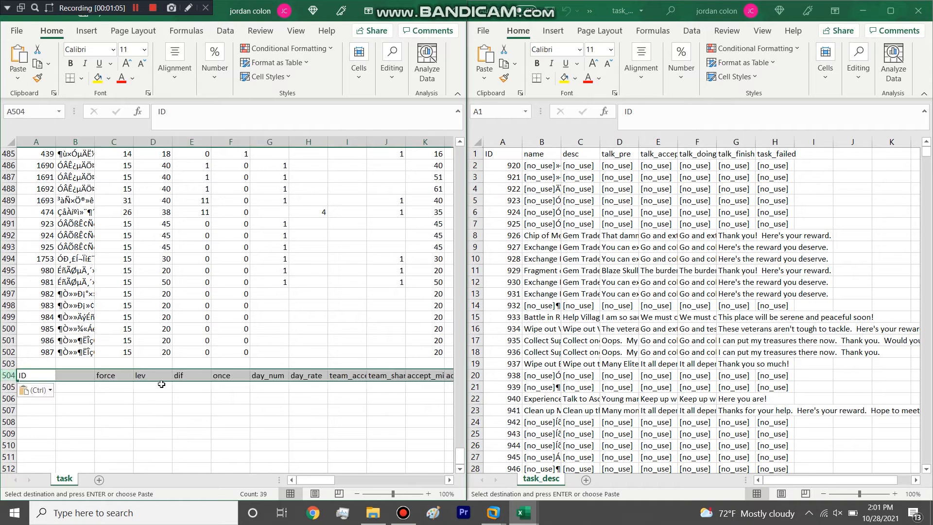
{"action": "scroll", "coordinate": [161, 385], "scroll_direction": "down", "scroll_amount": 2}
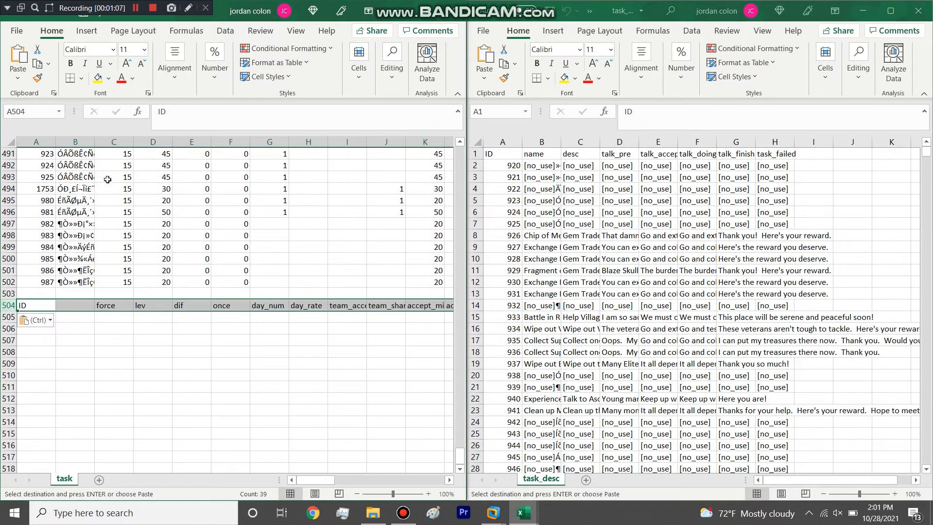
{"action": "left_click", "coordinate": [195, 316]}
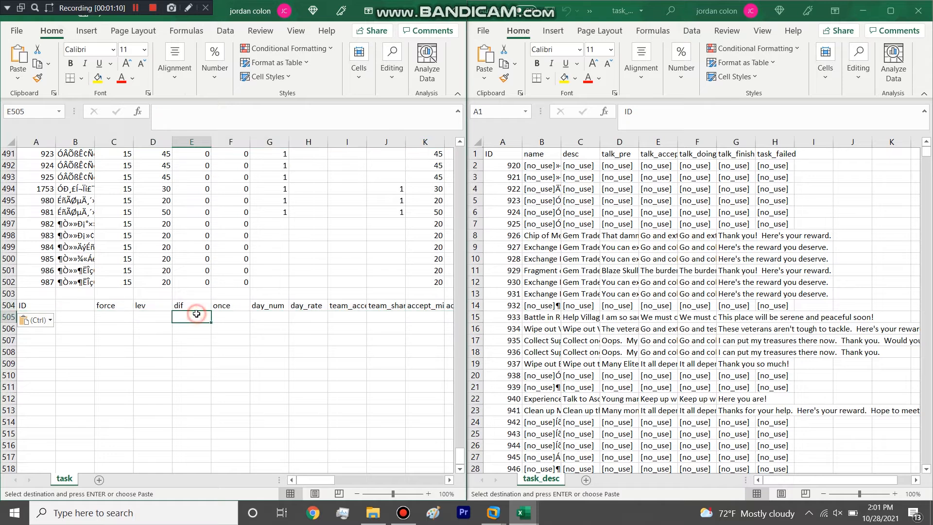
{"action": "left_click", "coordinate": [7, 305]}
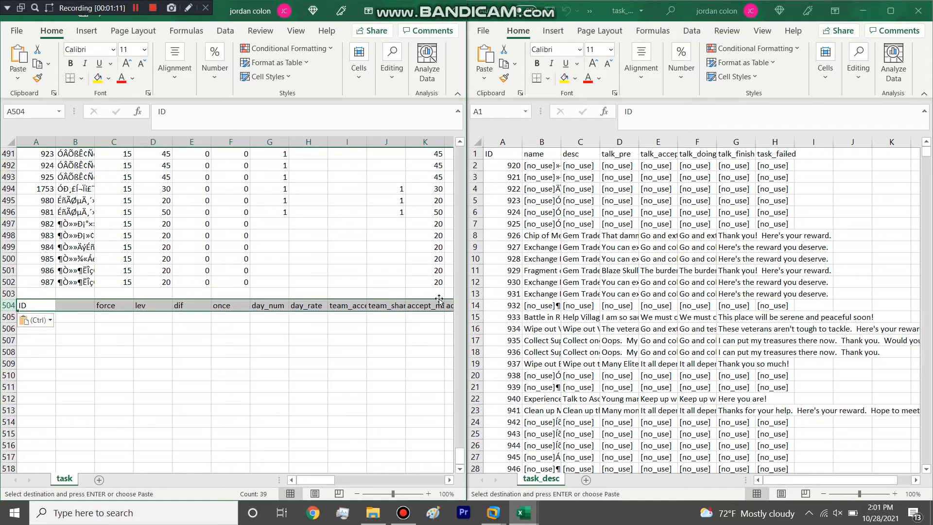
Step: Go to the end of the task_desc list and widen its name and desc columns, B and C
{"action": "left_click", "coordinate": [773, 280]}
{"action": "left_click_drag", "start_coordinate": [927, 153], "coordinate": [926, 459]}
{"action": "scroll", "coordinate": [551, 272], "scroll_direction": "down", "scroll_amount": 4}
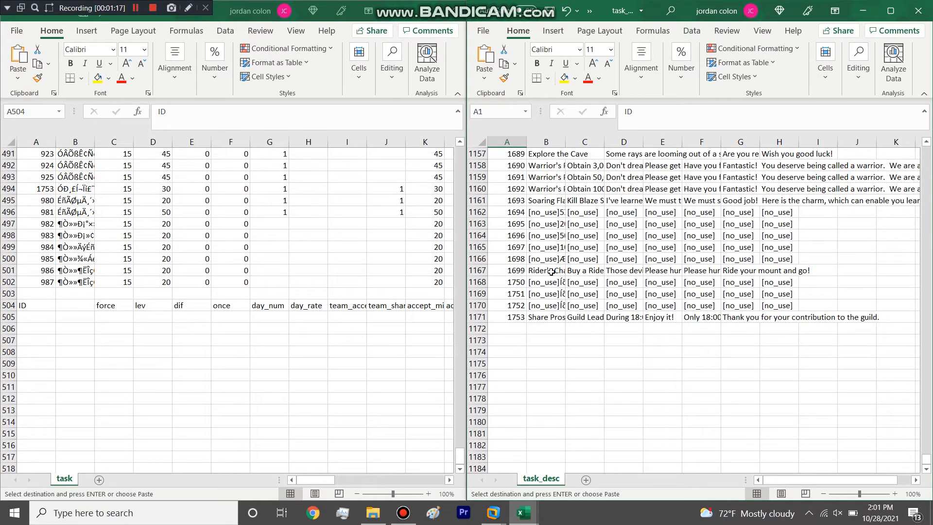
{"action": "left_click", "coordinate": [545, 329]}
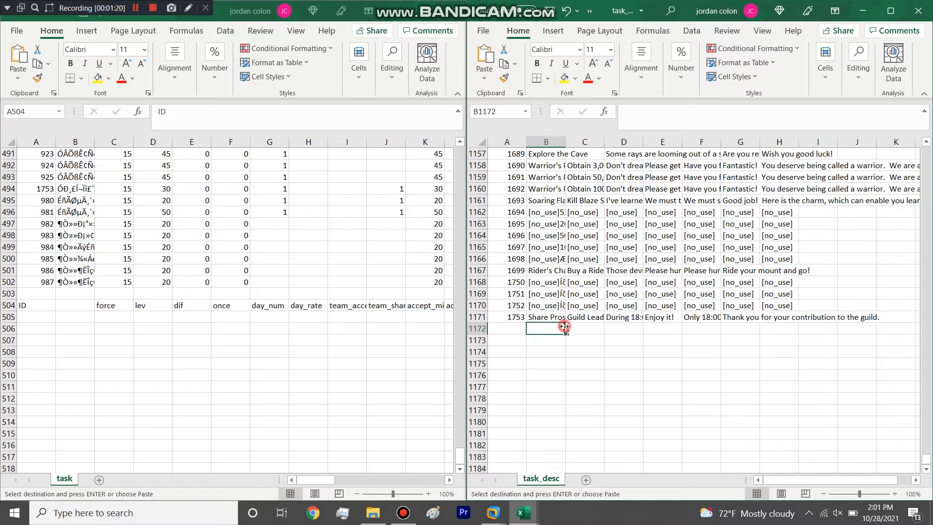
{"action": "left_click_drag", "start_coordinate": [567, 142], "coordinate": [785, 144]}
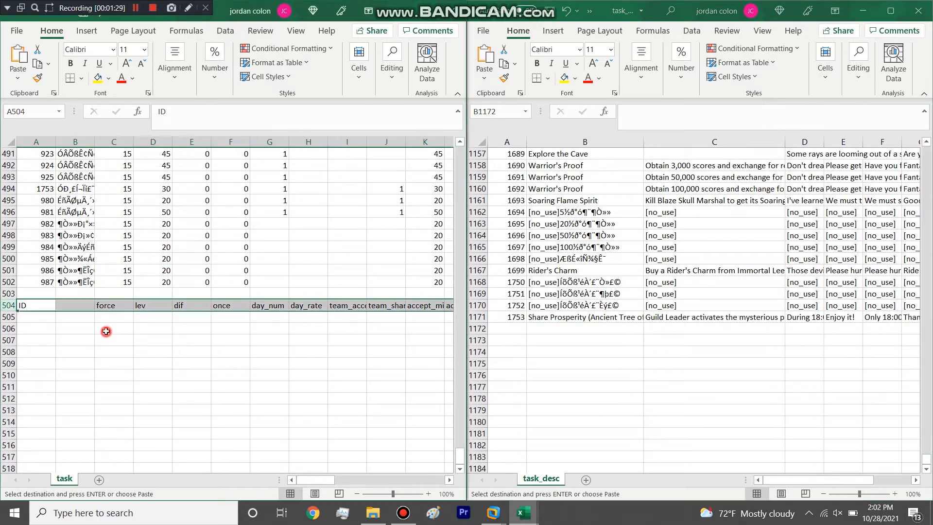
{"action": "left_click", "coordinate": [38, 329]}
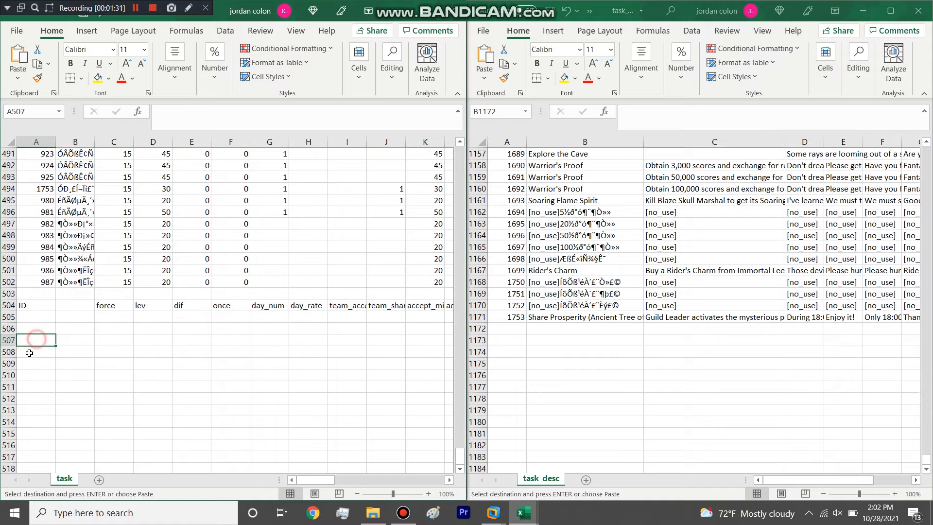
{"action": "left_click", "coordinate": [33, 329]}
{"action": "left_click", "coordinate": [13, 331]}
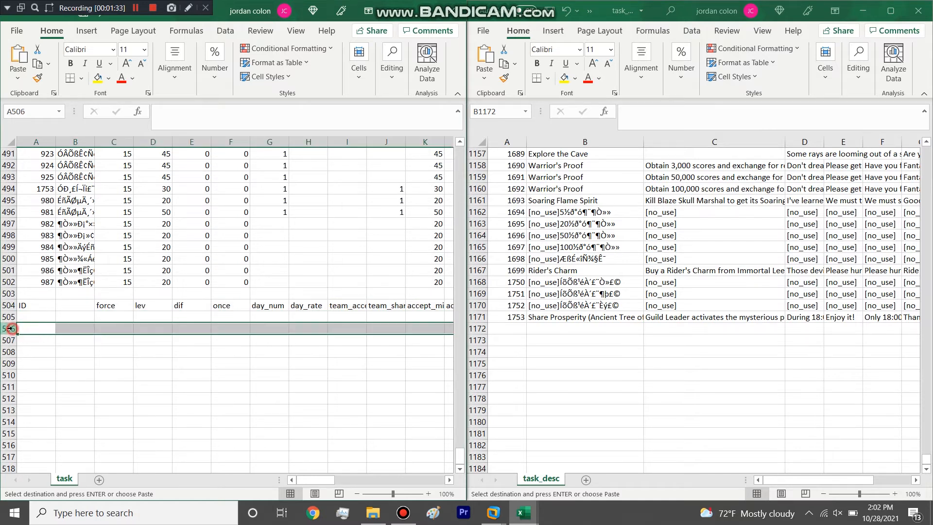
{"action": "left_click", "coordinate": [9, 340]}
{"action": "left_click", "coordinate": [9, 332]}
{"action": "left_click", "coordinate": [8, 340]}
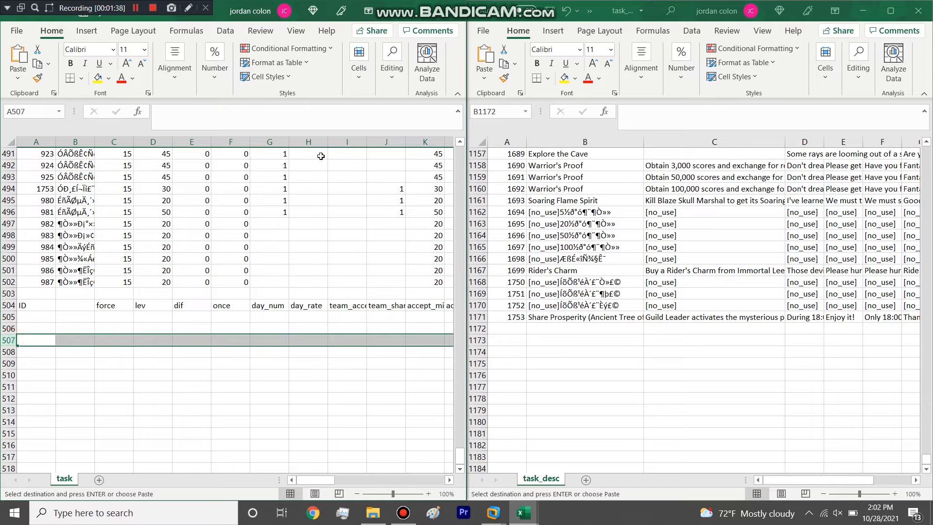
Step: Maximize the task workbook and copy the task 987 row (row 502) into rows 506 to 511
{"action": "double_click", "coordinate": [419, 18]}
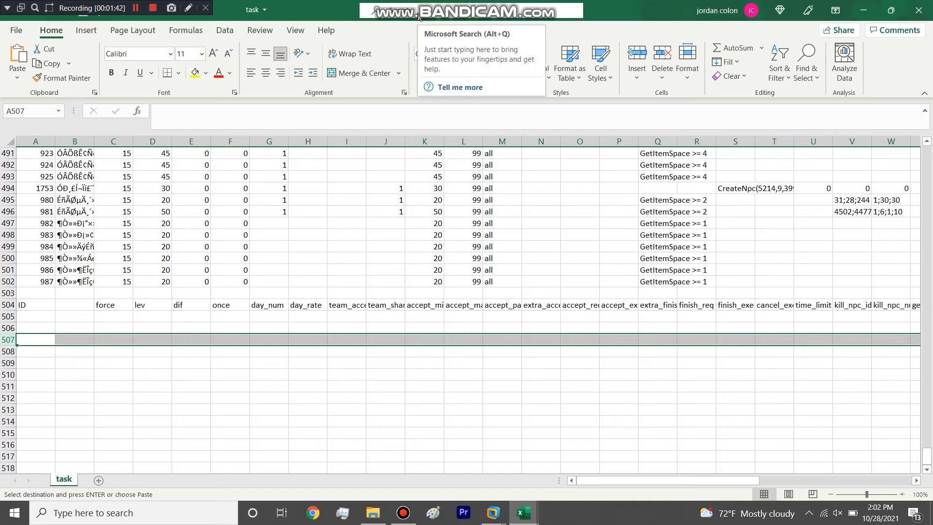
{"action": "left_click", "coordinate": [8, 281]}
{"action": "key", "text": "ctrl+c"}
{"action": "left_click_drag", "start_coordinate": [8, 328], "coordinate": [3, 384]}
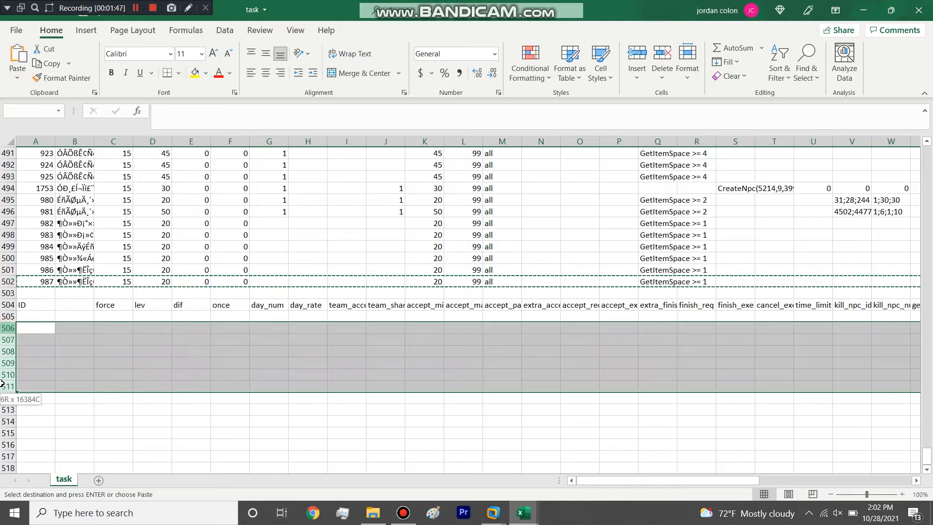
{"action": "key", "text": "ctrl+v"}
Step: Number the IDs of the copied rows from 2000 to 2005 in A506:A511, filling the series down from 2000 and 2001
{"action": "left_click", "coordinate": [39, 343]}
{"action": "left_click", "coordinate": [43, 330]}
{"action": "type", "text": "2000"}
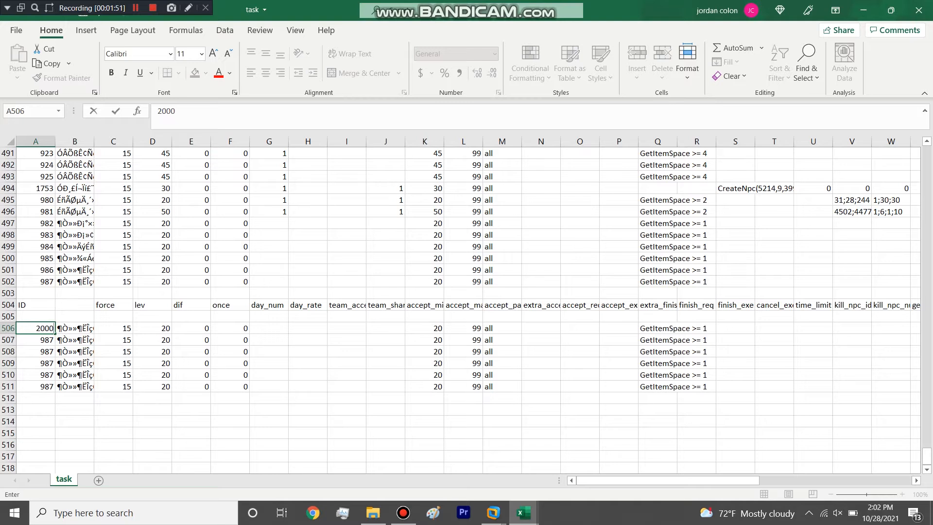
{"action": "key", "text": "Return"}
{"action": "type", "text": "2000"}
{"action": "key", "text": "BackSpace"}
{"action": "type", "text": "1"}
{"action": "key", "text": "Return"}
{"action": "left_click_drag", "start_coordinate": [49, 329], "coordinate": [53, 390]}
{"action": "left_click", "coordinate": [56, 349]}
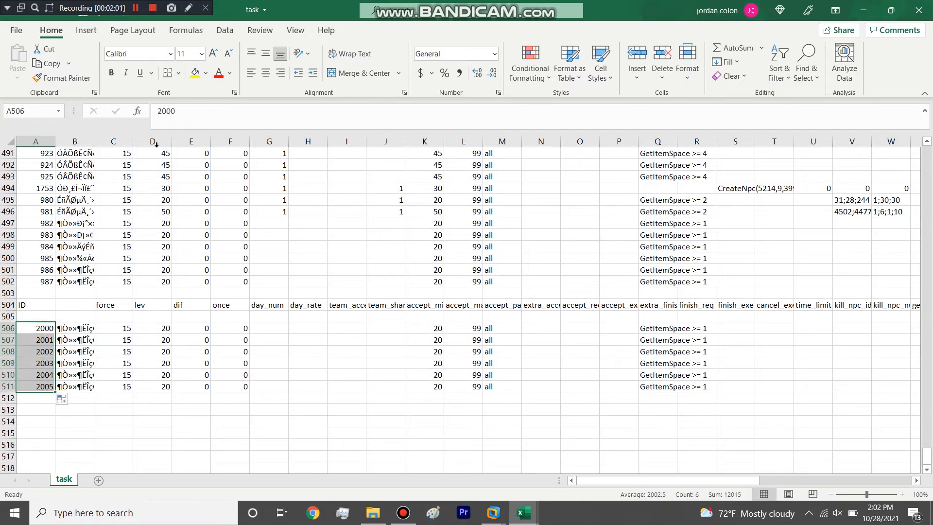
Step: Widen the force, lev, dif, once, accept_min_lev and accept_max_lev columns of the task sheet
{"action": "left_click_drag", "start_coordinate": [170, 142], "coordinate": [204, 142]}
{"action": "left_click_drag", "start_coordinate": [133, 141], "coordinate": [159, 142]}
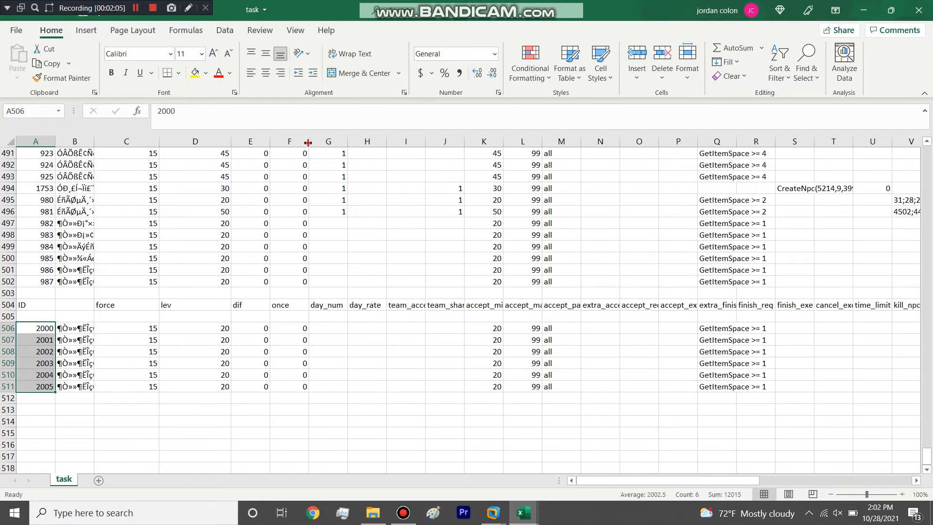
{"action": "left_click_drag", "start_coordinate": [307, 142], "coordinate": [356, 142]}
{"action": "left_click_drag", "start_coordinate": [270, 142], "coordinate": [300, 141]}
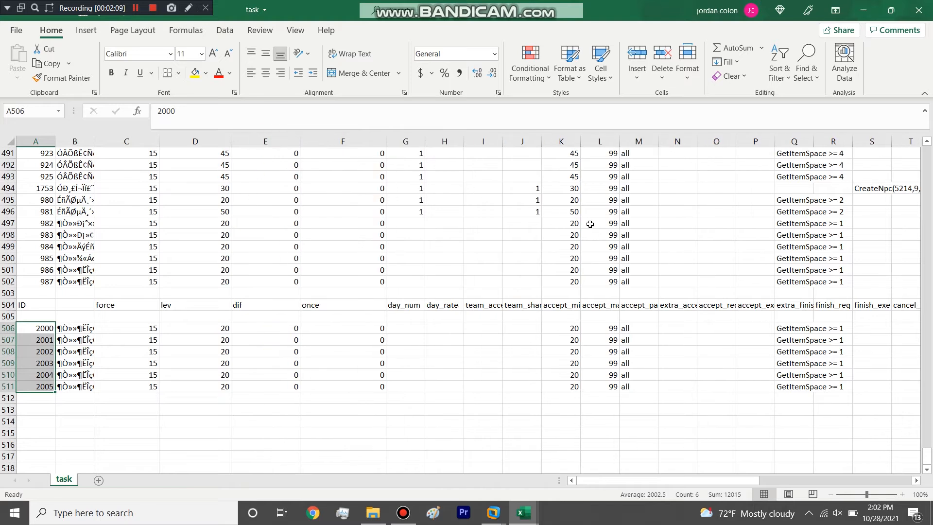
{"action": "left_click_drag", "start_coordinate": [621, 141], "coordinate": [685, 141]}
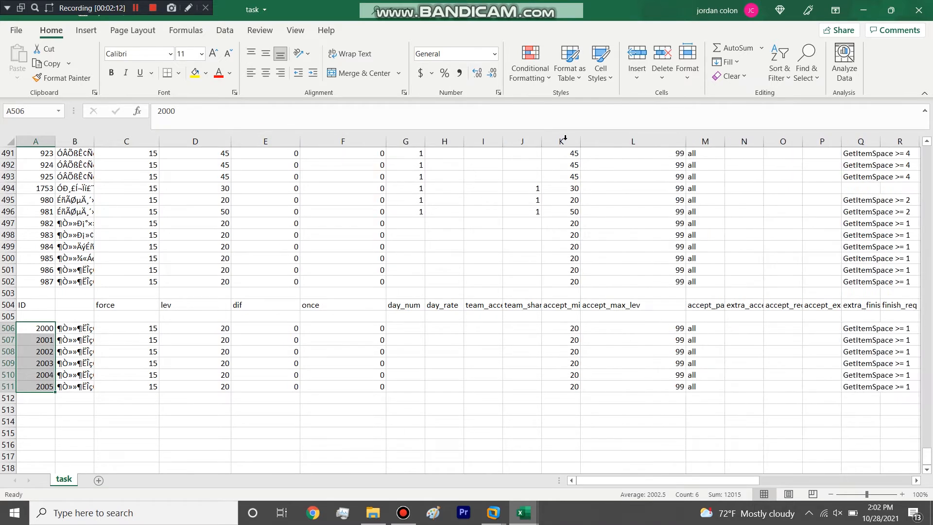
{"action": "left_click_drag", "start_coordinate": [582, 141], "coordinate": [636, 145]}
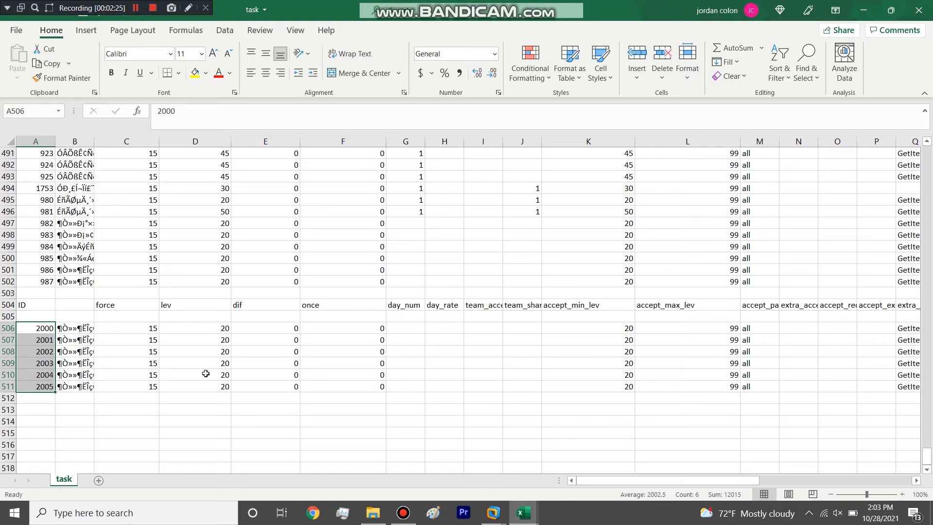
Step: Widen column B and clear the copied task names from B506:B511
{"action": "left_click", "coordinate": [151, 330]}
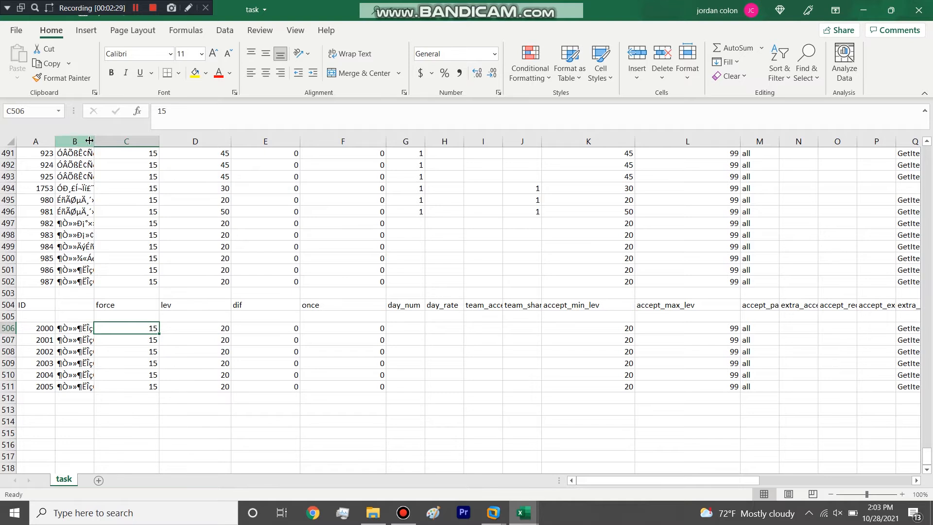
{"action": "left_click_drag", "start_coordinate": [94, 140], "coordinate": [166, 141]}
{"action": "left_click_drag", "start_coordinate": [138, 325], "coordinate": [118, 388]}
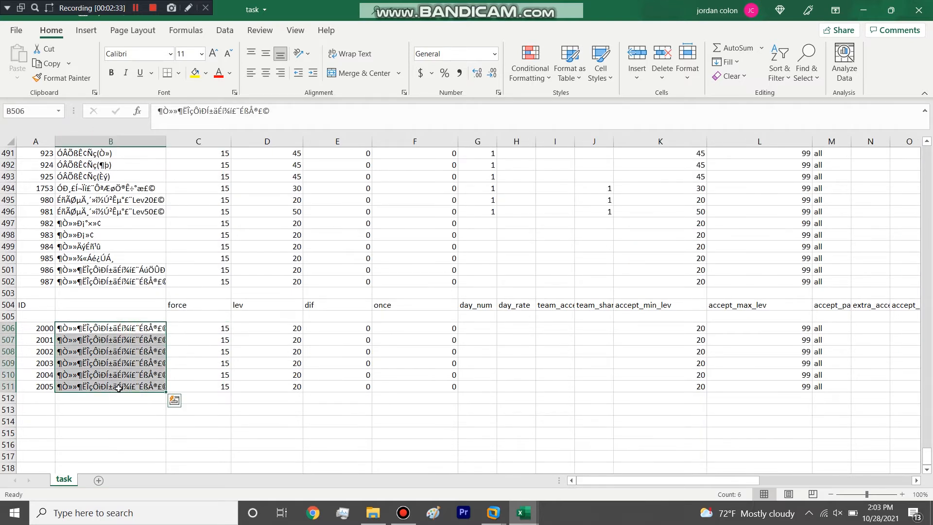
{"action": "key", "text": "BackSpace"}
{"action": "left_click", "coordinate": [118, 388]}
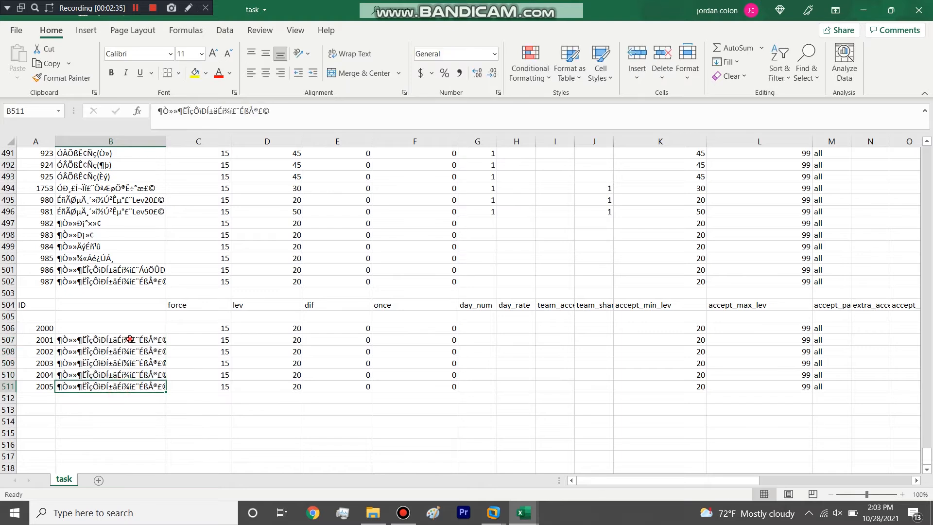
{"action": "left_click_drag", "start_coordinate": [129, 339], "coordinate": [122, 387]}
{"action": "right_click", "coordinate": [126, 371]}
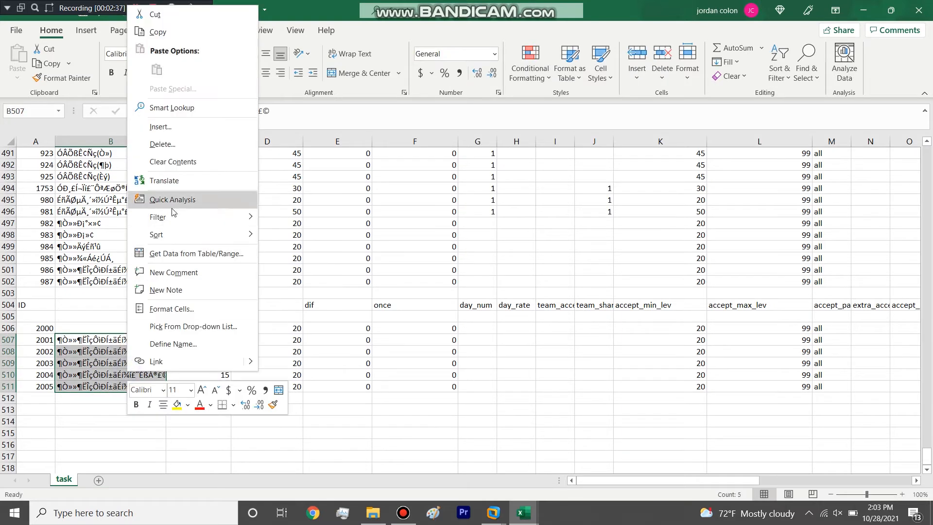
{"action": "left_click", "coordinate": [183, 165]}
Step: Enter "Choice Reward Quest" as the name of task 2000 in cell B506
{"action": "left_click", "coordinate": [100, 329]}
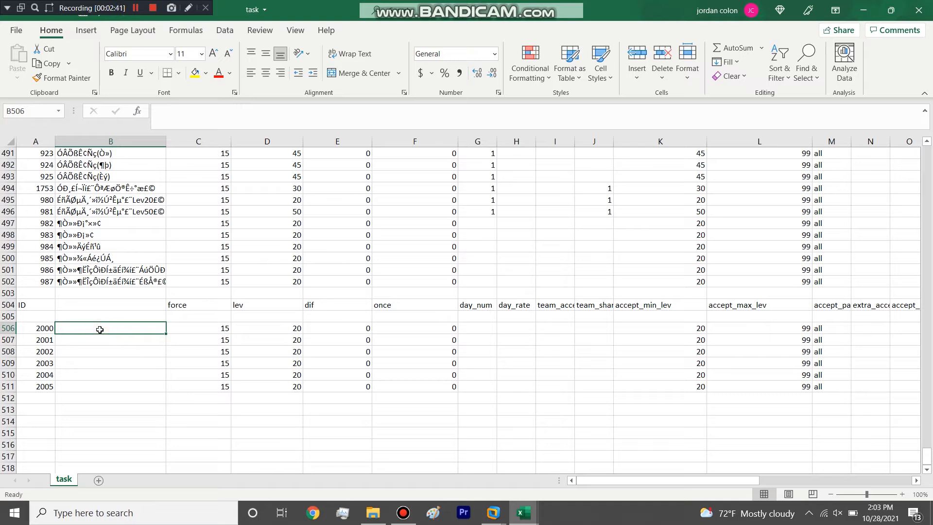
{"action": "type", "text": "Multi r"}
{"action": "key", "text": "BackSpace"}
{"action": "key", "text": "BackSpace"}
{"action": "key", "text": "BackSpace"}
{"action": "key", "text": "BackSpace"}
{"action": "key", "text": "BackSpace"}
{"action": "key", "text": "BackSpace"}
{"action": "key", "text": "BackSpace"}
{"action": "type", "text": "Choice  Reward Quest"}
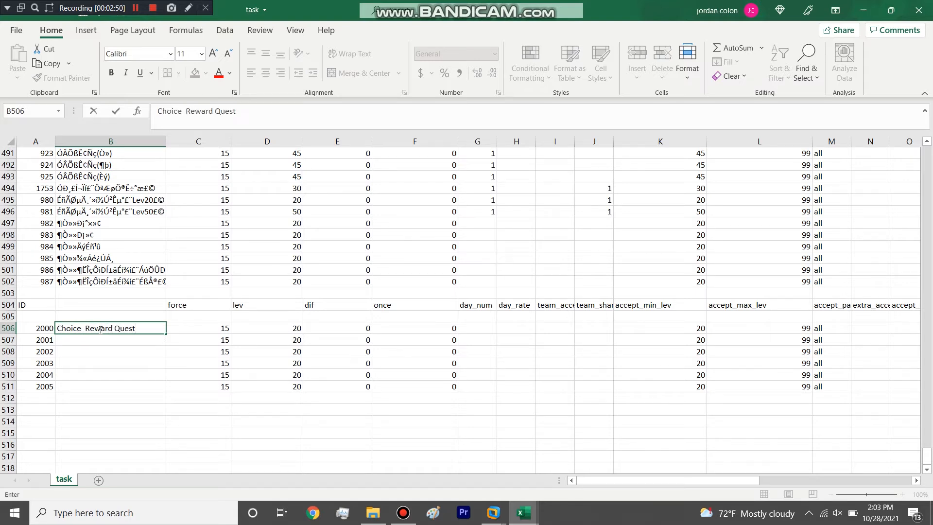
{"action": "left_click", "coordinate": [204, 349]}
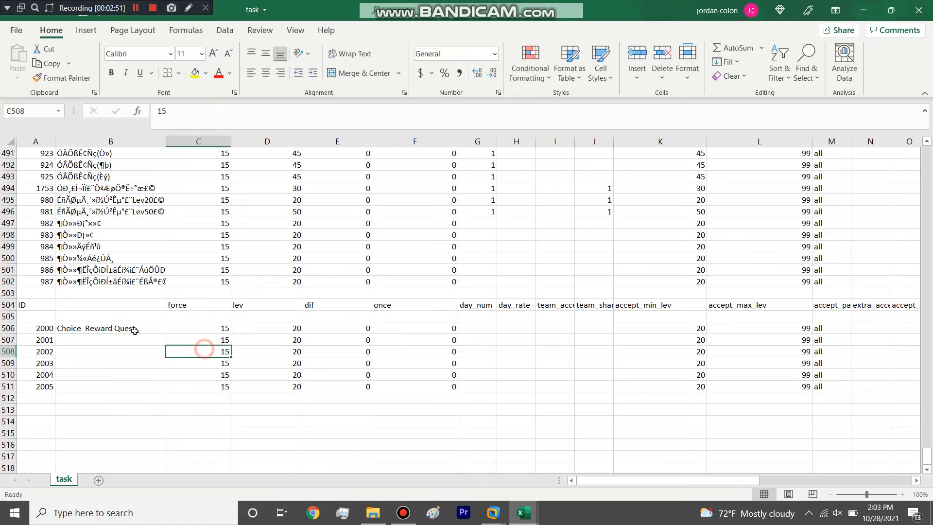
{"action": "left_click", "coordinate": [8, 328]}
{"action": "left_click", "coordinate": [84, 331]}
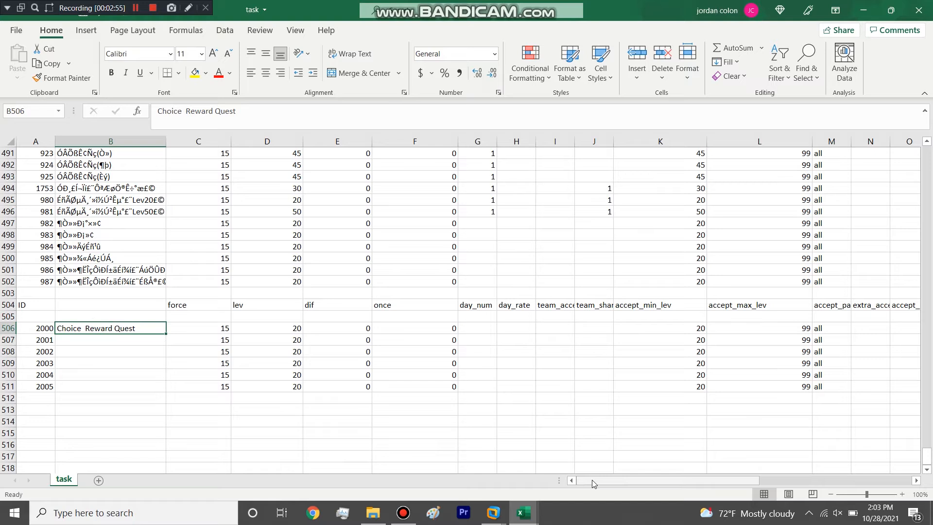
Step: Enter "Normal mob for item quest" as the name of task 2001 in B507 and "Exchange Quest" for task 2002 in B508
{"action": "left_click", "coordinate": [104, 339]}
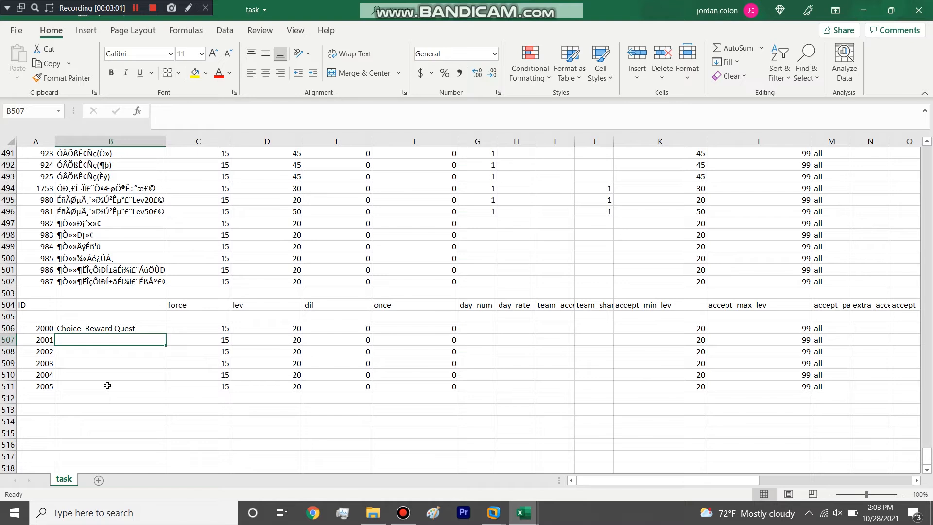
{"action": "type", "text": "Normal mob for item quest"}
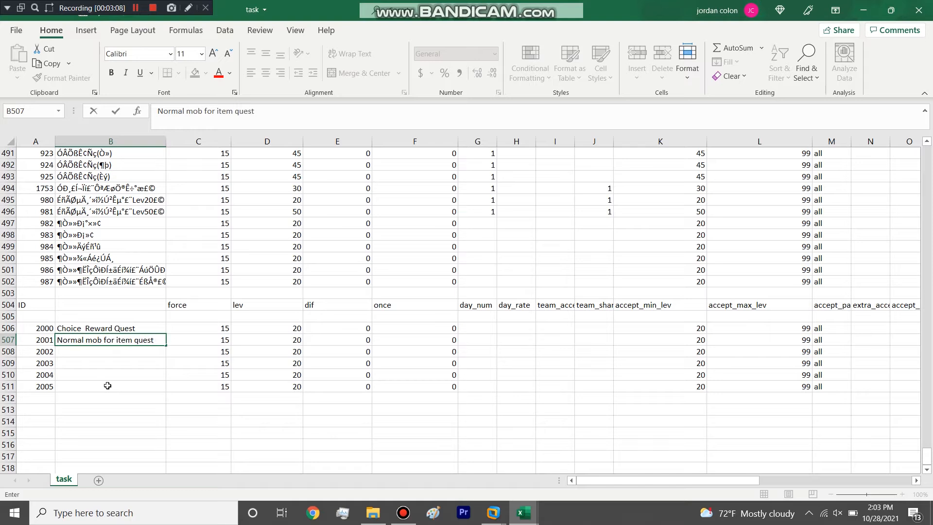
{"action": "key", "text": "Return"}
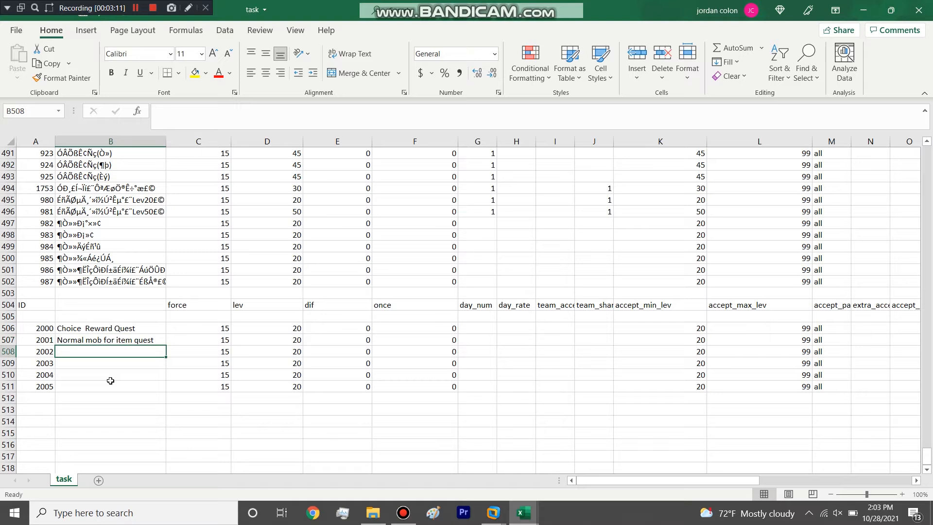
{"action": "type", "text": "Exchange Quest"}
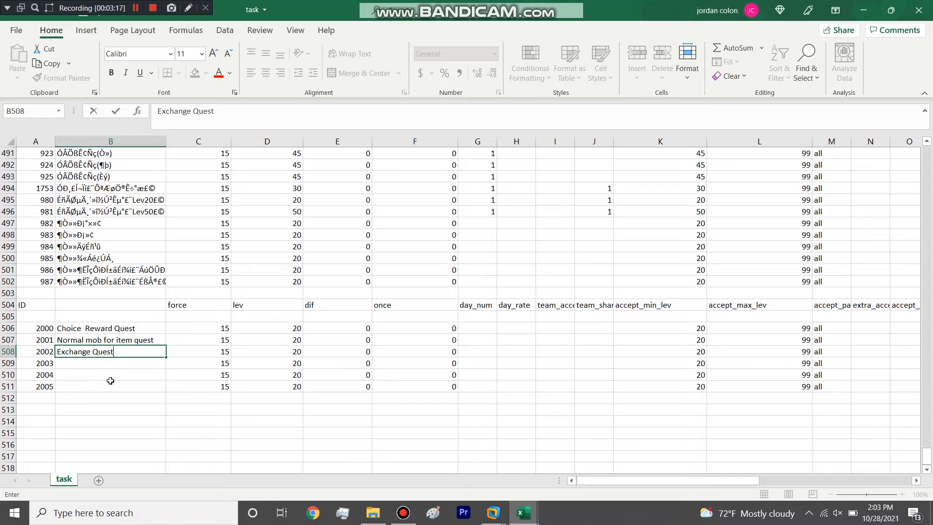
{"action": "left_click", "coordinate": [123, 374]}
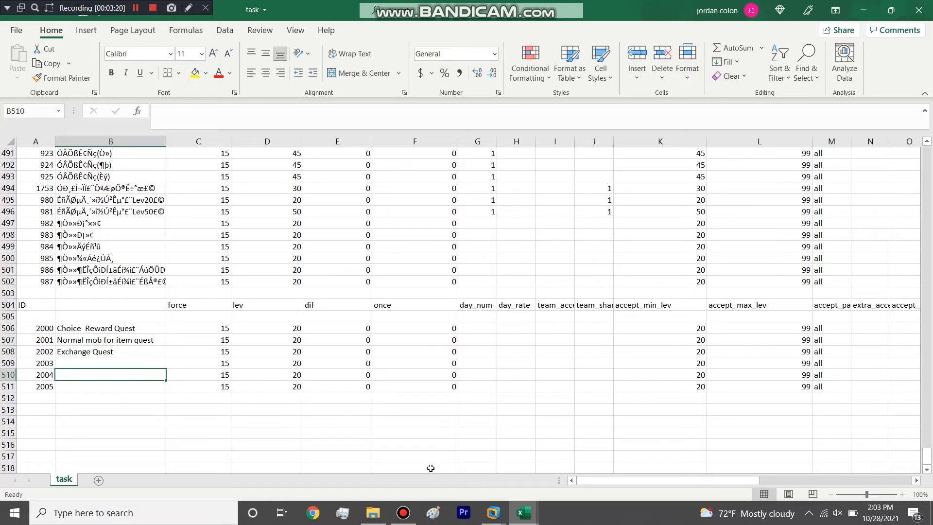
Step: Open the item_desc file from the malay_gb language folder, look through its last rows and return to the task sheet
{"action": "left_click", "coordinate": [374, 513]}
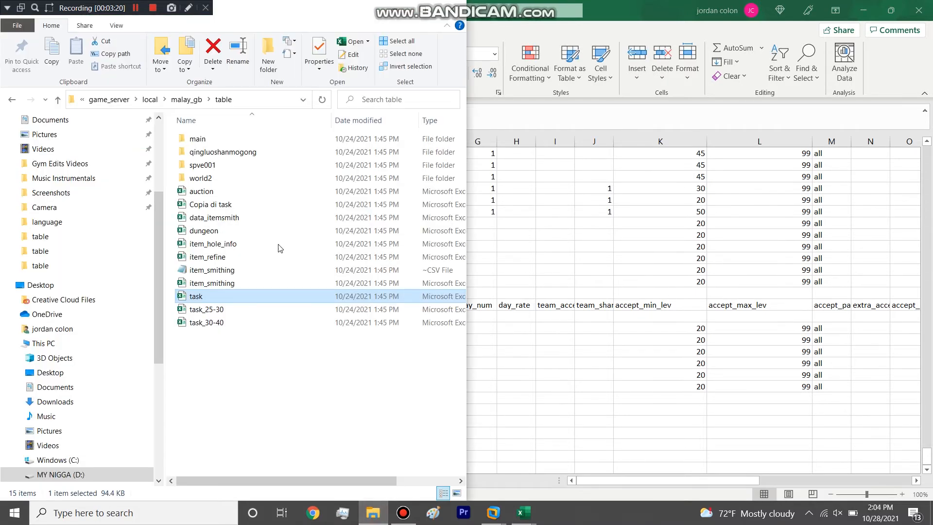
{"action": "left_click", "coordinate": [199, 104]}
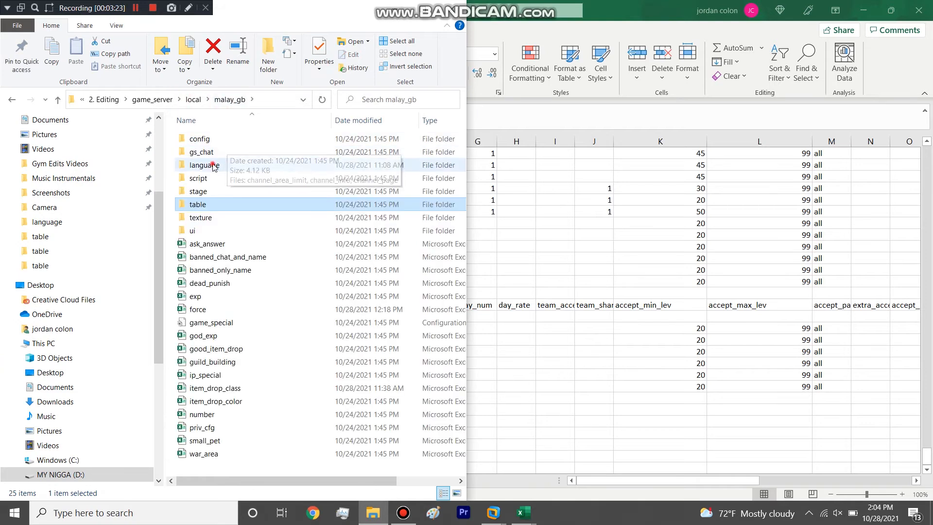
{"action": "double_click", "coordinate": [212, 167]}
{"action": "double_click", "coordinate": [212, 166]}
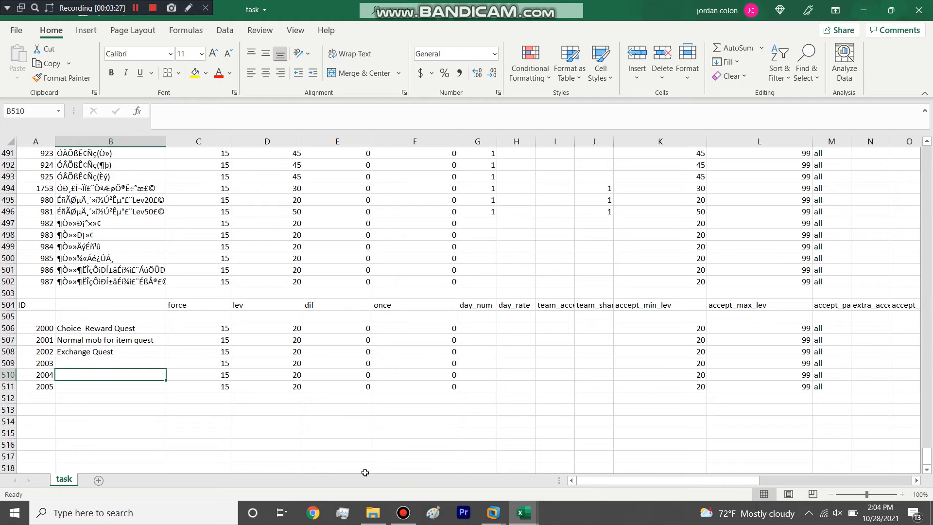
{"action": "left_click_drag", "start_coordinate": [927, 151], "coordinate": [904, 479]}
{"action": "left_click", "coordinate": [865, 5]}
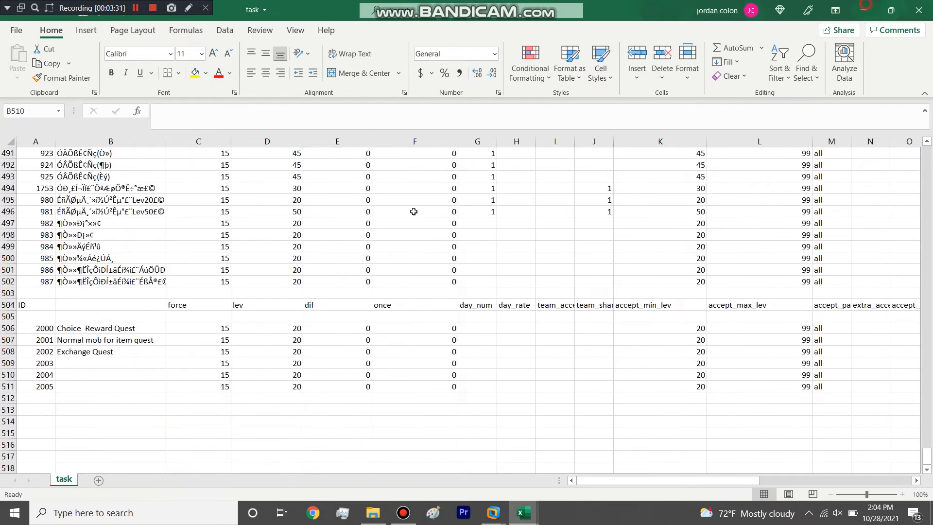
Step: Review the lev, accept_min_lev and accept_party entries of task 2000 in row 506
{"action": "left_click", "coordinate": [8, 328]}
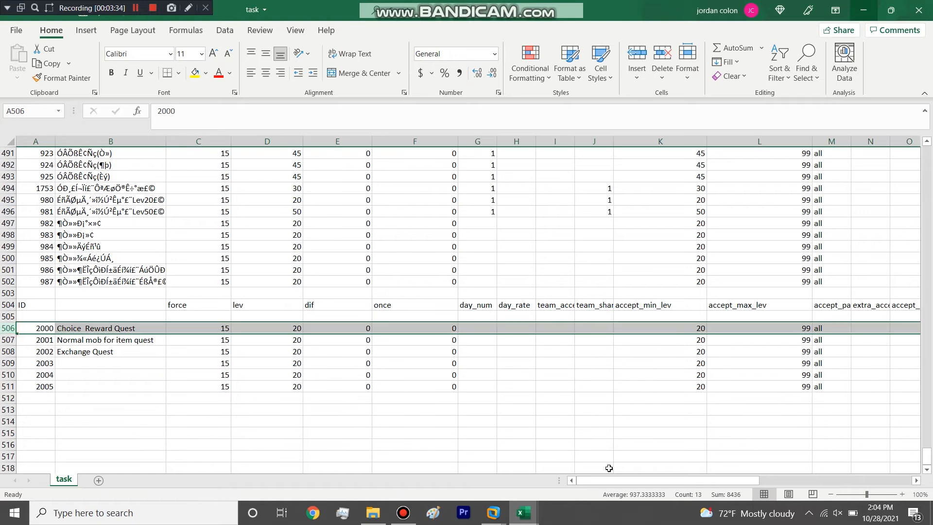
{"action": "left_click_drag", "start_coordinate": [681, 481], "coordinate": [649, 475]}
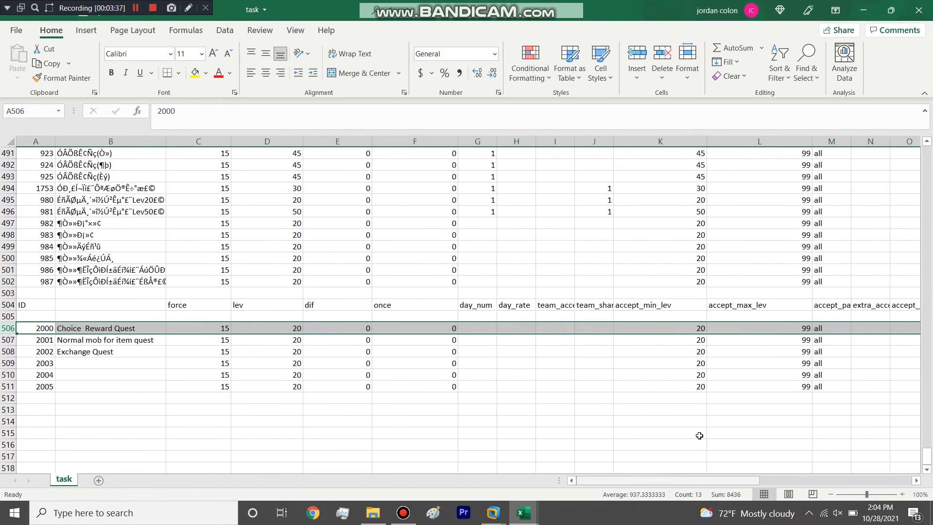
{"action": "left_click", "coordinate": [279, 330]}
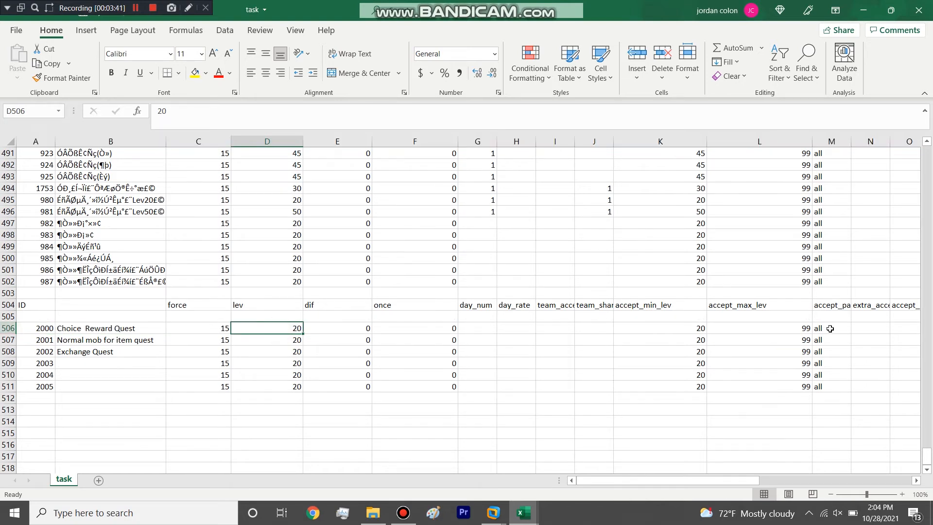
{"action": "left_click", "coordinate": [701, 330]}
{"action": "left_click_drag", "start_coordinate": [681, 479], "coordinate": [734, 474]}
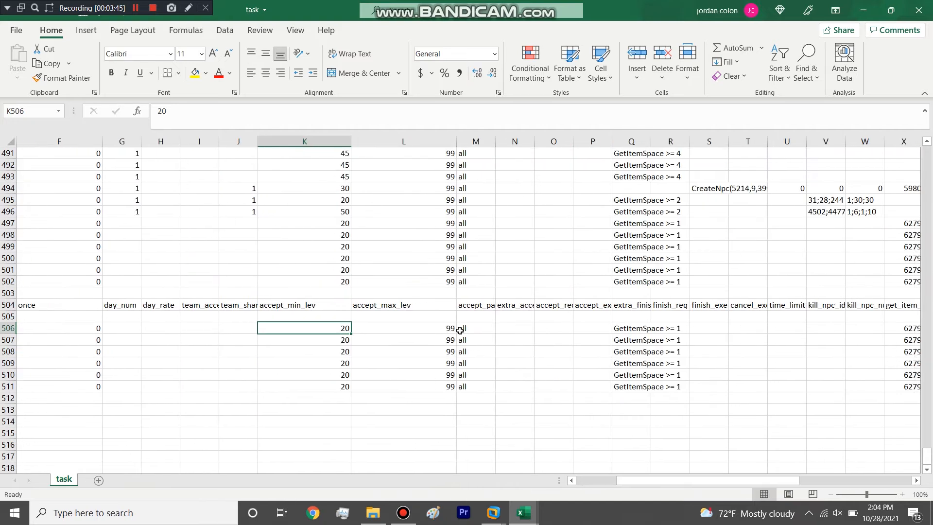
{"action": "left_click", "coordinate": [467, 329]}
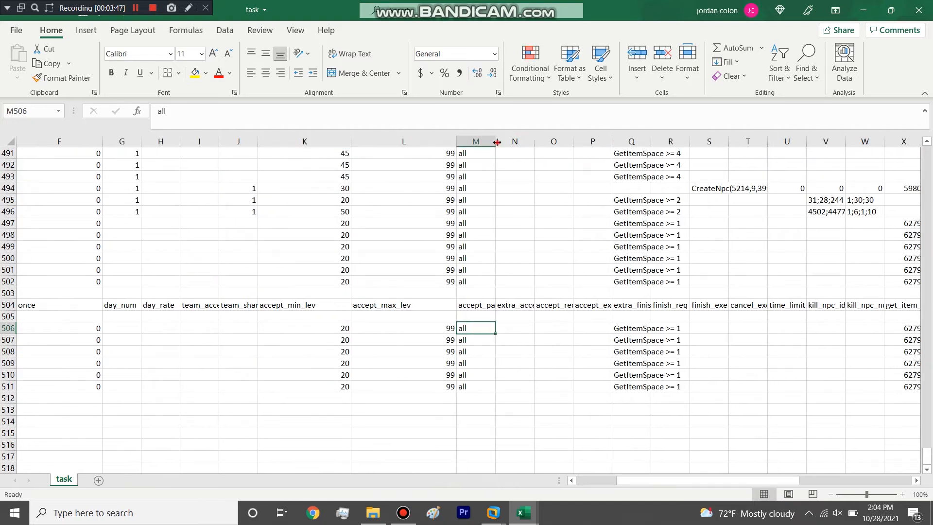
Step: Widen the accept_party, extra_finish_req, get_item_id and get_item_num columns of the task sheet
{"action": "left_click_drag", "start_coordinate": [495, 141], "coordinate": [537, 145]}
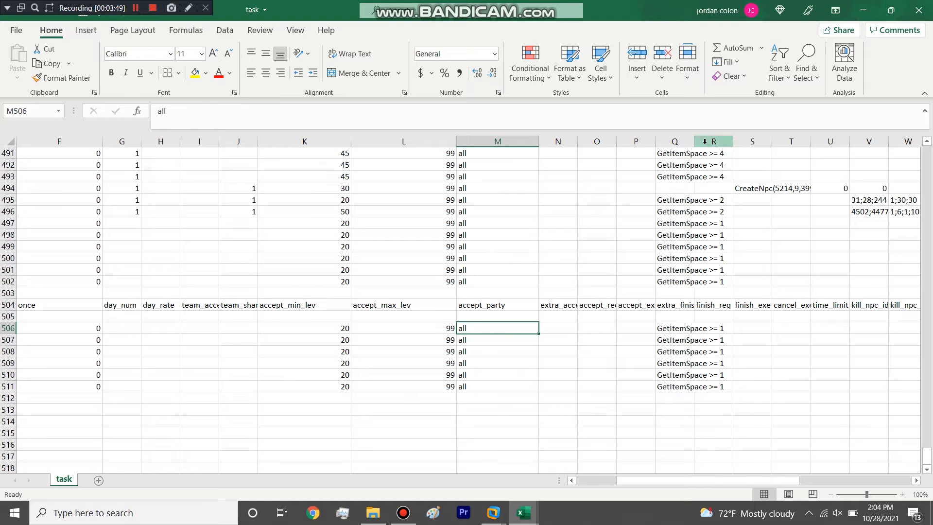
{"action": "left_click_drag", "start_coordinate": [690, 136], "coordinate": [736, 146]}
{"action": "left_click_drag", "start_coordinate": [782, 141], "coordinate": [787, 142]}
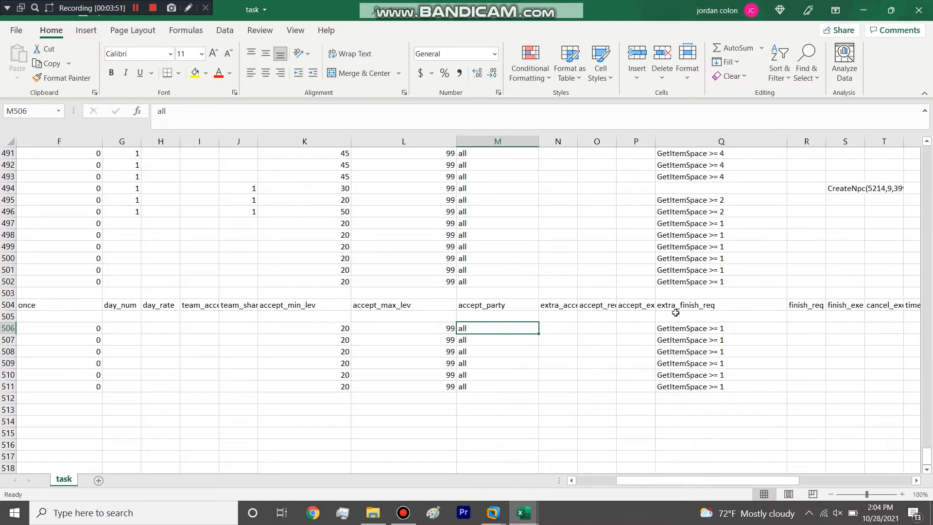
{"action": "left_click_drag", "start_coordinate": [685, 328], "coordinate": [688, 406]}
{"action": "left_click_drag", "start_coordinate": [684, 481], "coordinate": [749, 472]}
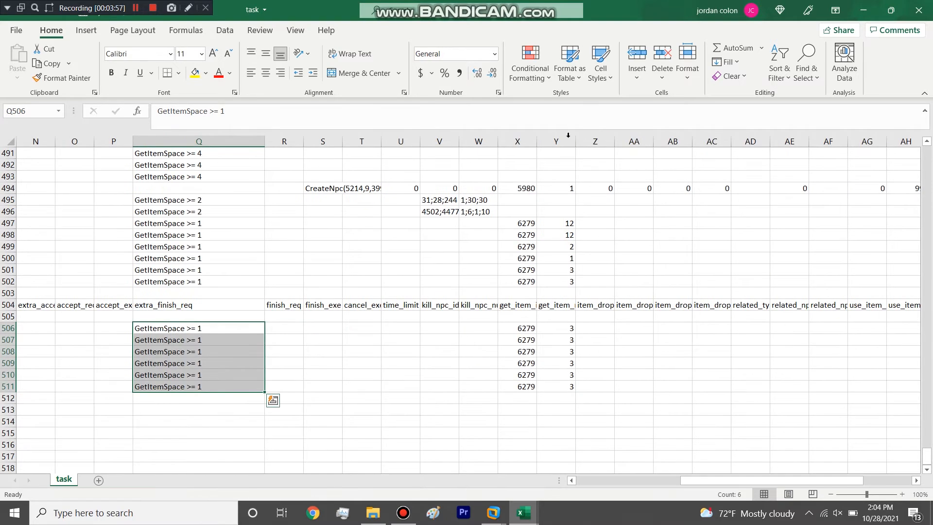
{"action": "left_click_drag", "start_coordinate": [537, 142], "coordinate": [749, 142]}
Step: Clear get_item_id and get_item_num in X506:Y511 and widen the time_limit, kill_npc_id and kill_npc_num columns
{"action": "left_click", "coordinate": [586, 329]}
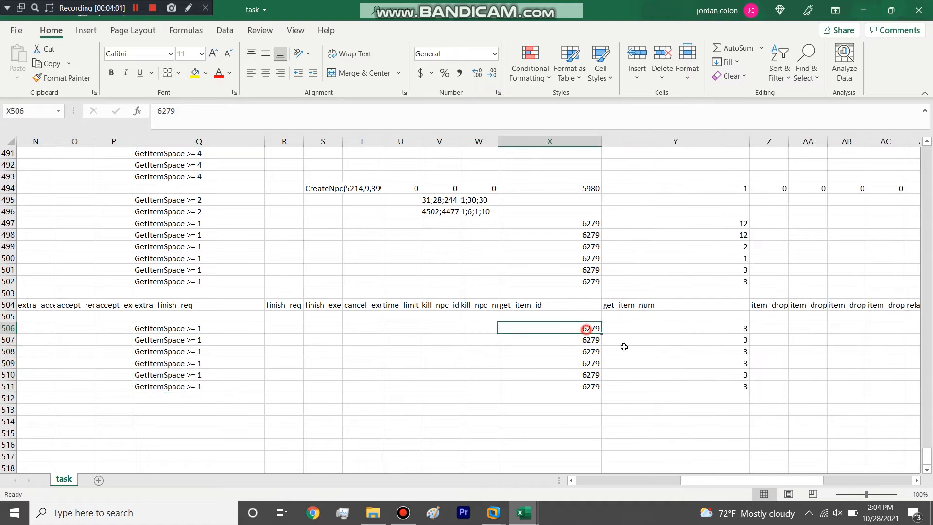
{"action": "left_click_drag", "start_coordinate": [623, 347], "coordinate": [643, 389]}
{"action": "left_click_drag", "start_coordinate": [707, 480], "coordinate": [505, 514]}
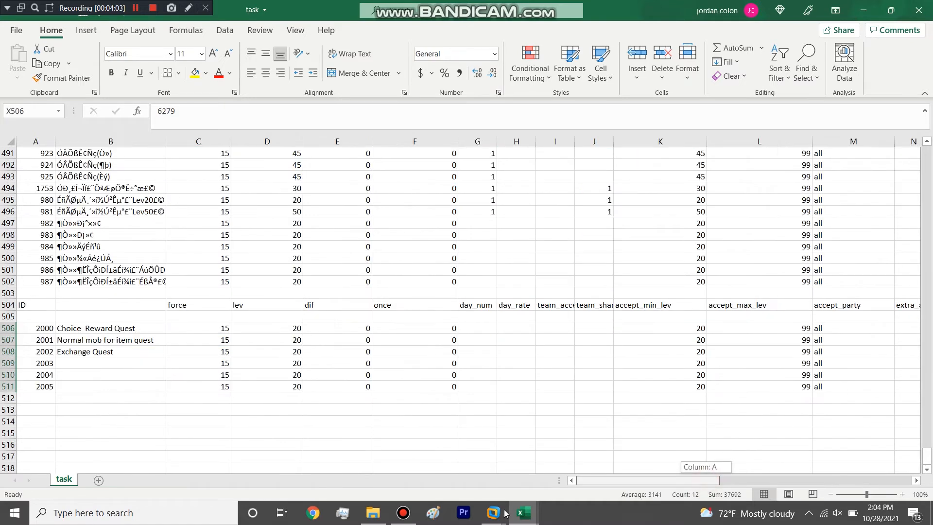
{"action": "left_click_drag", "start_coordinate": [630, 482], "coordinate": [758, 480]}
{"action": "right_click", "coordinate": [517, 371]}
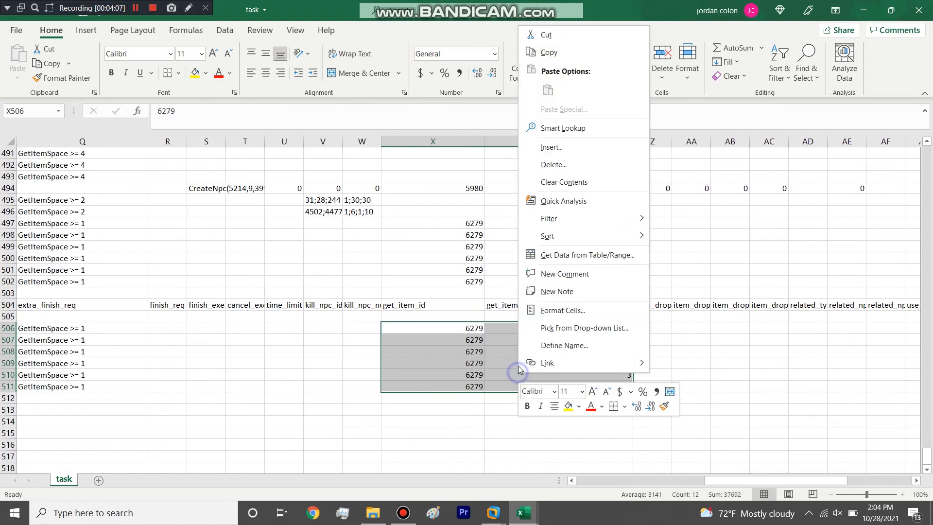
{"action": "left_click", "coordinate": [562, 180]}
{"action": "left_click", "coordinate": [423, 328]}
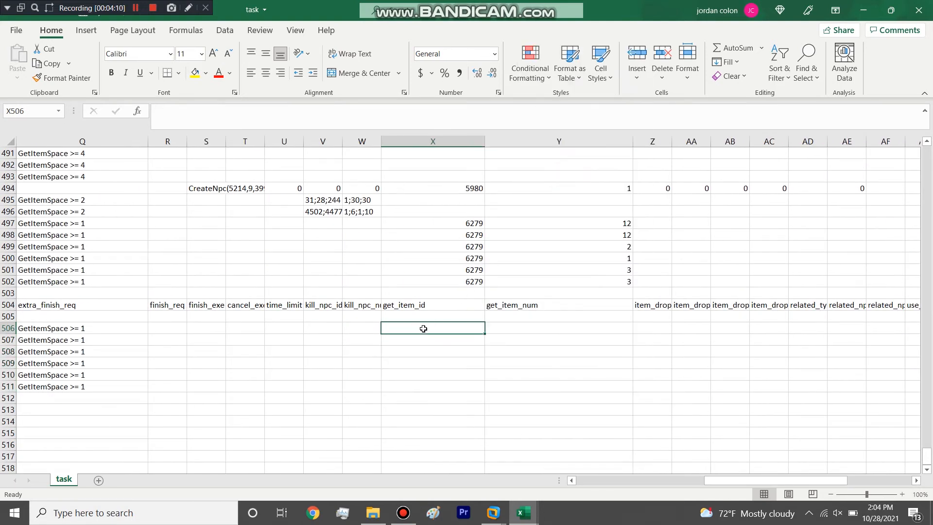
{"action": "left_click_drag", "start_coordinate": [303, 139], "coordinate": [494, 141]}
Step: Open the npc spreadsheet from the server's local common table folder
{"action": "left_click", "coordinate": [373, 513]}
{"action": "left_click", "coordinate": [152, 99]}
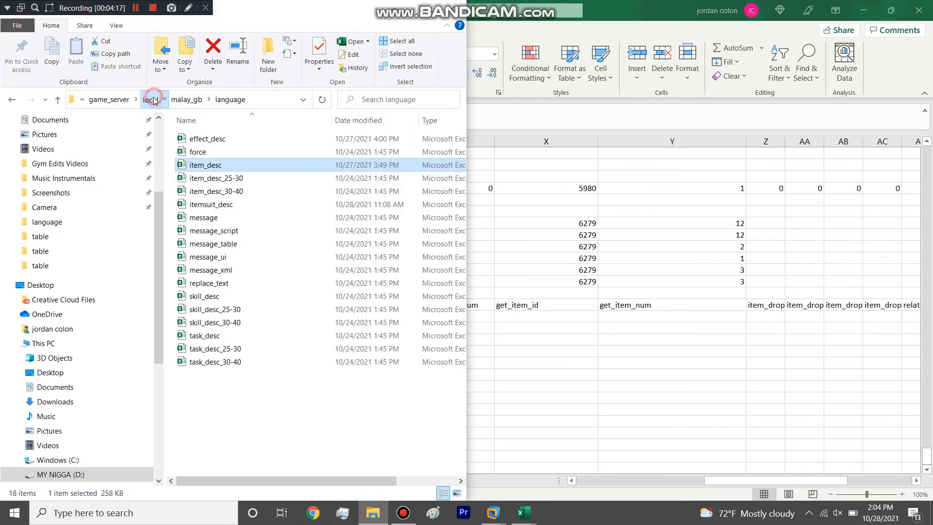
{"action": "double_click", "coordinate": [214, 138]}
{"action": "double_click", "coordinate": [201, 203]}
{"action": "left_click", "coordinate": [213, 170]}
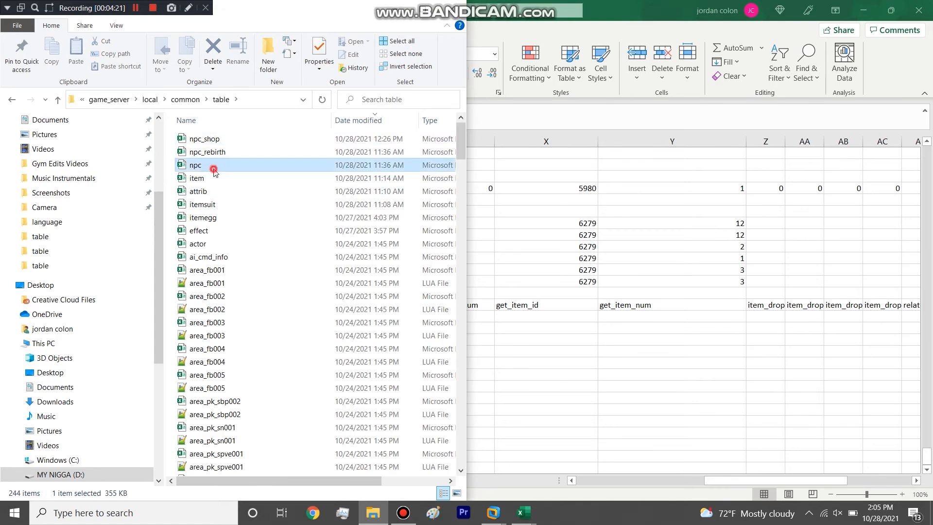
{"action": "double_click", "coordinate": [214, 171]}
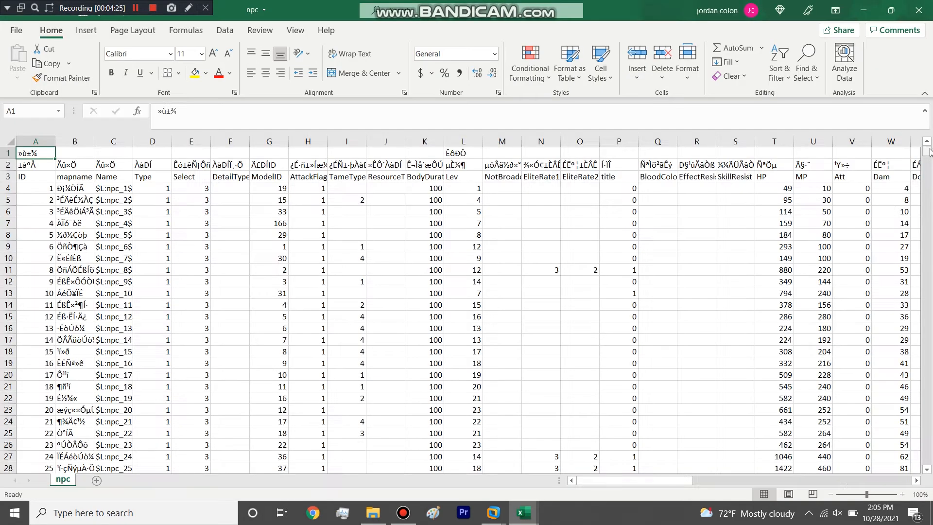
Step: Copy the first Genghis Khan NPC ID, 10003, from the npc sheet into kill_npc_id of task 2000 in V506
{"action": "left_click_drag", "start_coordinate": [927, 151], "coordinate": [927, 459]}
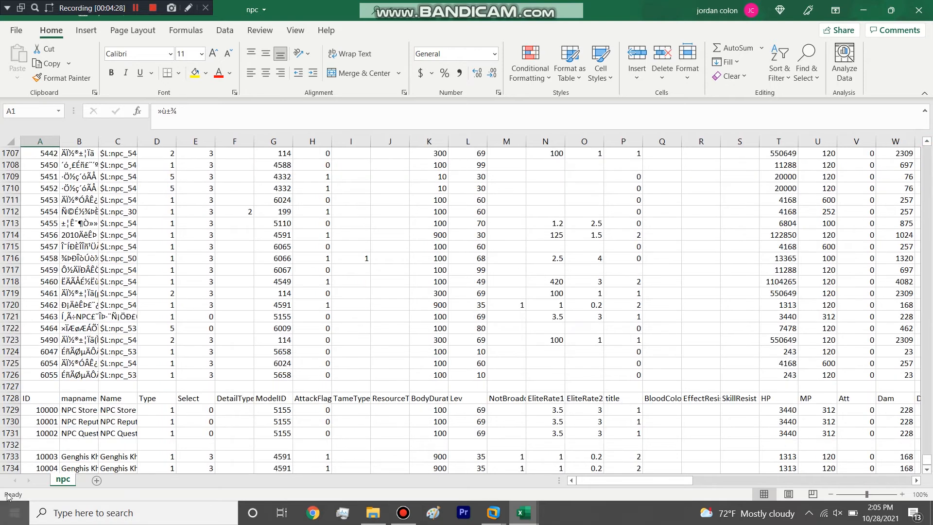
{"action": "left_click", "coordinate": [68, 456]}
{"action": "left_click", "coordinate": [48, 456]}
{"action": "key", "text": "ctrl+c"}
{"action": "left_click", "coordinate": [860, 7]}
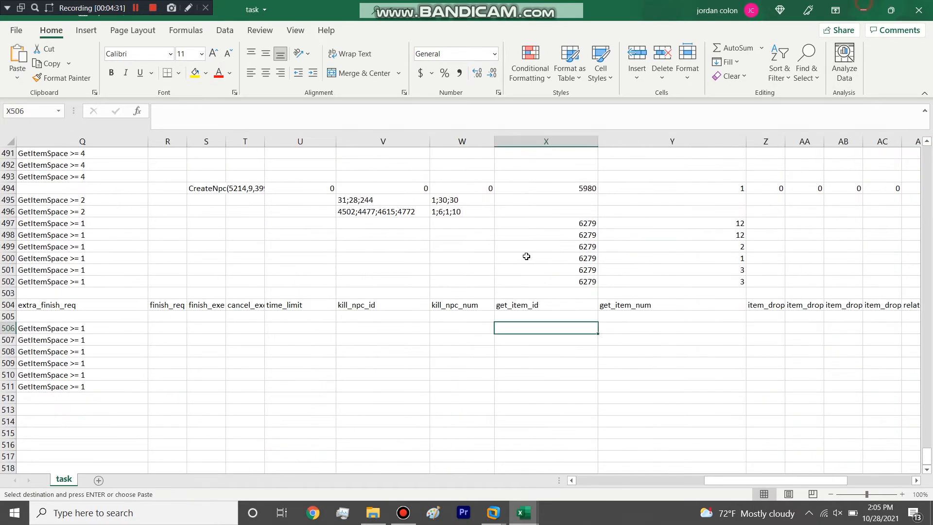
{"action": "left_click", "coordinate": [392, 327]}
{"action": "key", "text": "ctrl+v"}
Step: Set kill_npc_num of task 2000 to 1 in W506
{"action": "left_click", "coordinate": [467, 331]}
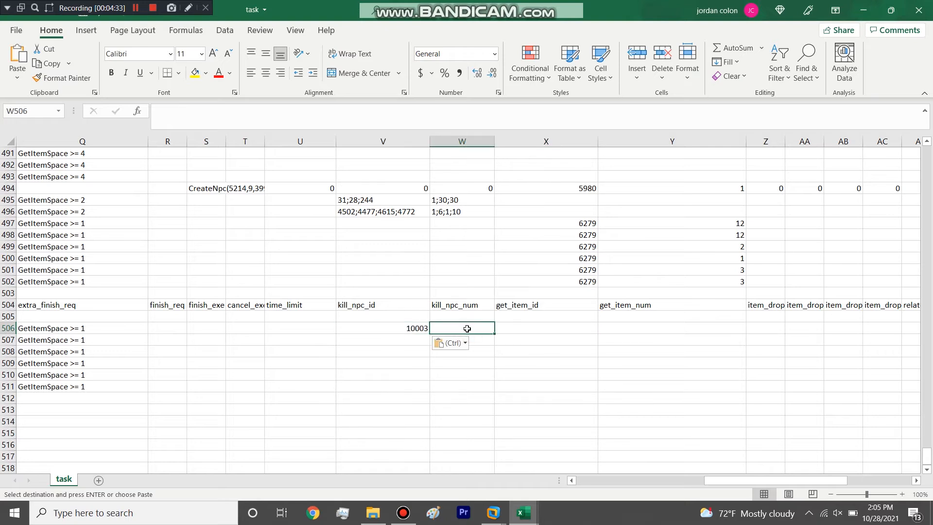
{"action": "type", "text": "1"}
{"action": "left_click", "coordinate": [492, 374]}
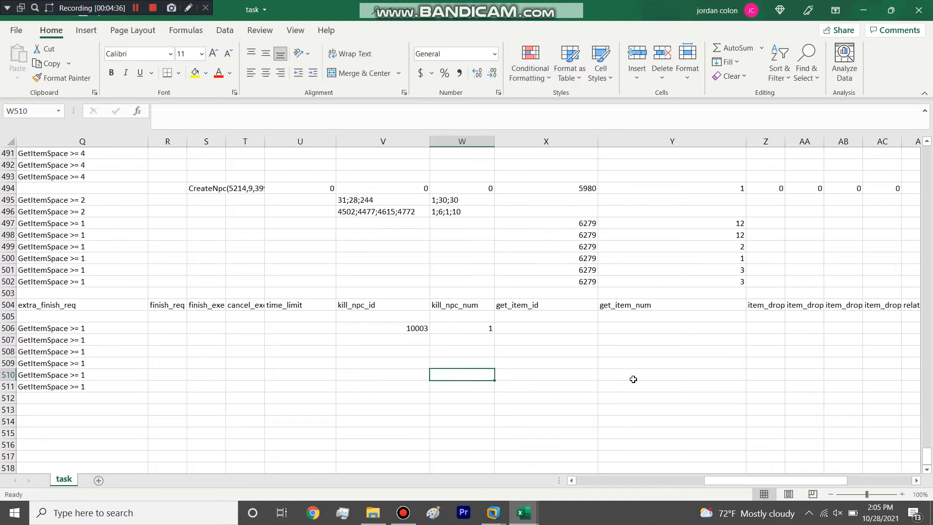
Step: Widen the reward_fix and reward_fix_exp columns of the task sheet
{"action": "left_click_drag", "start_coordinate": [719, 480], "coordinate": [783, 491]}
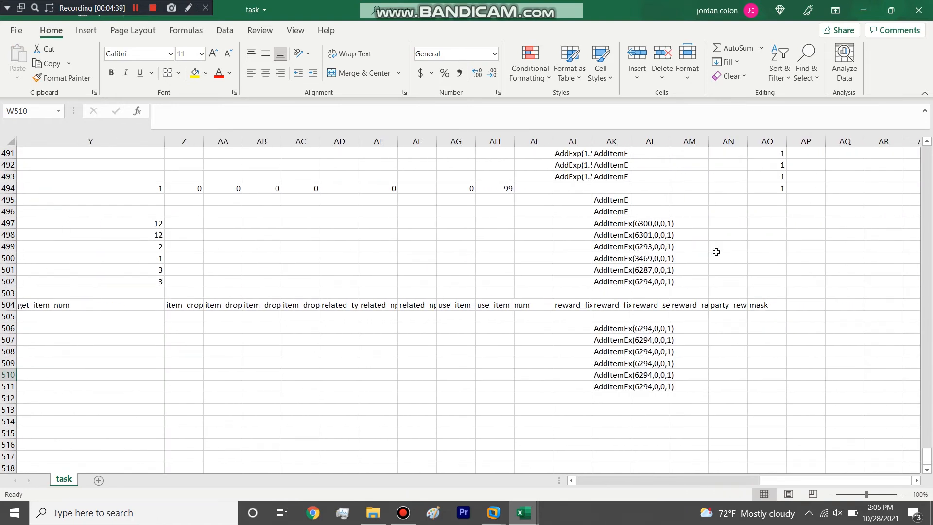
{"action": "double_click", "coordinate": [631, 141]}
{"action": "left_click_drag", "start_coordinate": [592, 144], "coordinate": [664, 142]}
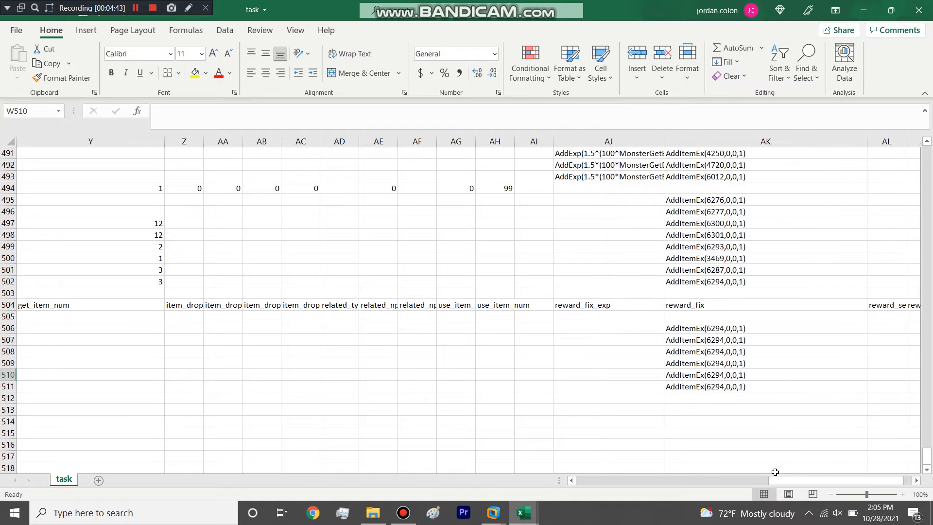
Step: Copy the AddExp, AddNimbus and AddMoney reward string from AJ474 into reward_fix_exp of task 2000 in AJ506
{"action": "left_click", "coordinate": [619, 327]}
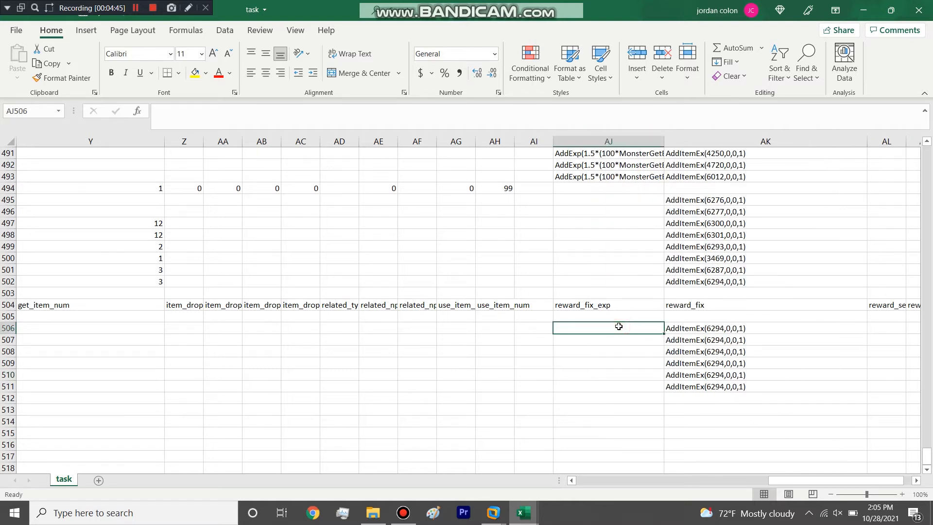
{"action": "left_click_drag", "start_coordinate": [611, 386], "coordinate": [612, 329]}
{"action": "scroll", "coordinate": [610, 321], "scroll_direction": "up", "scroll_amount": 7}
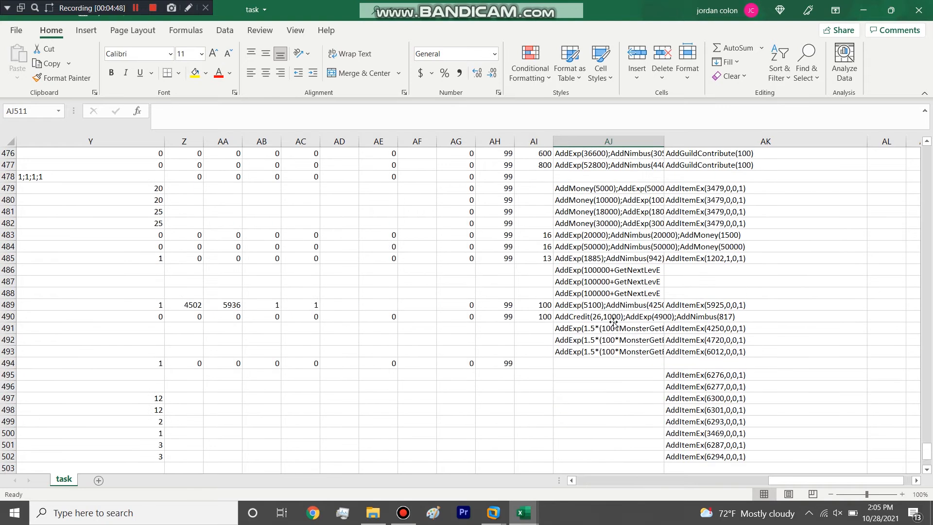
{"action": "left_click", "coordinate": [592, 199]}
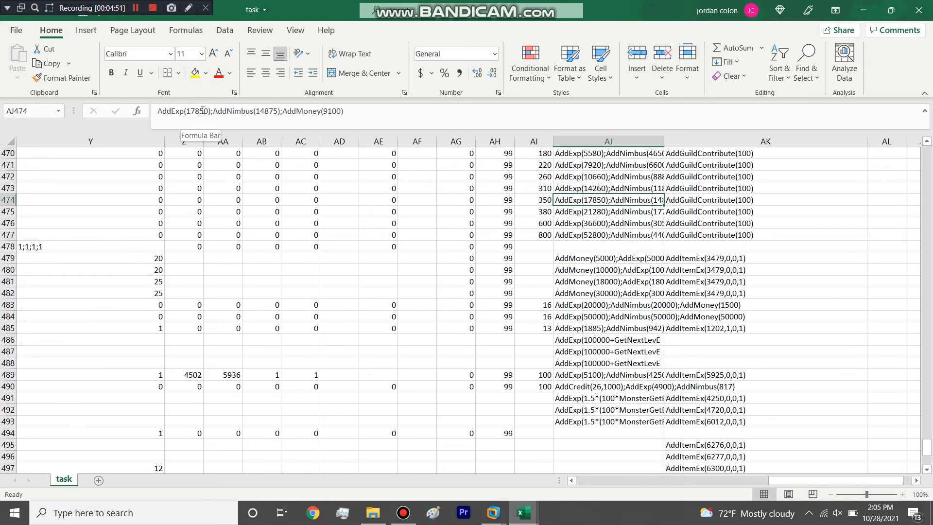
{"action": "mouse_move", "coordinate": [325, 111]}
{"action": "left_mouse_down"}
{"action": "mouse_move", "coordinate": [313, 111]}
{"action": "mouse_move", "coordinate": [339, 110]}
{"action": "left_mouse_up"}
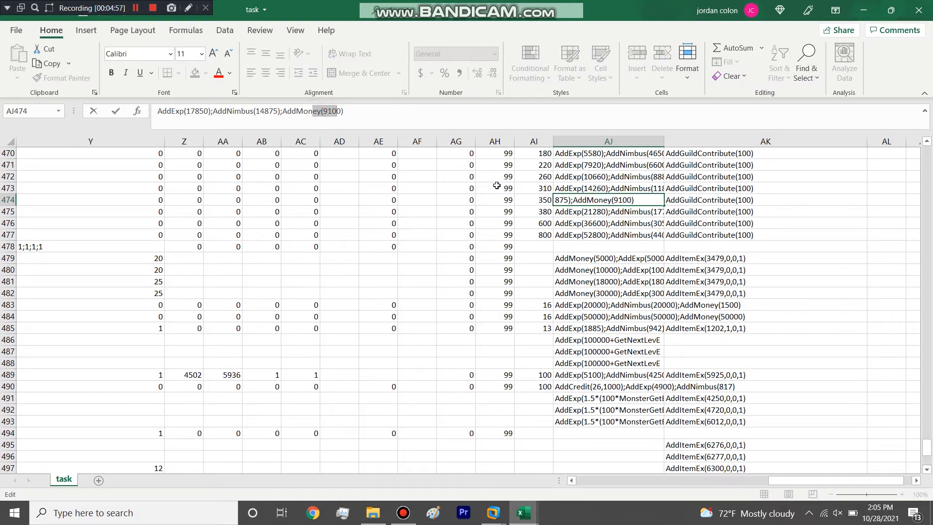
{"action": "scroll", "coordinate": [606, 297], "scroll_direction": "down", "scroll_amount": 8}
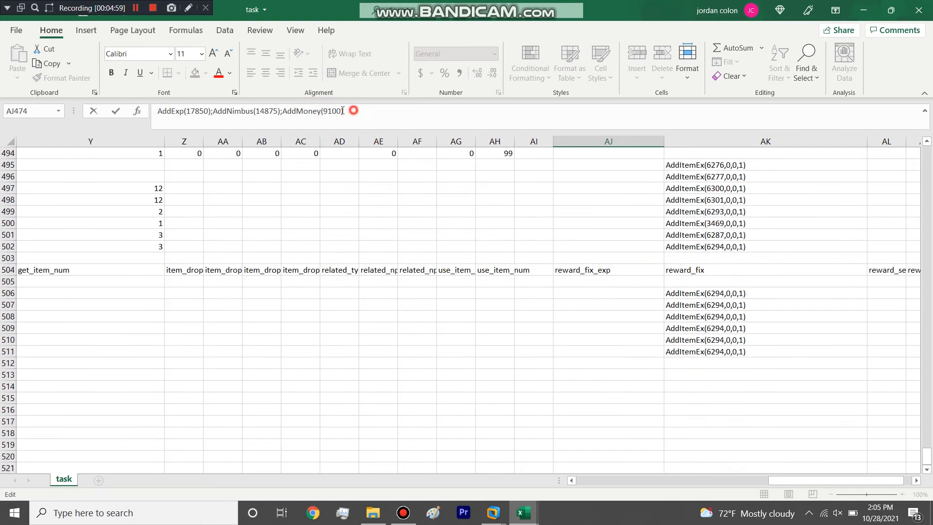
{"action": "left_click_drag", "start_coordinate": [354, 111], "coordinate": [148, 92]}
{"action": "key", "text": "ctrl+c"}
{"action": "left_click", "coordinate": [605, 292]}
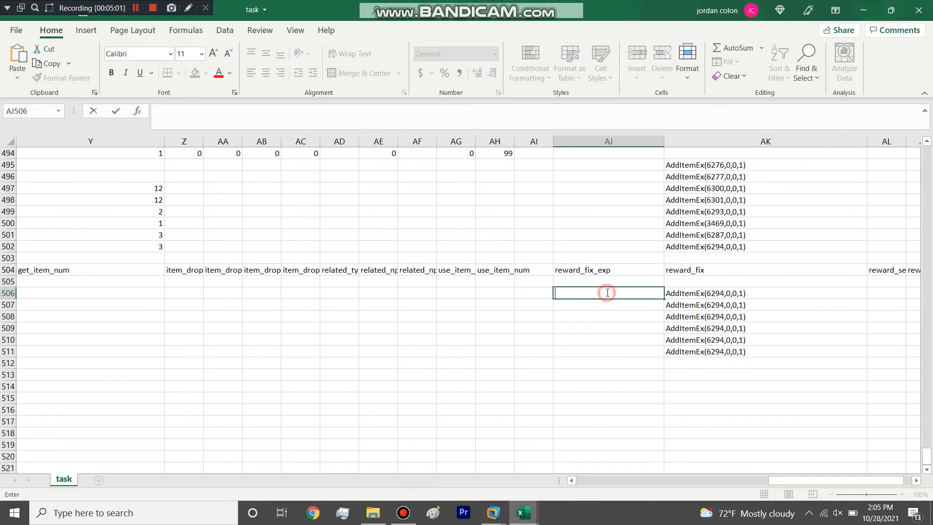
{"action": "key", "text": "ctrl+v"}
Step: Set the AddMoney amount in task 2000's reward_fix_exp string to 100000
{"action": "left_click", "coordinate": [330, 110]}
{"action": "key", "text": "BackSpace"}
{"action": "key", "text": "BackSpace"}
{"action": "type", "text": "10"}
{"action": "scroll", "coordinate": [329, 198], "scroll_direction": "down", "scroll_amount": 3}
{"action": "left_click", "coordinate": [641, 222]}
{"action": "double_click", "coordinate": [606, 189]}
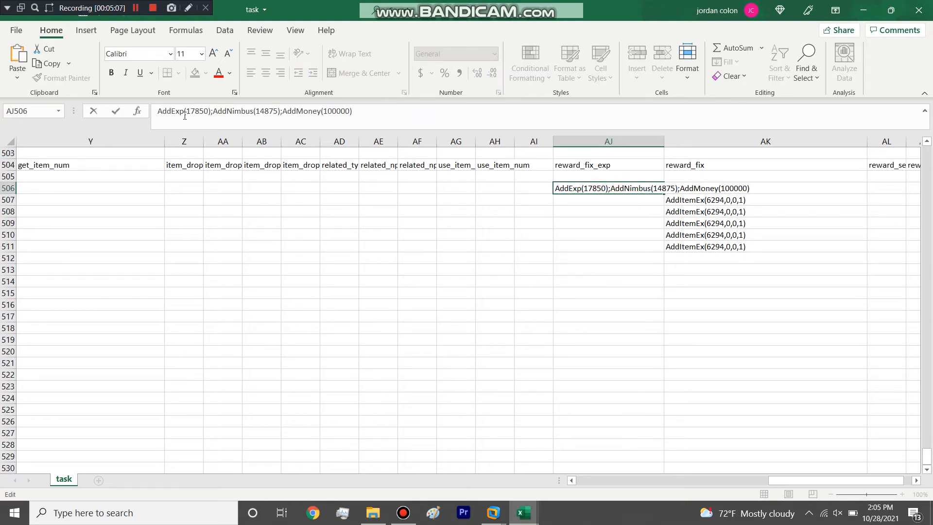
Step: Set the AddExp and AddNimbus amounts in task 2000's reward_fix_exp string to 100000
{"action": "double_click", "coordinate": [202, 111]}
{"action": "type", "text": "100000"}
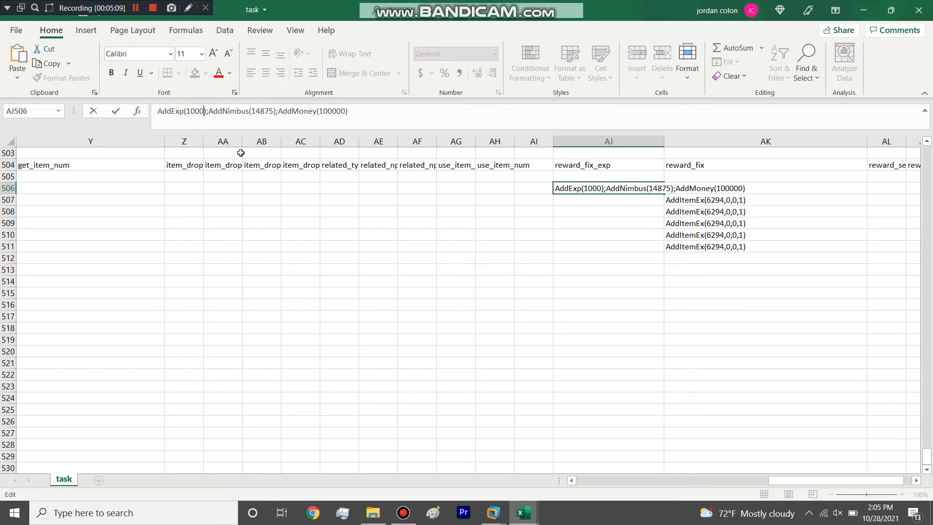
{"action": "double_click", "coordinate": [202, 111]}
{"action": "key", "text": "ctrl+c"}
{"action": "double_click", "coordinate": [271, 111]}
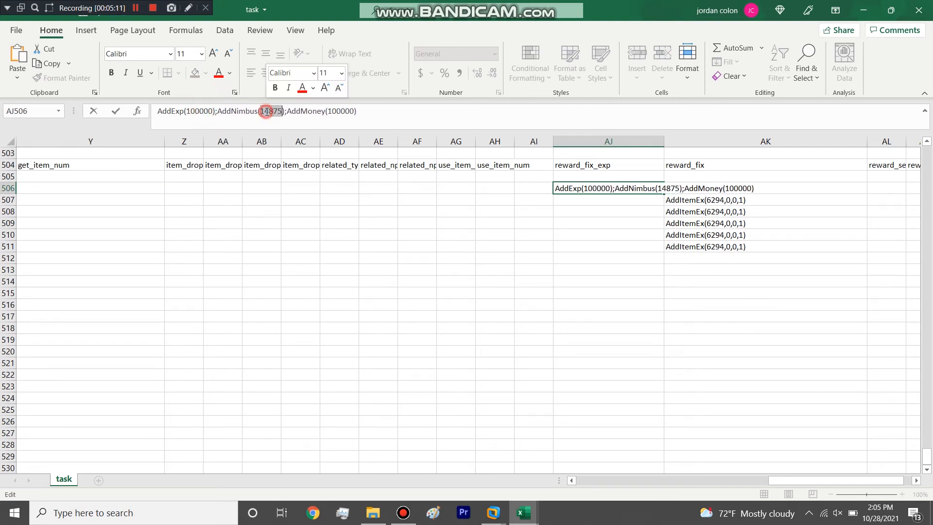
{"action": "key", "text": "ctrl+v"}
{"action": "left_click", "coordinate": [690, 186]}
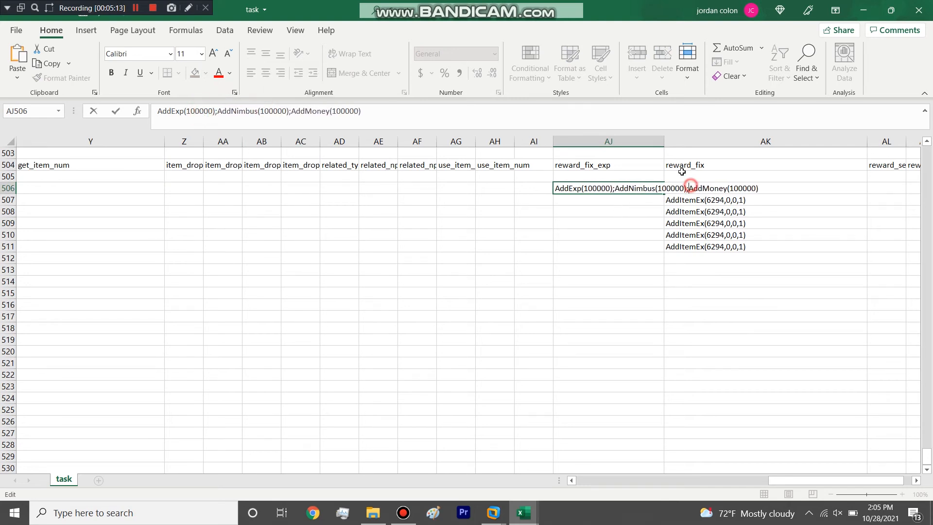
Step: Widen the reward_fix_exp column and clear the reward_fix entries of tasks 2000 to 2005 in AK506:AK511
{"action": "left_click", "coordinate": [666, 142]}
{"action": "left_click_drag", "start_coordinate": [665, 142], "coordinate": [701, 143]}
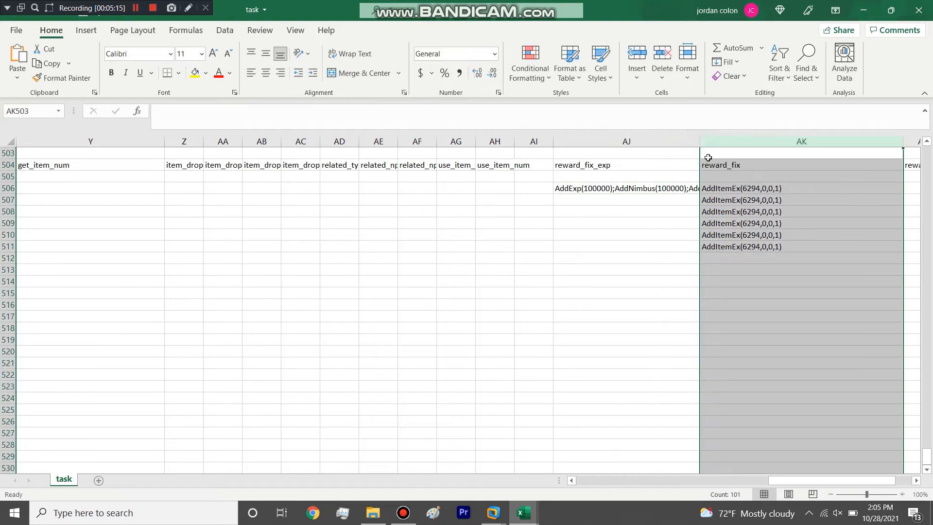
{"action": "left_click", "coordinate": [719, 208]}
{"action": "left_click_drag", "start_coordinate": [733, 251], "coordinate": [739, 189]}
{"action": "left_click", "coordinate": [725, 266]}
{"action": "left_click", "coordinate": [730, 248]}
{"action": "key", "text": "Delete"}
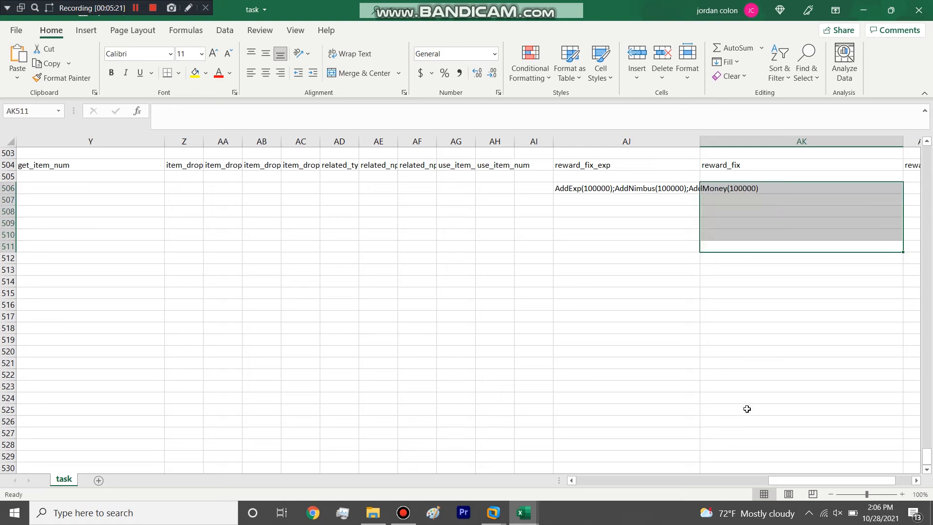
Step: Copy the quest names of tasks 2001 and 2002 to tasks 2004 and 2005 in B510:B511
{"action": "left_click_drag", "start_coordinate": [780, 479], "coordinate": [538, 480]}
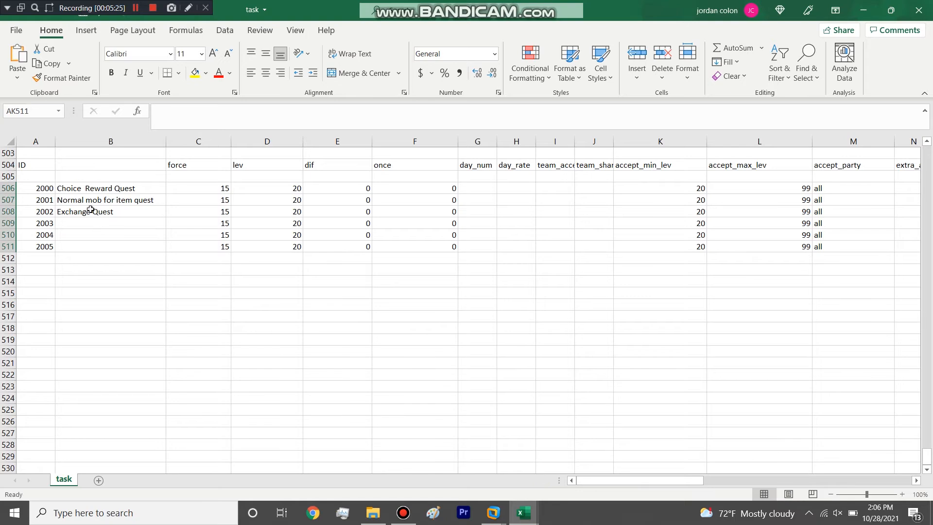
{"action": "left_click_drag", "start_coordinate": [74, 201], "coordinate": [79, 214]}
{"action": "key", "text": "ctrl+c"}
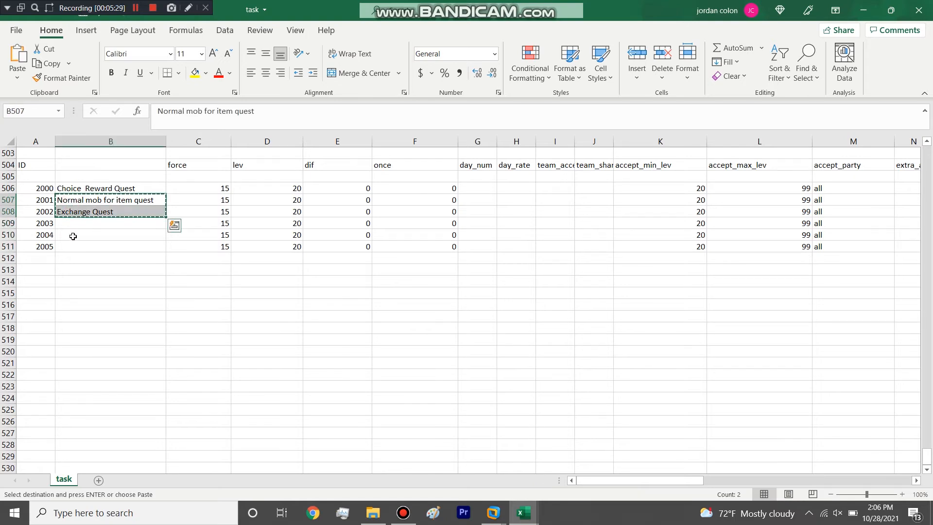
{"action": "left_click", "coordinate": [73, 237]}
{"action": "key", "text": "ctrl+v"}
Step: Rename task 2001 to "Unbound Item" and task 2002 to "Bound Item" in column B
{"action": "left_click", "coordinate": [78, 202]}
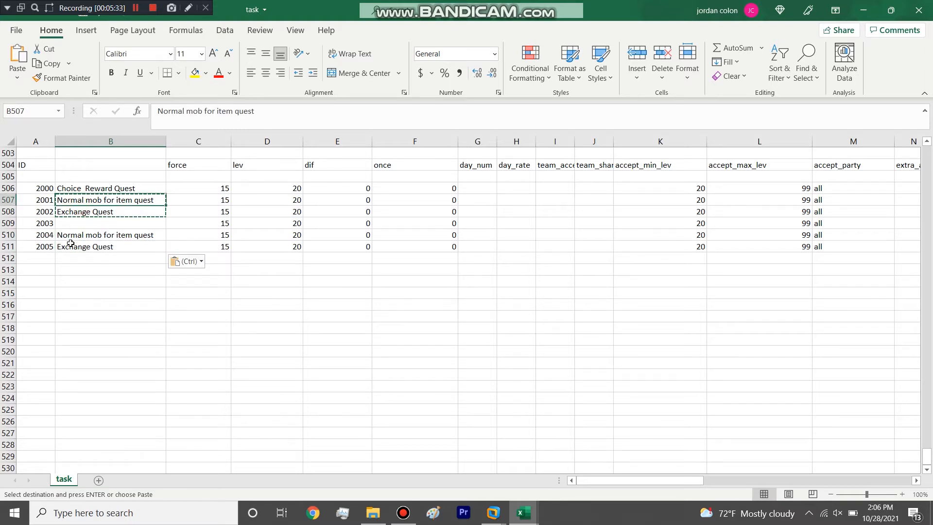
{"action": "type", "text": "Unbound Item"}
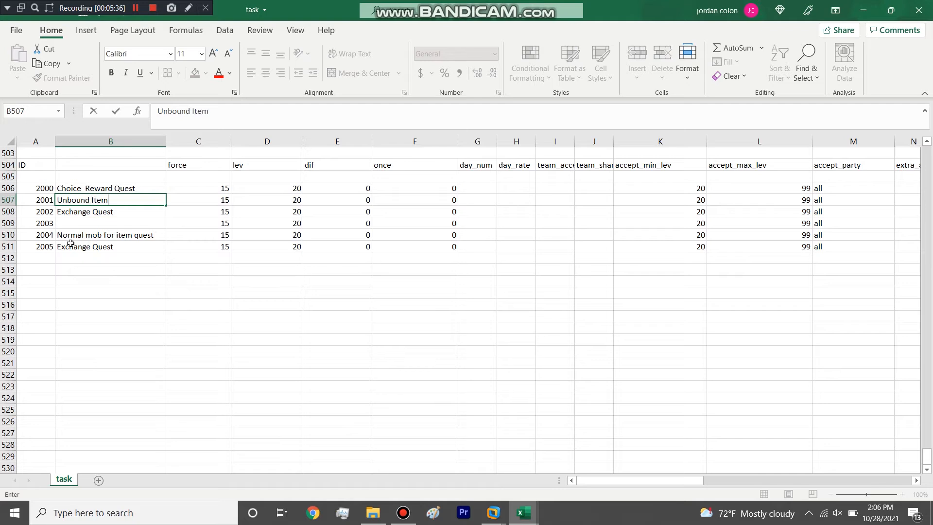
{"action": "left_click", "coordinate": [80, 210]}
{"action": "type", "text": "Bound Item"}
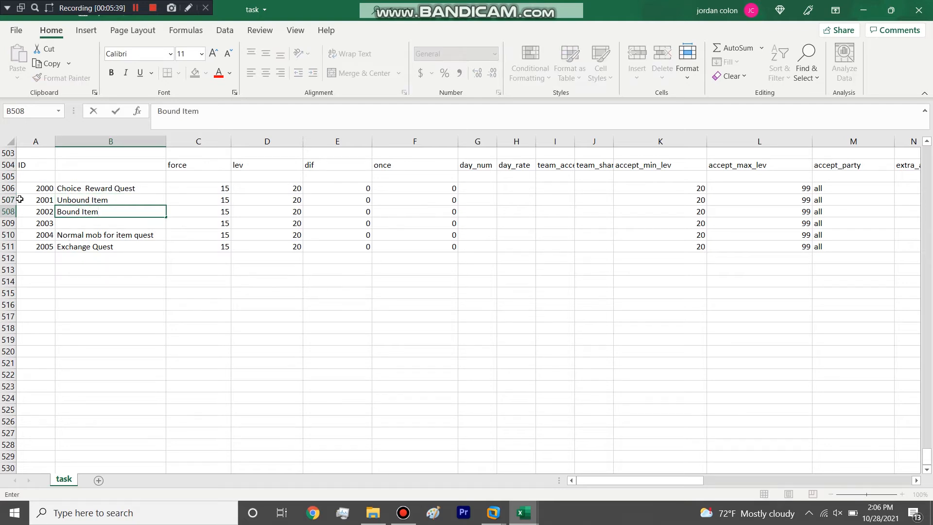
Step: Widen the reward_select column and enlarge reward_fix_exp until task 2000's whole reward string fits
{"action": "left_click", "coordinate": [8, 188]}
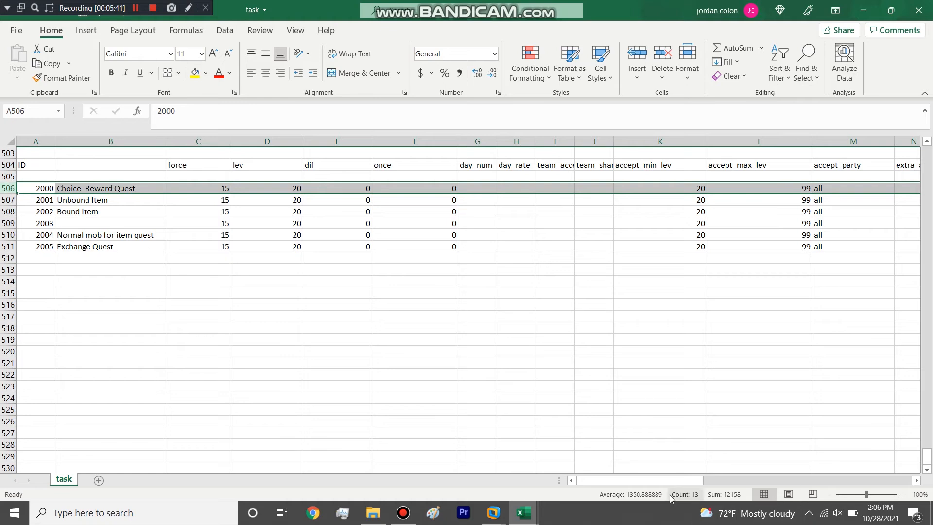
{"action": "left_click_drag", "start_coordinate": [667, 480], "coordinate": [866, 494]}
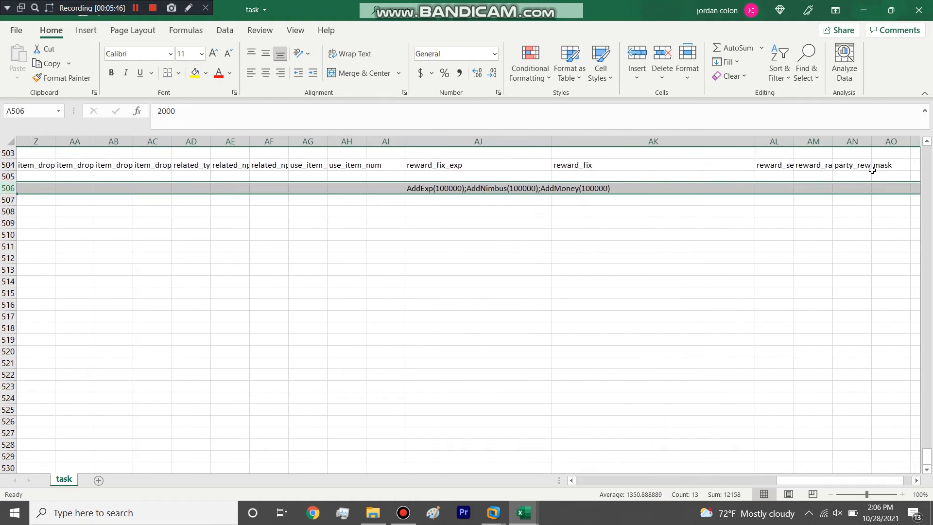
{"action": "left_click_drag", "start_coordinate": [793, 139], "coordinate": [865, 139]}
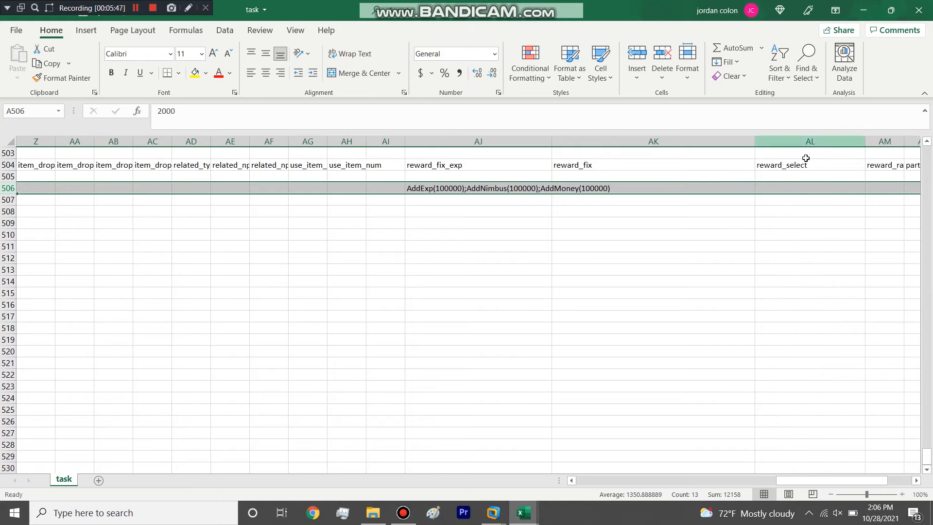
{"action": "left_click_drag", "start_coordinate": [548, 141], "coordinate": [618, 141]}
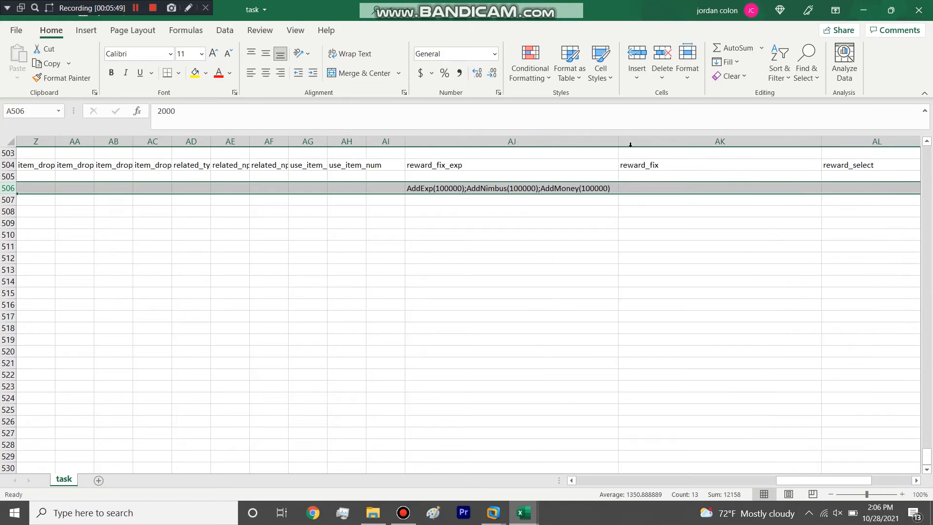
Step: Begin task 2000's reward_select entry in AL506 with "AddItem("
{"action": "left_click", "coordinate": [840, 188]}
{"action": "left_click_drag", "start_coordinate": [788, 482], "coordinate": [812, 482]}
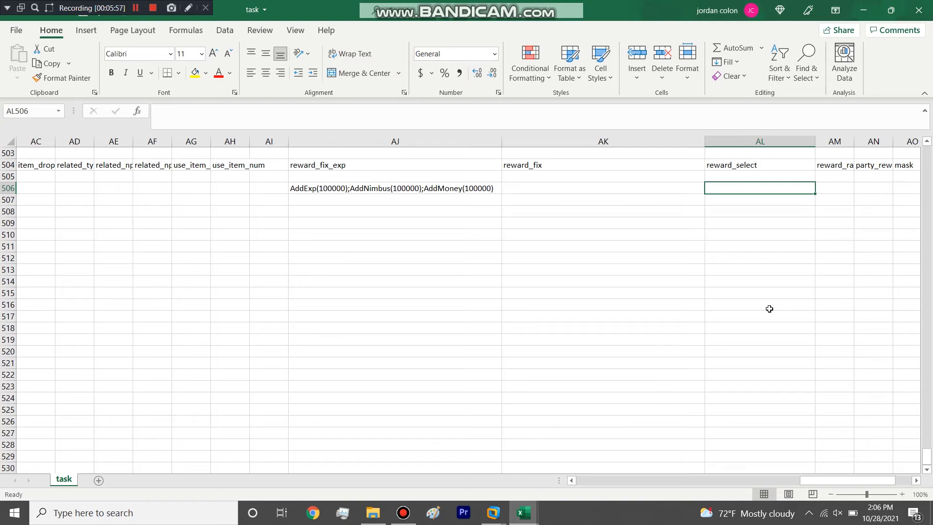
{"action": "type", "text": "AddItem("}
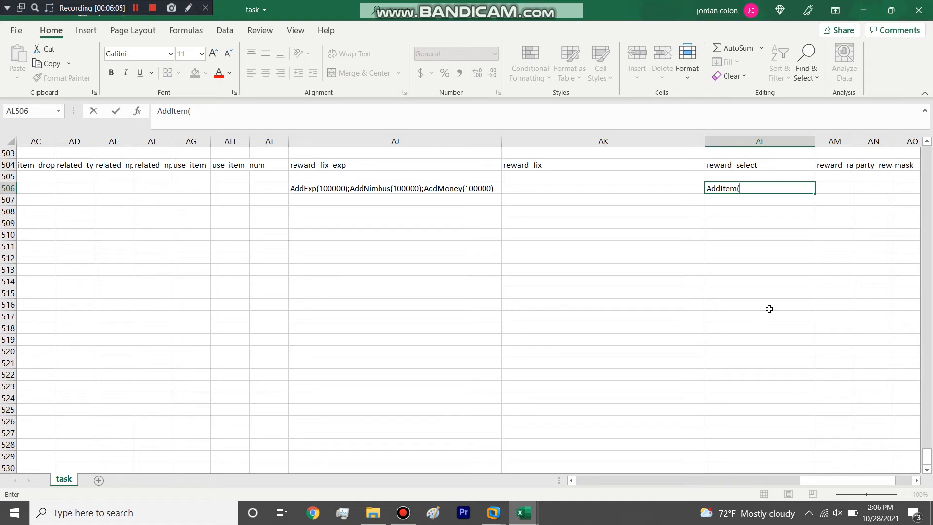
Step: Arrange the item_desc workbook and the task workbook side by side
{"action": "left_click", "coordinate": [373, 513]}
{"action": "left_click", "coordinate": [519, 513]}
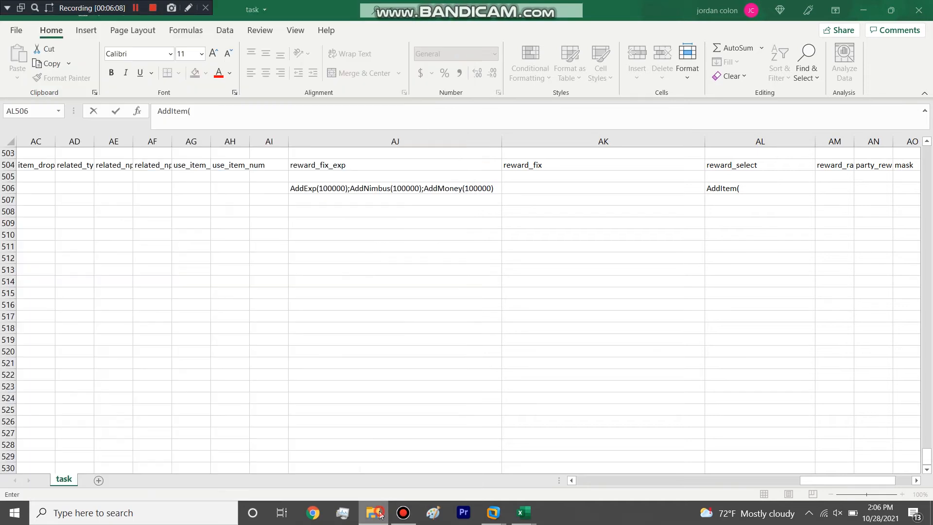
{"action": "mouse_move", "coordinate": [519, 513]}
{"action": "left_click", "coordinate": [532, 462]}
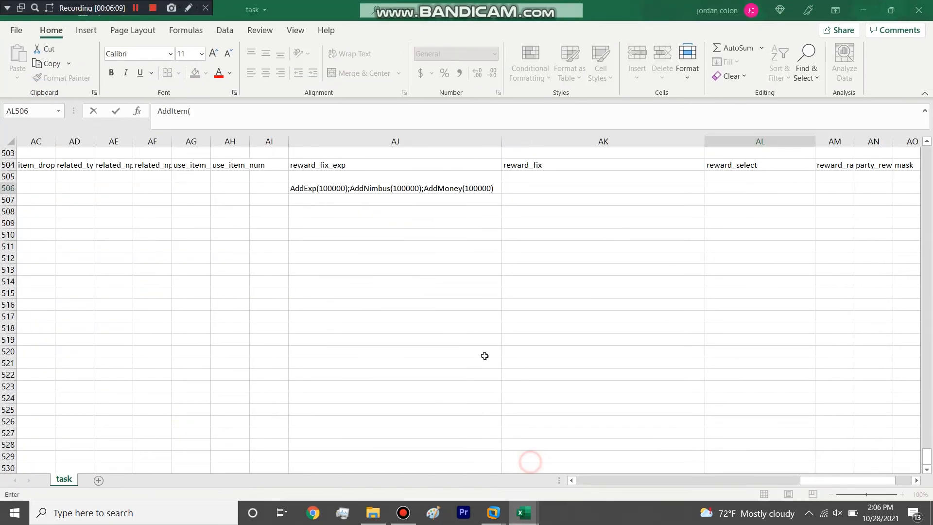
{"action": "key", "text": "super+Left"}
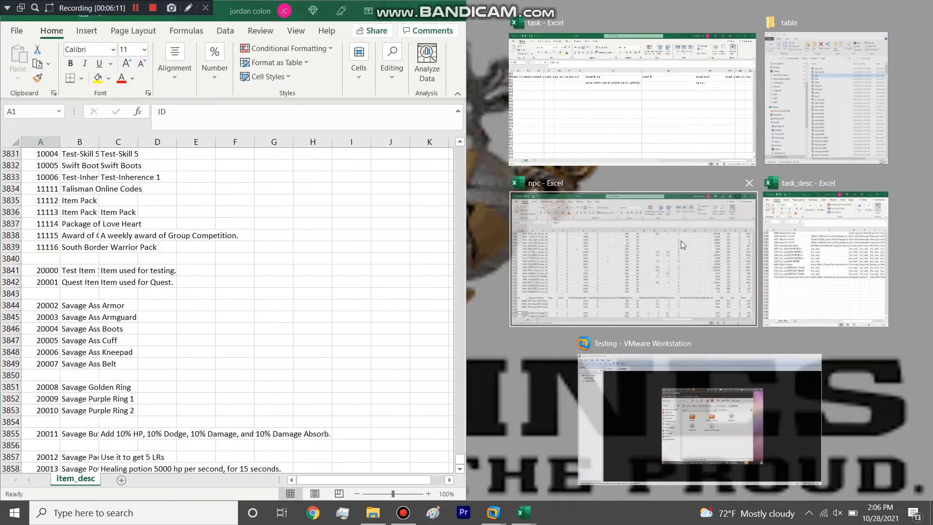
{"action": "left_click", "coordinate": [734, 252]}
Step: Complete task 2000's reward_select entry as AddItem(20011,1);AddItem(20012,1), using the item IDs from item_desc
{"action": "left_click_drag", "start_coordinate": [868, 484], "coordinate": [898, 483]}
{"action": "left_click", "coordinate": [556, 188]}
{"action": "double_click", "coordinate": [554, 188]}
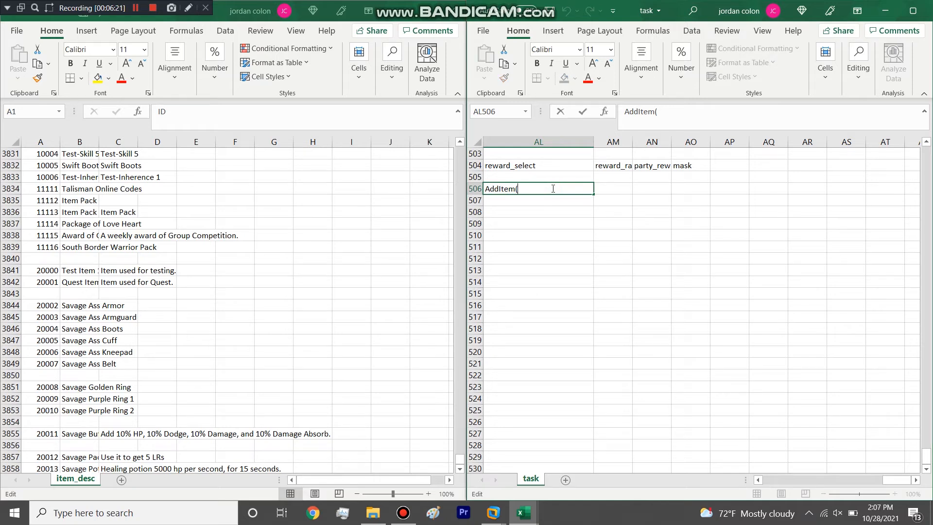
{"action": "type", "text": "20 "}
{"action": "type", "text": "ddItem"}
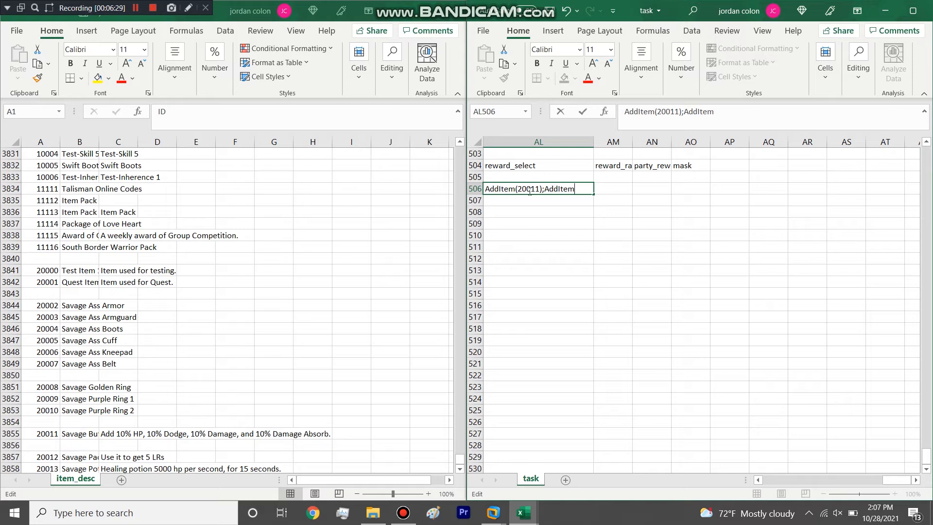
{"action": "left_click", "coordinate": [540, 189]}
{"action": "type", "text": ",1"}
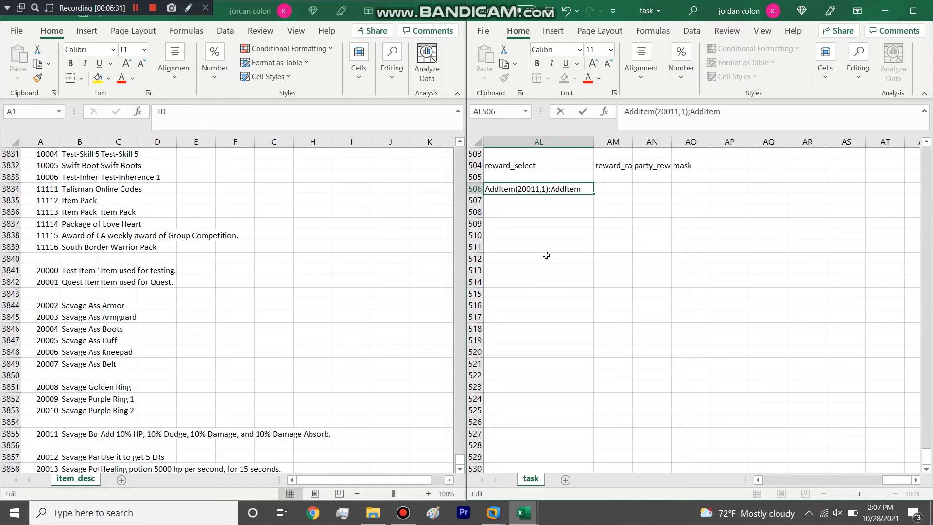
{"action": "left_click", "coordinate": [584, 190]}
{"action": "type", "text": "(20012,1"}
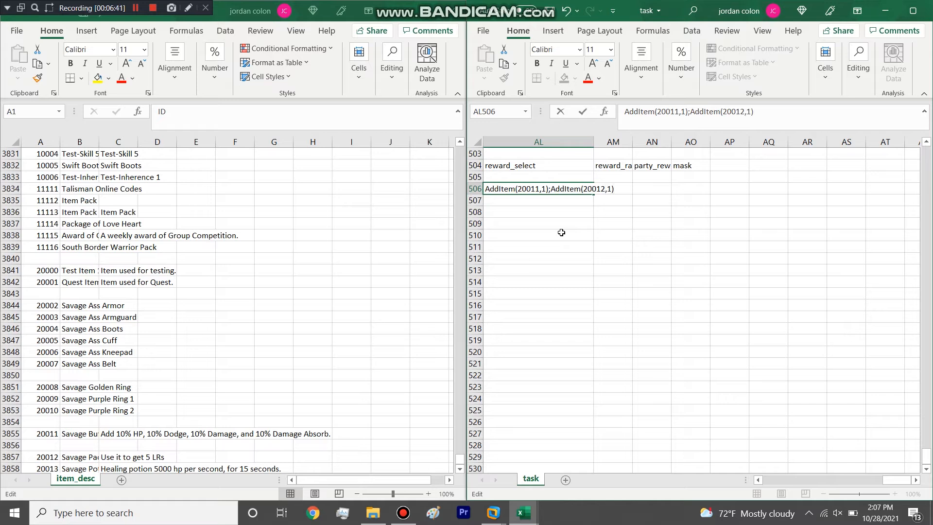
Step: Maximize the task workbook and commit the reward_select entry of task 2000
{"action": "left_click", "coordinate": [913, 11]}
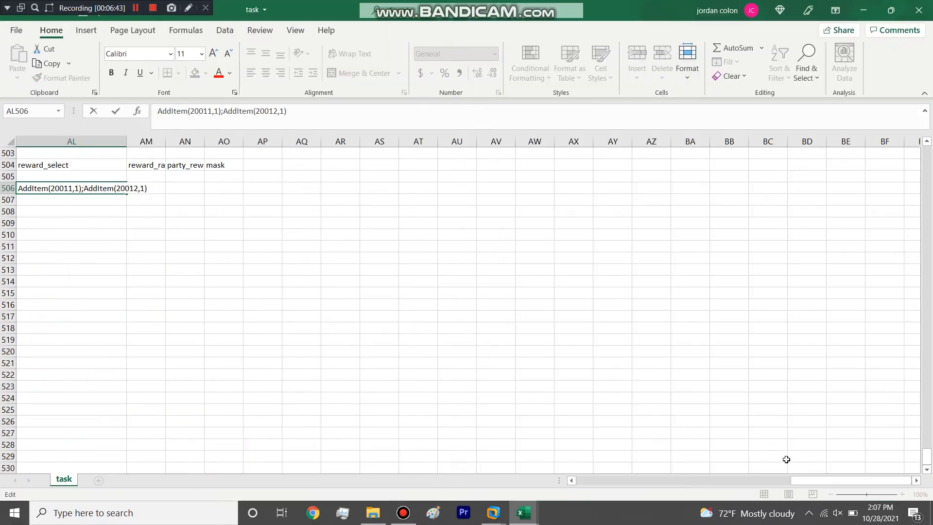
{"action": "left_click", "coordinate": [784, 480]}
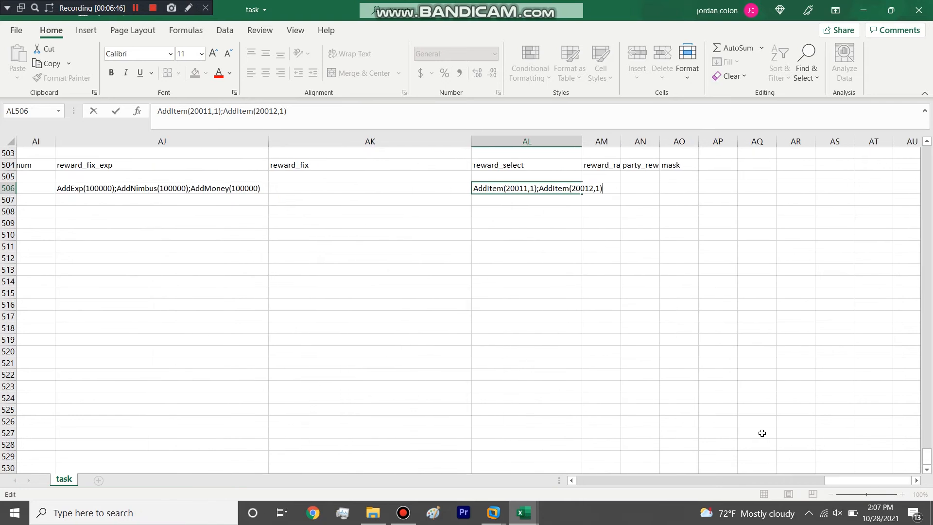
{"action": "left_click", "coordinate": [520, 189]}
{"action": "left_click", "coordinate": [520, 195]}
{"action": "left_click", "coordinate": [521, 189]}
{"action": "left_click", "coordinate": [520, 196]}
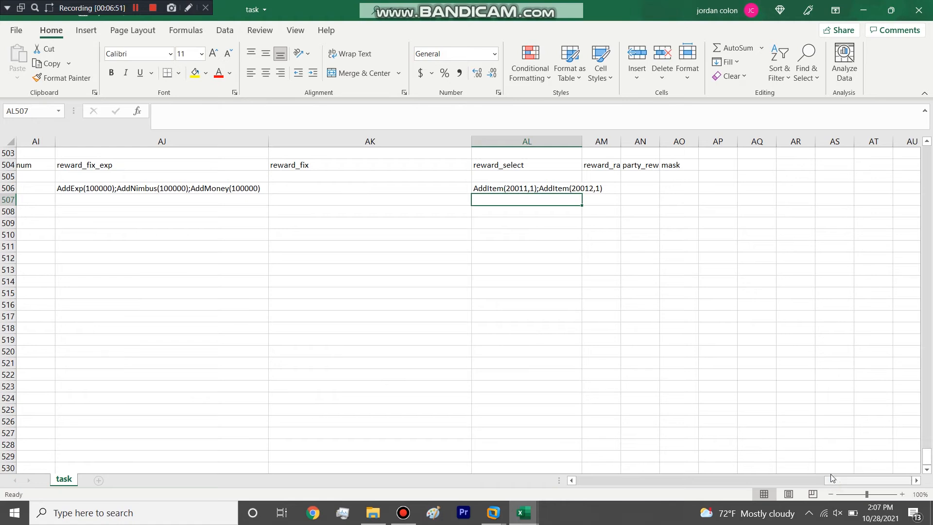
Step: Copy task 2000's reward_select entry to task 2001 and shorten the copy to AddItem(20011,1)
{"action": "left_click", "coordinate": [520, 188]}
{"action": "key", "text": "ctrl+c"}
{"action": "left_click", "coordinate": [519, 200]}
{"action": "key", "text": "ctrl+v"}
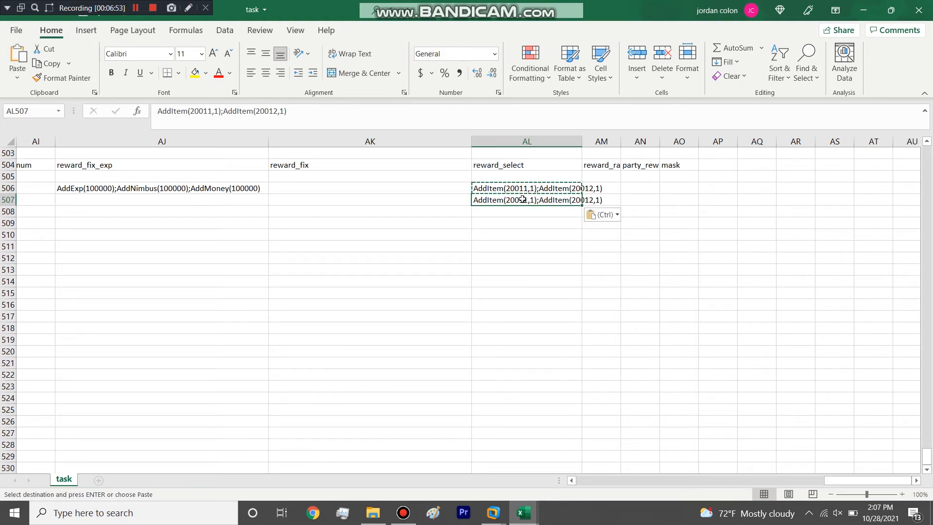
{"action": "double_click", "coordinate": [540, 200]}
{"action": "left_click_drag", "start_coordinate": [540, 200], "coordinate": [616, 208]}
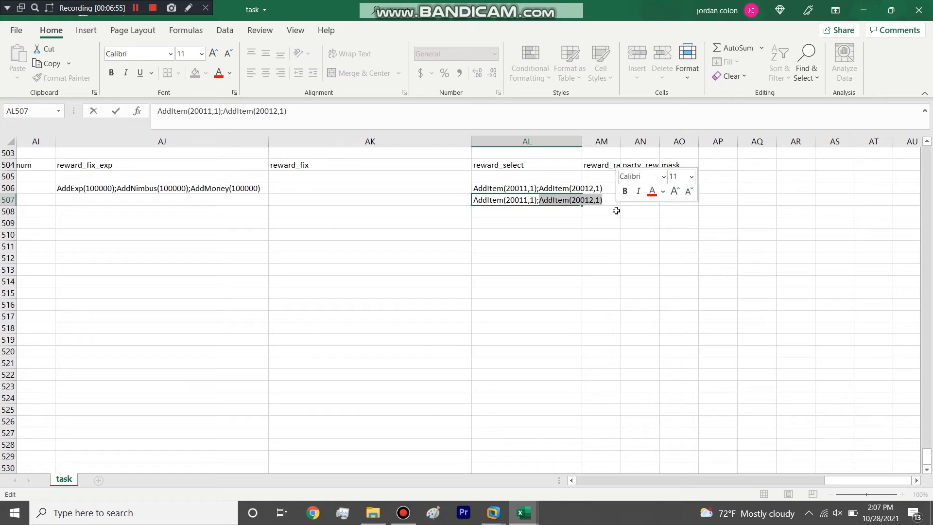
{"action": "key", "text": "BackSpace"}
{"action": "left_click", "coordinate": [542, 239]}
{"action": "left_click", "coordinate": [528, 204]}
Step: Enter AddItemEx(20011,0,0,1) as the reward_select entry of task 2002 in AL508
{"action": "left_click", "coordinate": [529, 210]}
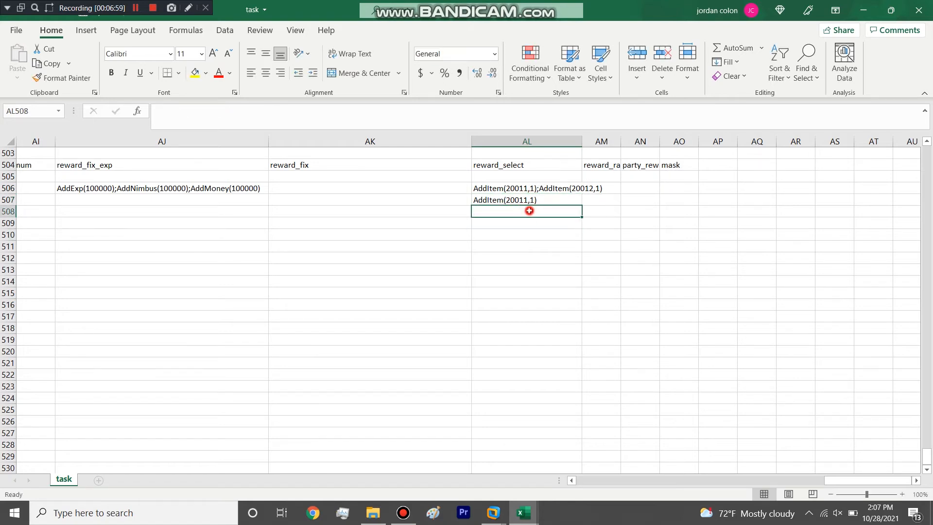
{"action": "type", "text": "AddItemE"}
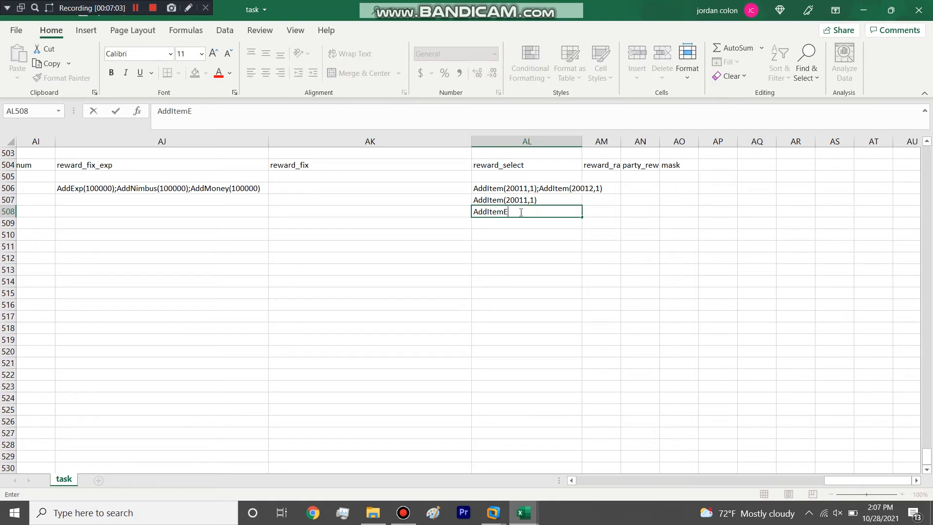
{"action": "type", "text": "x(200"}
{"action": "type", "text": "011"}
{"action": "type", "text": ",0,0,"}
{"action": "double_click", "coordinate": [552, 212]}
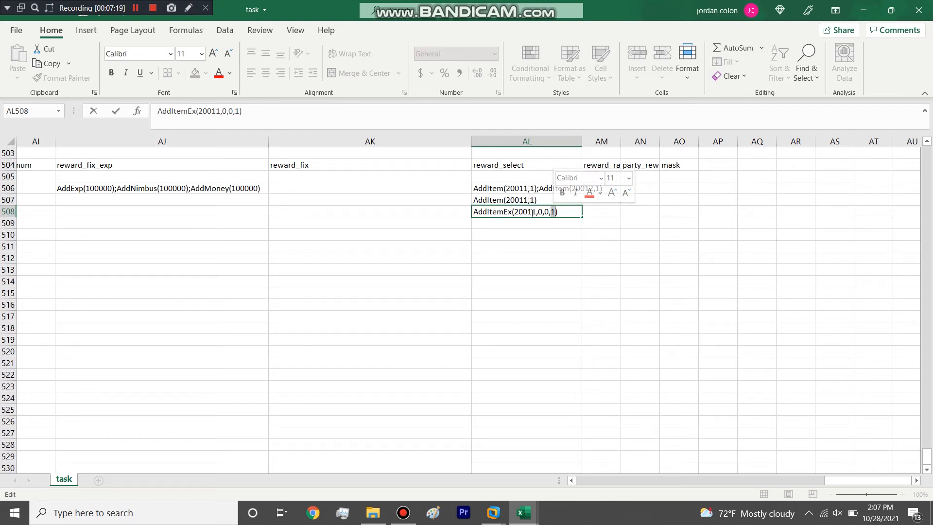
{"action": "left_click", "coordinate": [553, 212]}
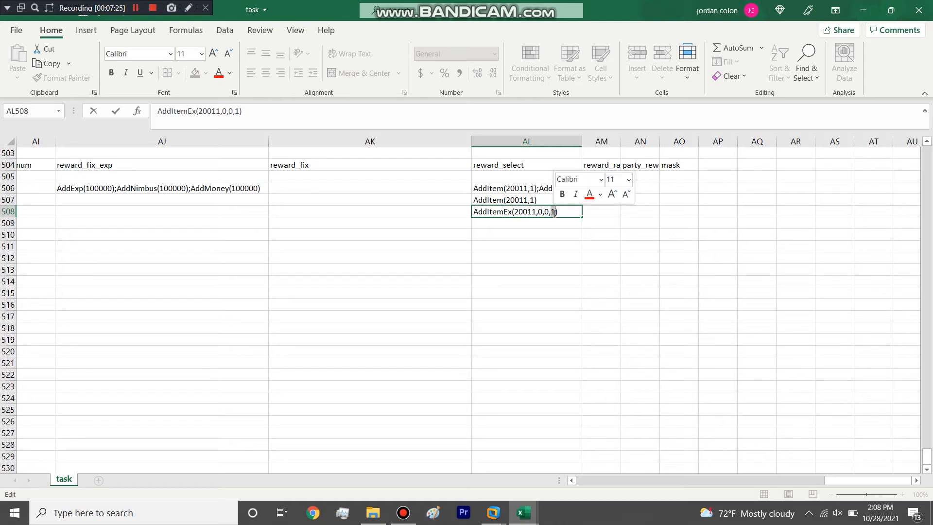
{"action": "left_click", "coordinate": [554, 212]}
{"action": "double_click", "coordinate": [554, 212]}
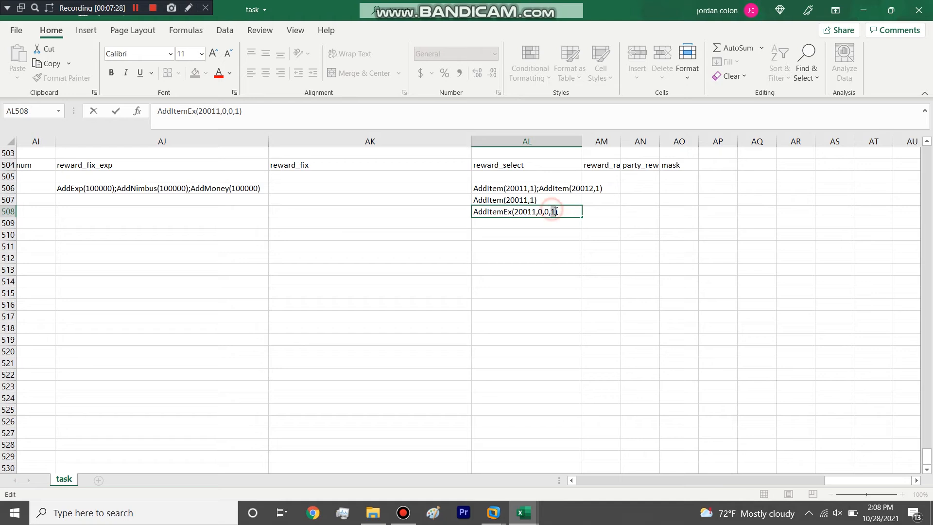
{"action": "left_click", "coordinate": [553, 212]}
{"action": "double_click", "coordinate": [553, 212]}
{"action": "left_click", "coordinate": [545, 235]}
{"action": "left_click", "coordinate": [554, 212]}
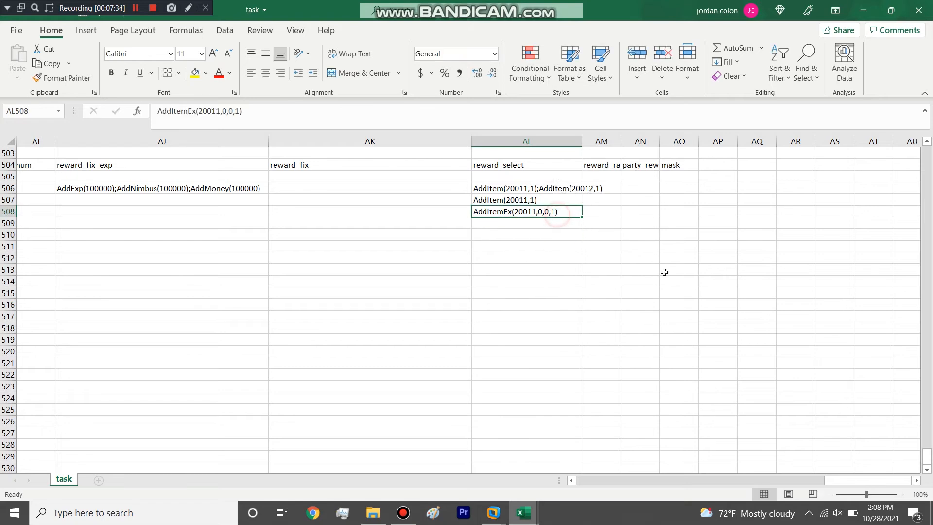
Step: Copy task 2000's kill_npc_id 10003 and kill_npc_num 1 to tasks 2001 and 2002
{"action": "left_click", "coordinate": [10, 211]}
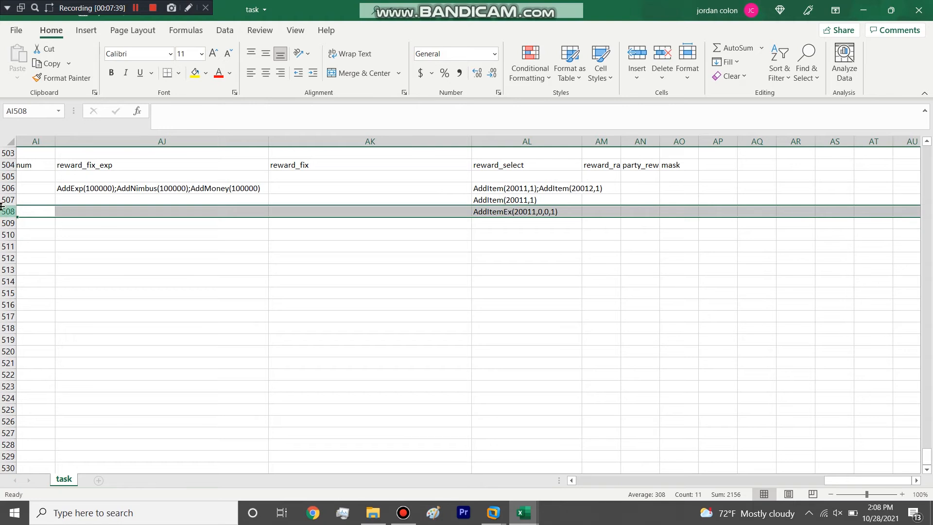
{"action": "left_click_drag", "start_coordinate": [10, 200], "coordinate": [9, 188]}
{"action": "left_click", "coordinate": [565, 292]}
{"action": "left_click_drag", "start_coordinate": [869, 480], "coordinate": [447, 464]}
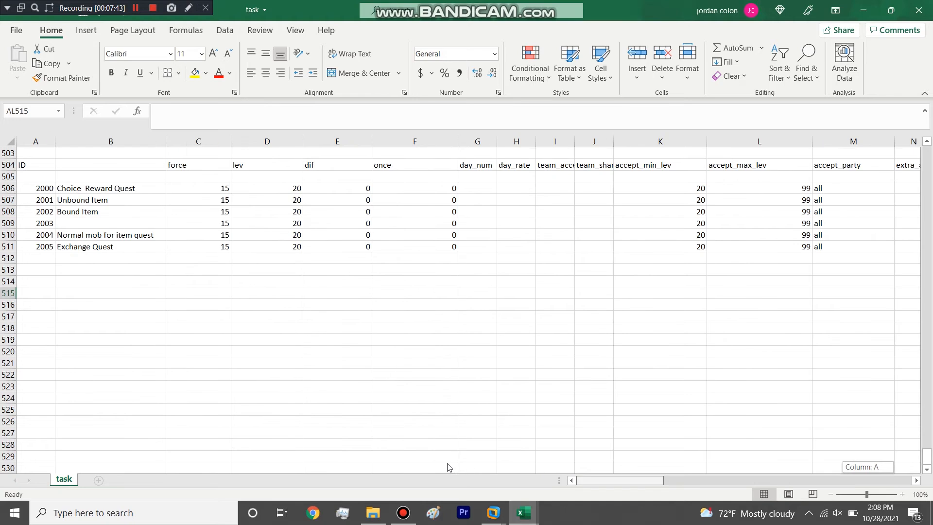
{"action": "left_click", "coordinate": [8, 211]}
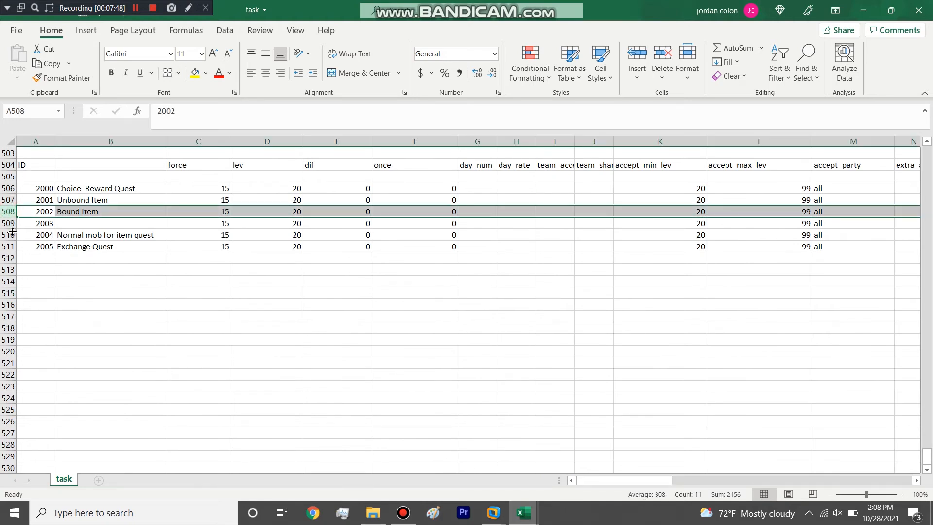
{"action": "left_click_drag", "start_coordinate": [650, 481], "coordinate": [760, 444]}
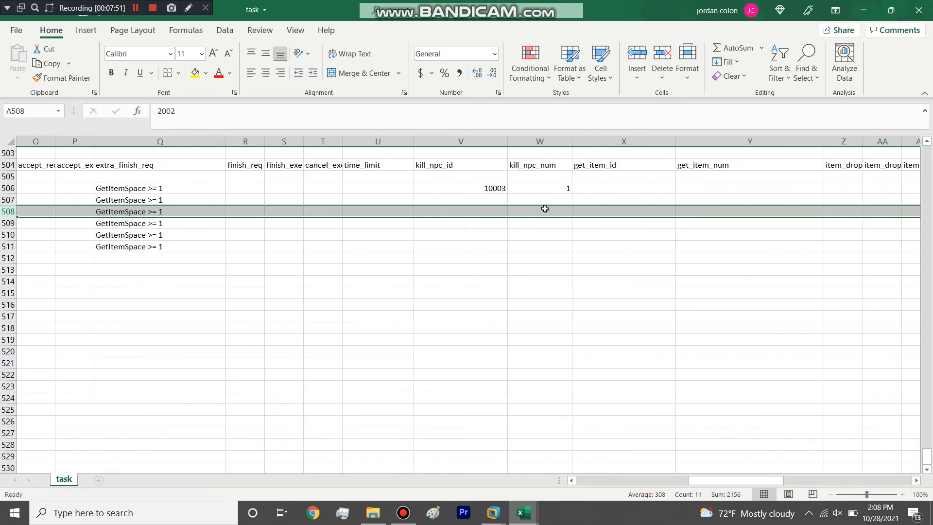
{"action": "left_click", "coordinate": [490, 190]}
{"action": "left_click_drag", "start_coordinate": [490, 190], "coordinate": [508, 210]}
{"action": "key", "text": "ctrl+c"}
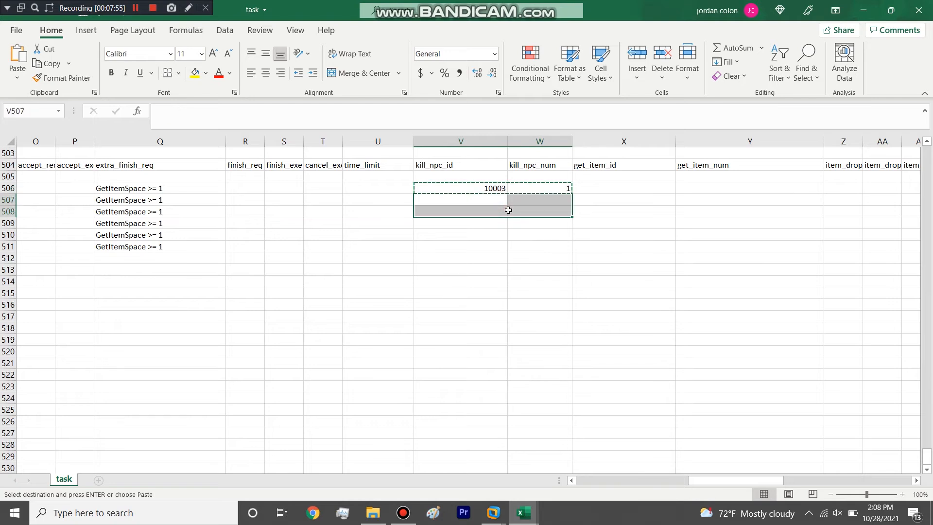
{"action": "key", "text": "ctrl+v"}
Step: Delete the rows of task 2004 "Normal mob for item quest" and the unnamed task 2003
{"action": "left_click_drag", "start_coordinate": [741, 466], "coordinate": [530, 451]}
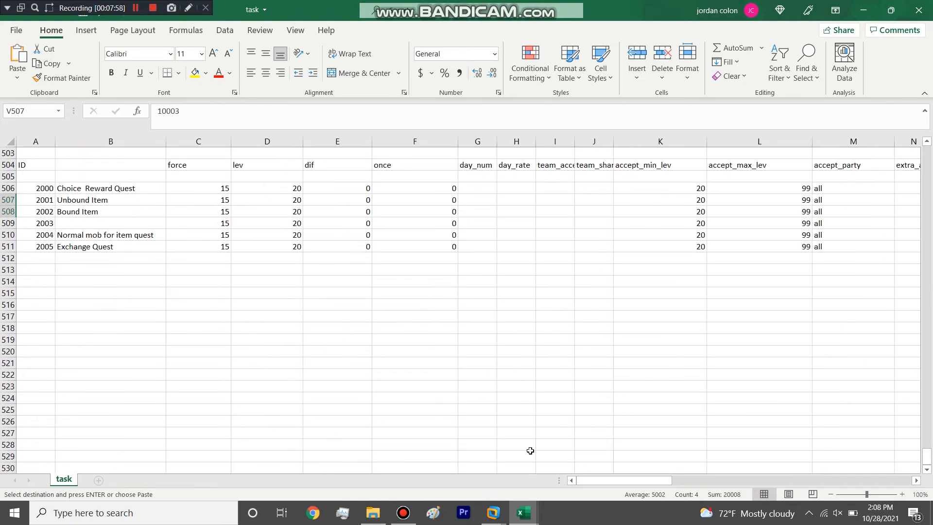
{"action": "left_click", "coordinate": [10, 234]}
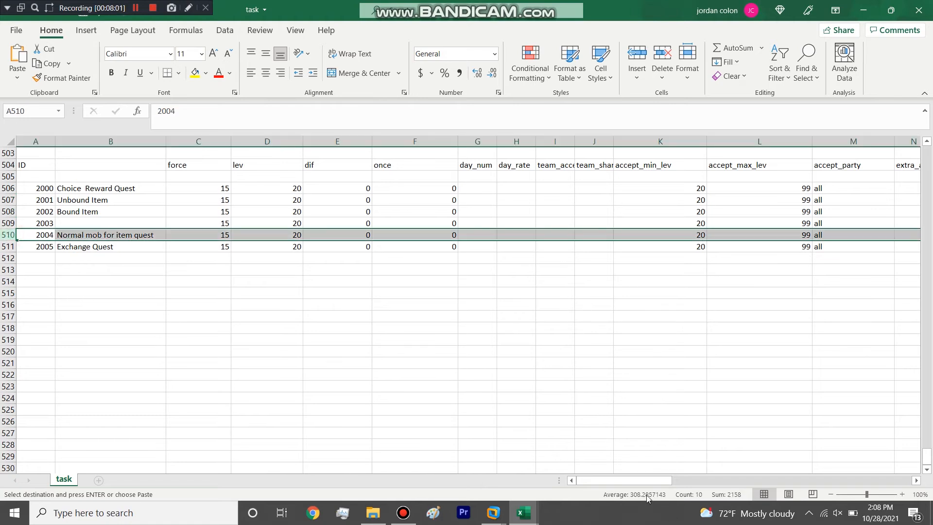
{"action": "left_click_drag", "start_coordinate": [644, 482], "coordinate": [5, 273]}
{"action": "left_click_drag", "start_coordinate": [8, 200], "coordinate": [9, 212]}
{"action": "left_click", "coordinate": [7, 235]}
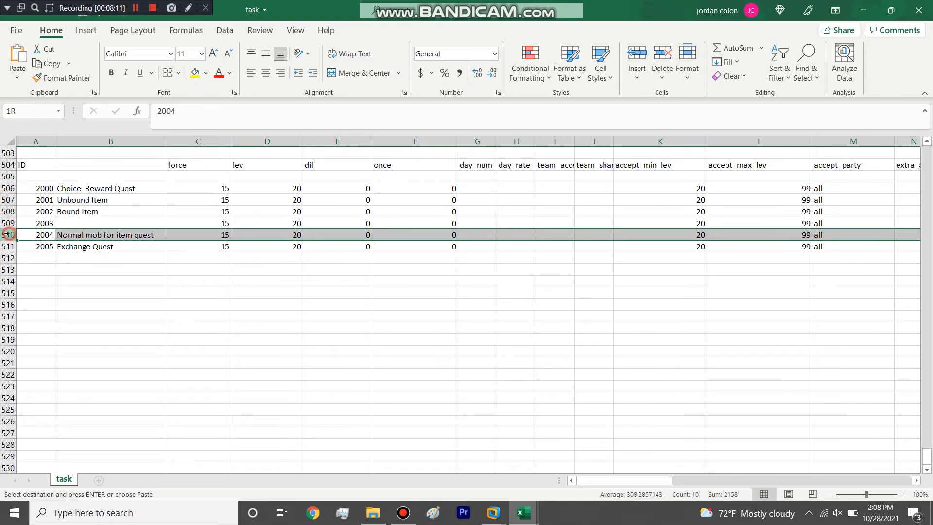
{"action": "right_click", "coordinate": [7, 234]}
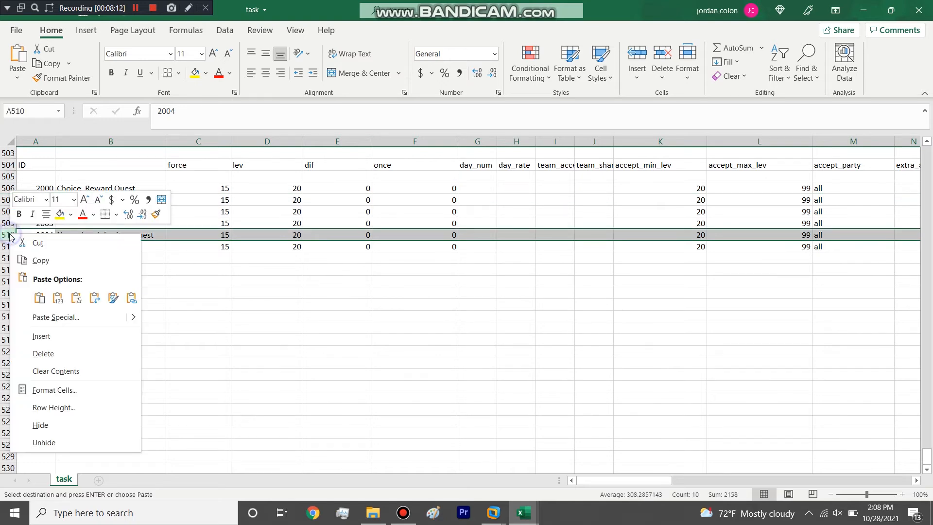
{"action": "left_click", "coordinate": [61, 353]}
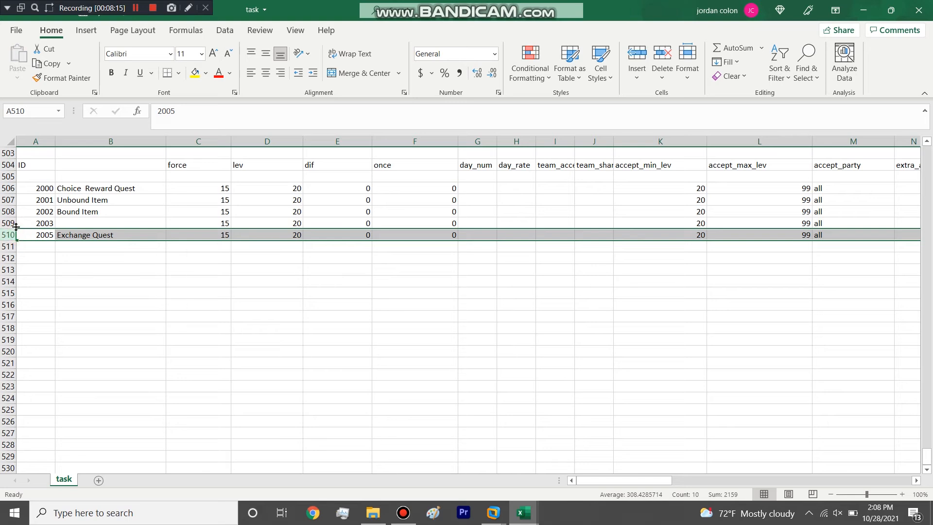
{"action": "left_click", "coordinate": [7, 222]}
{"action": "right_click", "coordinate": [7, 223]}
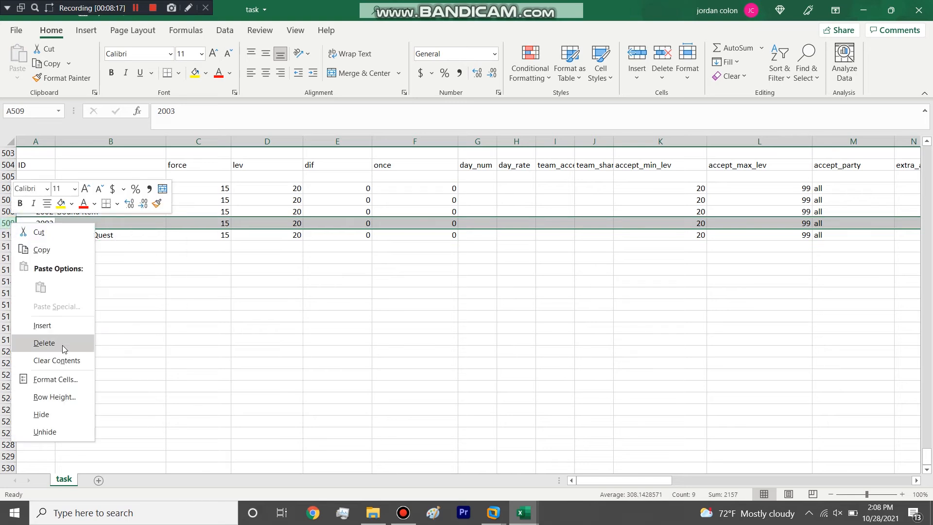
{"action": "left_click", "coordinate": [62, 343]}
Step: Change the Exchange Quest's ID to 2004
{"action": "double_click", "coordinate": [49, 224]}
{"action": "key", "text": "BackSpace"}
{"action": "type", "text": "4"}
{"action": "left_click", "coordinate": [42, 243]}
Step: Switch to the item_desc workbook and widen its name column to read the custom items' names beside their IDs
{"action": "left_click", "coordinate": [5, 223]}
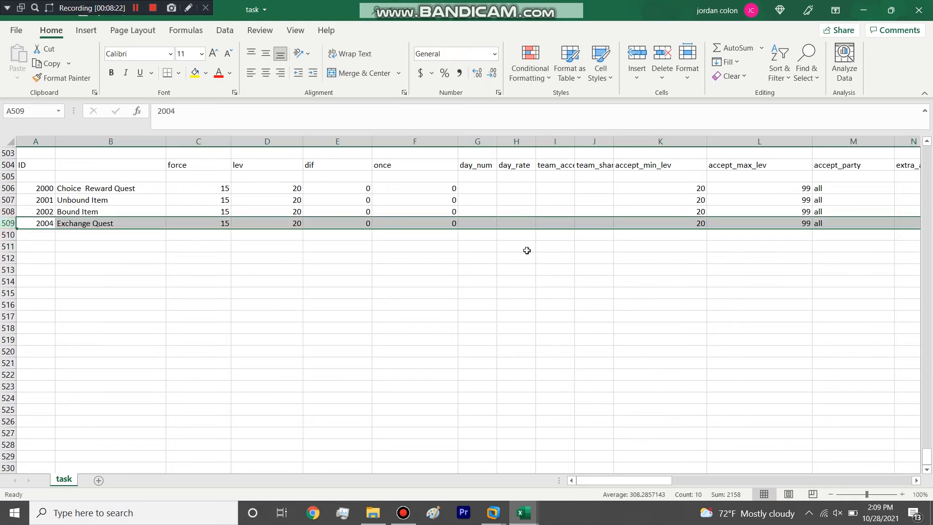
{"action": "left_click_drag", "start_coordinate": [614, 479], "coordinate": [719, 468]}
{"action": "mouse_move", "coordinate": [523, 512]}
{"action": "left_click", "coordinate": [573, 468]}
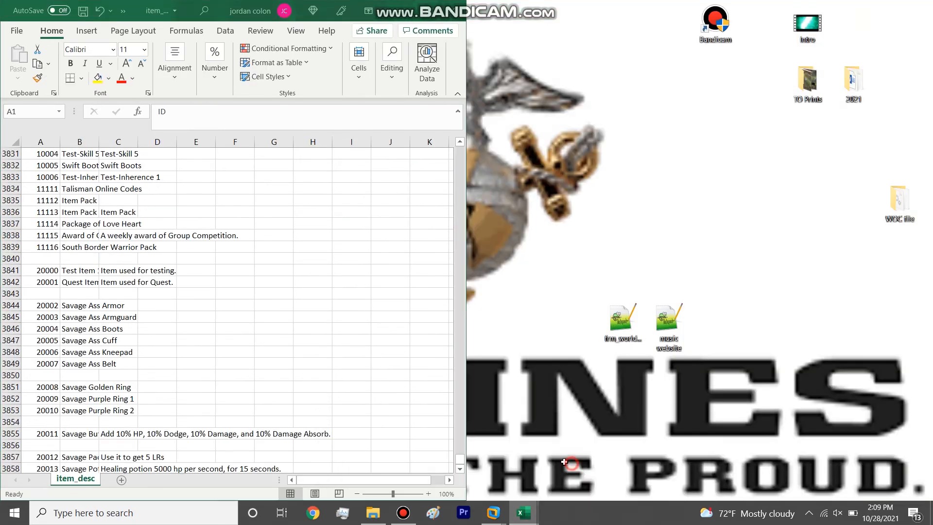
{"action": "left_click", "coordinate": [90, 369]}
{"action": "scroll", "coordinate": [90, 370], "scroll_direction": "down", "scroll_amount": 3}
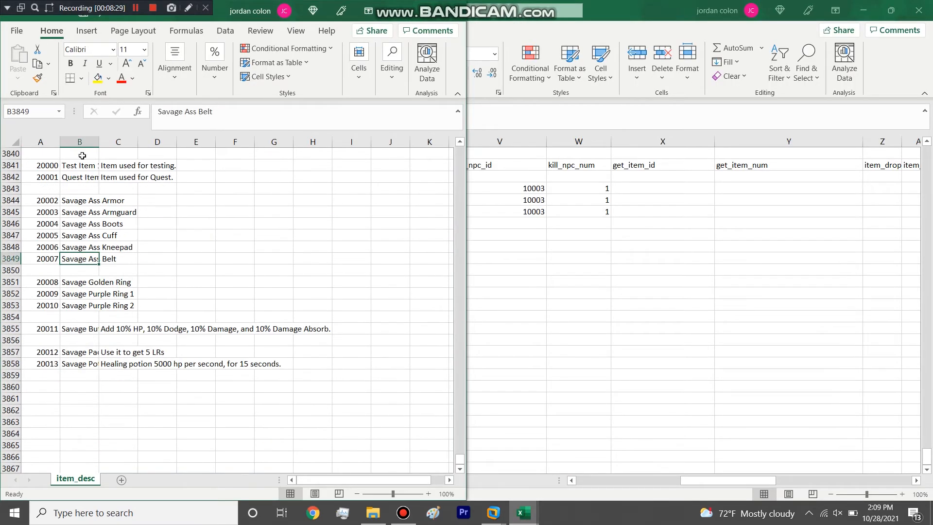
{"action": "left_click_drag", "start_coordinate": [99, 143], "coordinate": [181, 155]}
{"action": "left_click", "coordinate": [122, 329]}
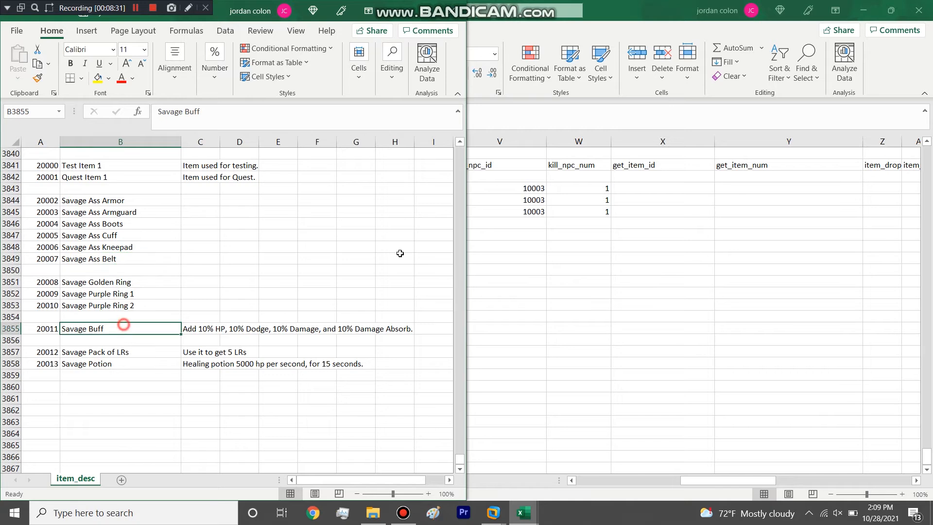
Step: In the task workbook, set the Exchange Quest's get_item_id to 20001 and get_item_num to 3
{"action": "left_click", "coordinate": [578, 211]}
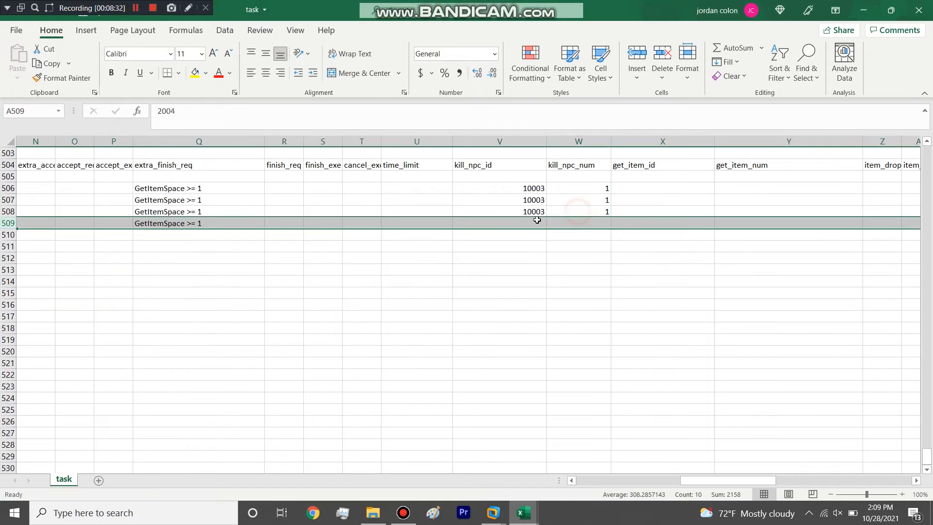
{"action": "left_click", "coordinate": [644, 222]}
{"action": "type", "text": "200"}
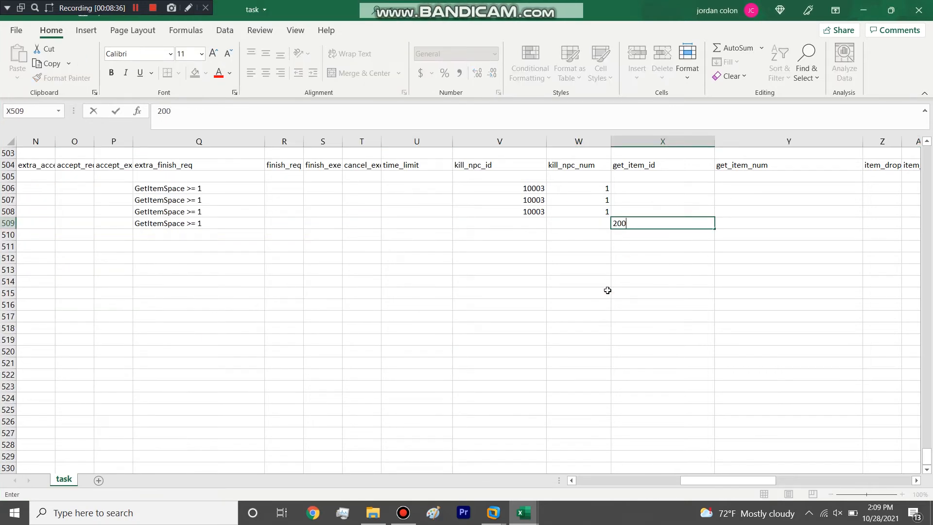
{"action": "type", "text": "01"}
{"action": "left_click", "coordinate": [755, 220]}
{"action": "type", "text": "3"}
{"action": "left_click_drag", "start_coordinate": [751, 480], "coordinate": [845, 473]}
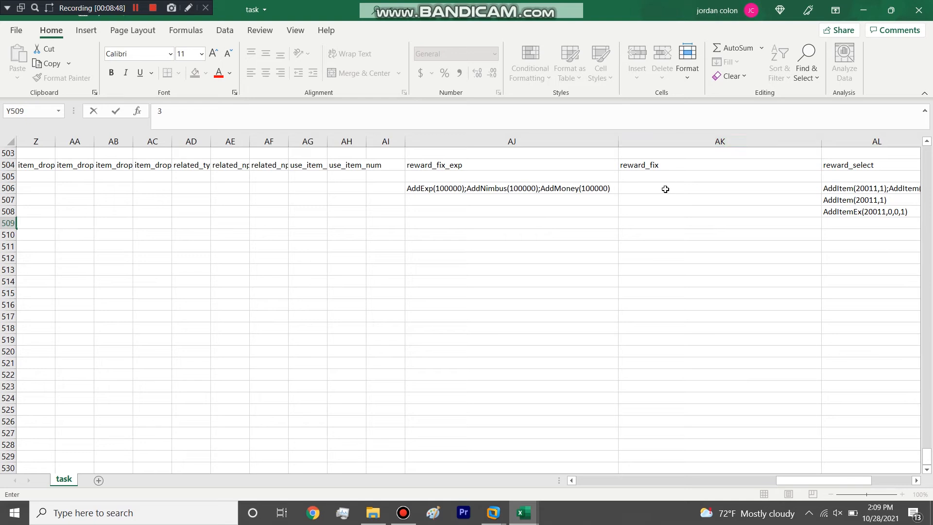
{"action": "left_click", "coordinate": [642, 223]}
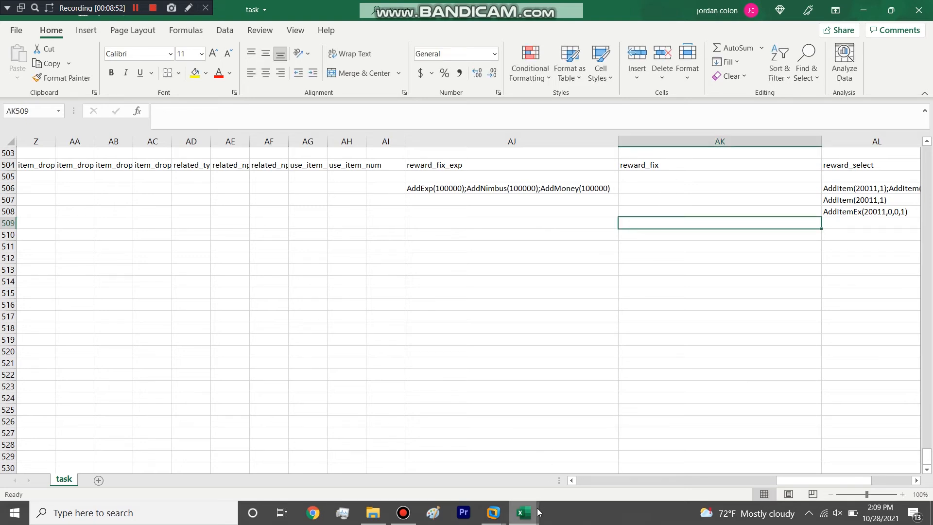
Step: Examine the final argument of task 2002's AddItemEx entry in reward_select
{"action": "left_click_drag", "start_coordinate": [821, 482], "coordinate": [829, 482]}
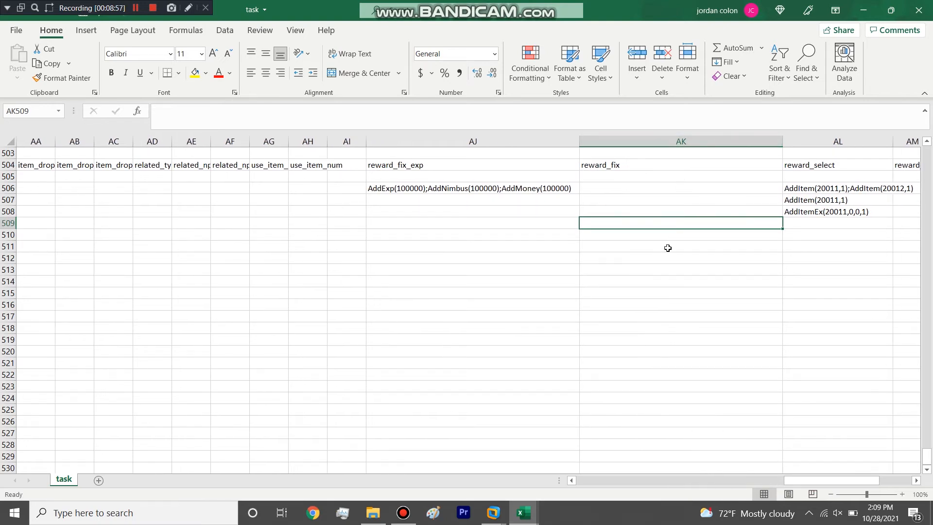
{"action": "left_click", "coordinate": [826, 211]}
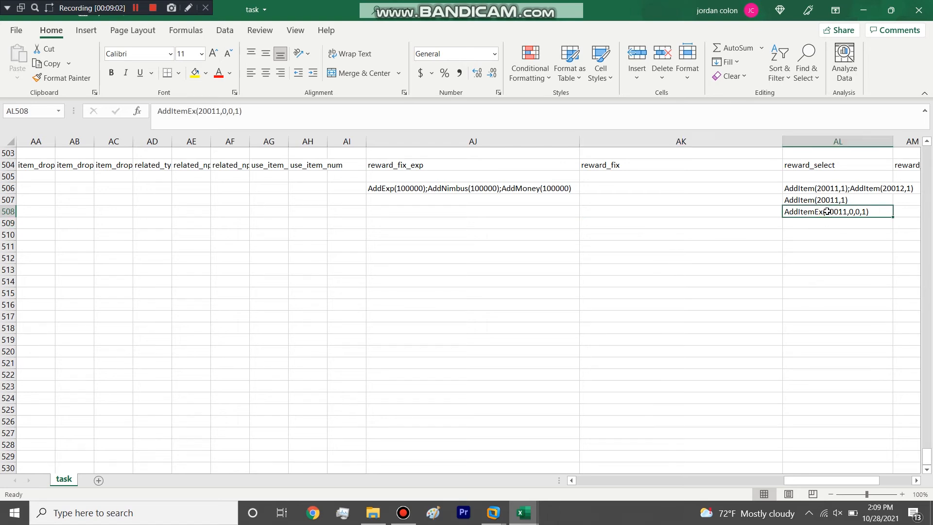
{"action": "double_click", "coordinate": [863, 212]}
{"action": "double_click", "coordinate": [863, 213]}
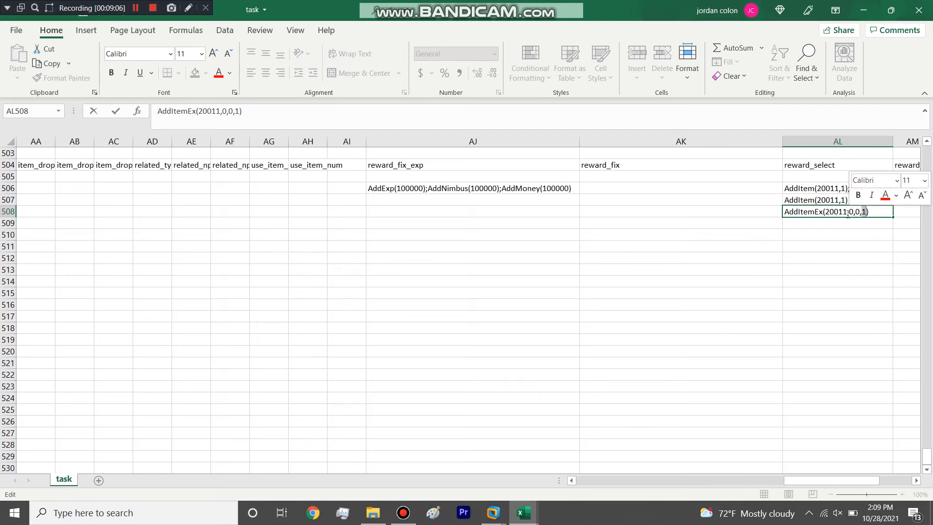
{"action": "left_click", "coordinate": [824, 225]}
{"action": "left_click", "coordinate": [851, 212]}
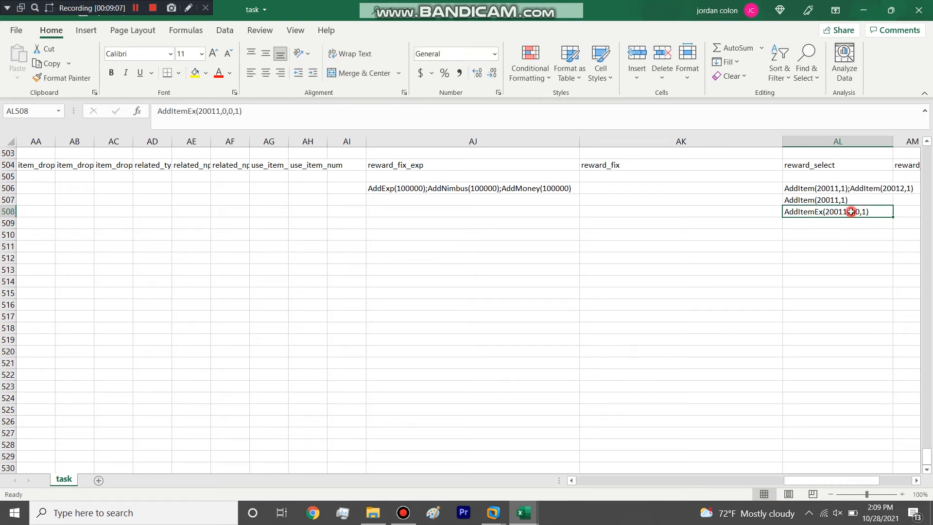
{"action": "key", "text": "ctrl+c"}
{"action": "left_click", "coordinate": [735, 211]}
{"action": "double_click", "coordinate": [734, 212]}
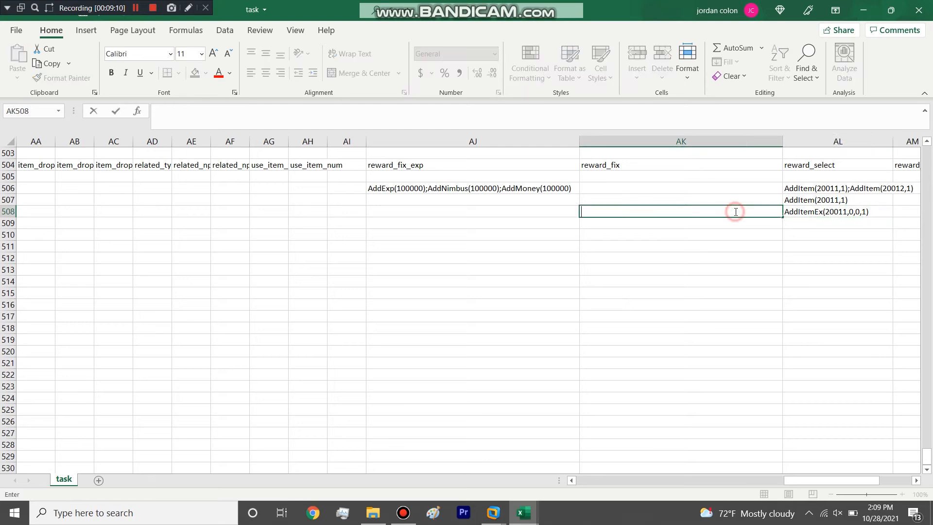
{"action": "left_click", "coordinate": [716, 233]}
{"action": "left_click", "coordinate": [717, 211]}
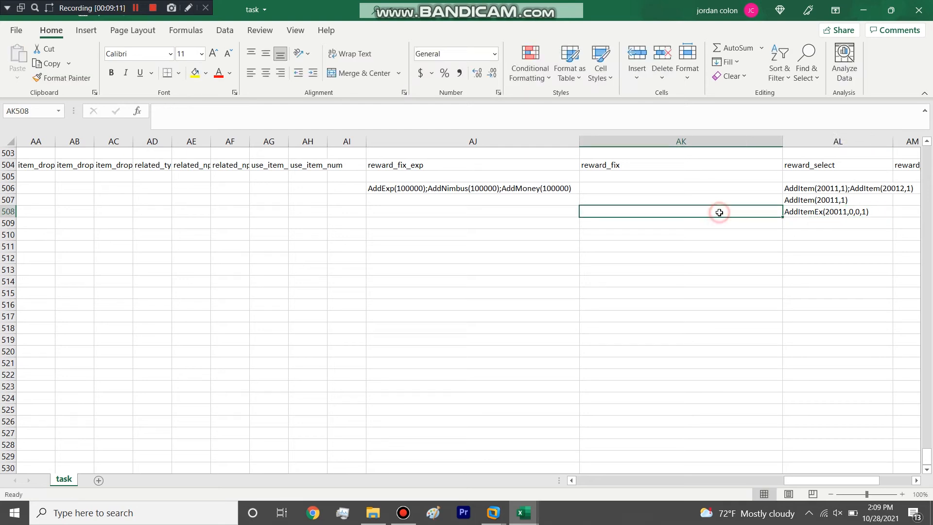
Step: Copy task 2002's reward_select entry AddItemEx(20011,0,0,1) into its reward_fix cell
{"action": "left_click", "coordinate": [808, 212]}
{"action": "key", "text": "ctrl+c"}
{"action": "left_click", "coordinate": [750, 211]}
{"action": "key", "text": "ctrl+v"}
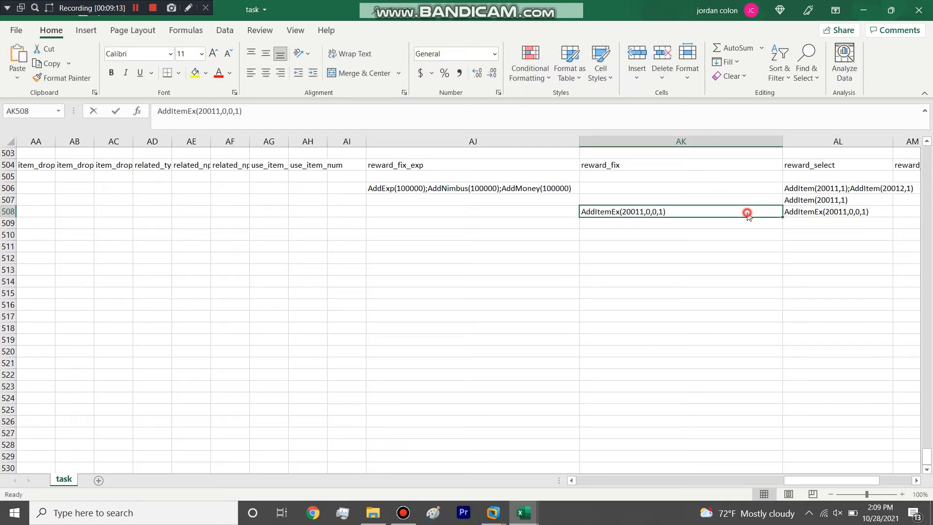
Step: Extend task 2002's reward_fix cell to five consecutive AddItemEx(20011,0,0,1); entries
{"action": "double_click", "coordinate": [747, 212]}
{"action": "double_click", "coordinate": [747, 212]}
{"action": "key", "text": "ctrl+c"}
{"action": "left_click", "coordinate": [699, 210]}
{"action": "key", "text": "ctrl+v"}
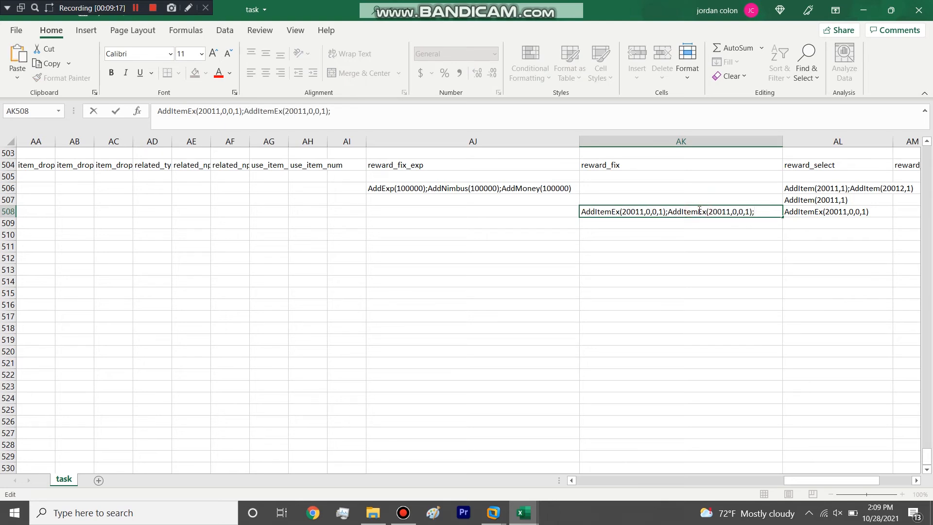
{"action": "key", "text": "ctrl+v"}
{"action": "key", "text": "ctrl+v"}
{"action": "key", "text": "ctrl+v"}
{"action": "left_click", "coordinate": [699, 280]}
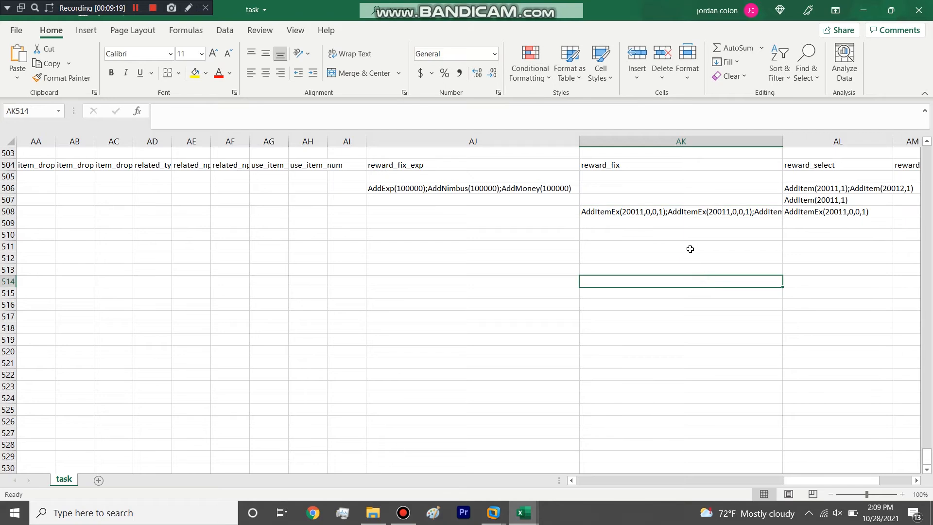
{"action": "left_click", "coordinate": [672, 210]}
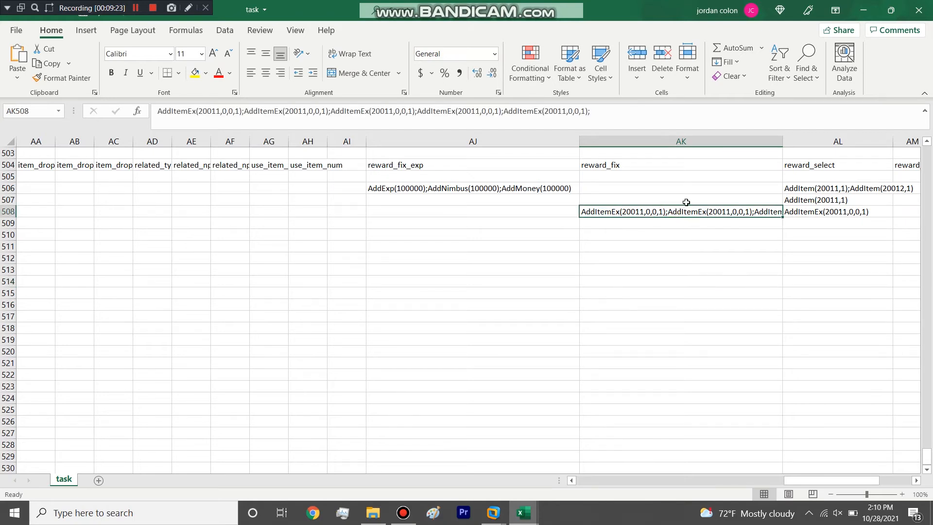
Step: Try a quantity of 10 in task 2001's reward_select AddItem entry for item 20011, and undo the change
{"action": "left_click", "coordinate": [829, 202]}
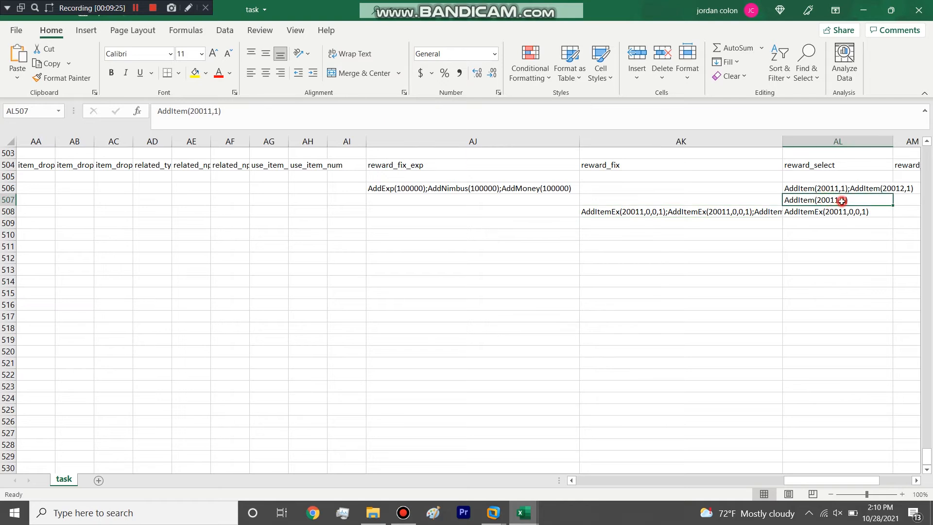
{"action": "double_click", "coordinate": [844, 199]}
{"action": "type", "text": "0"}
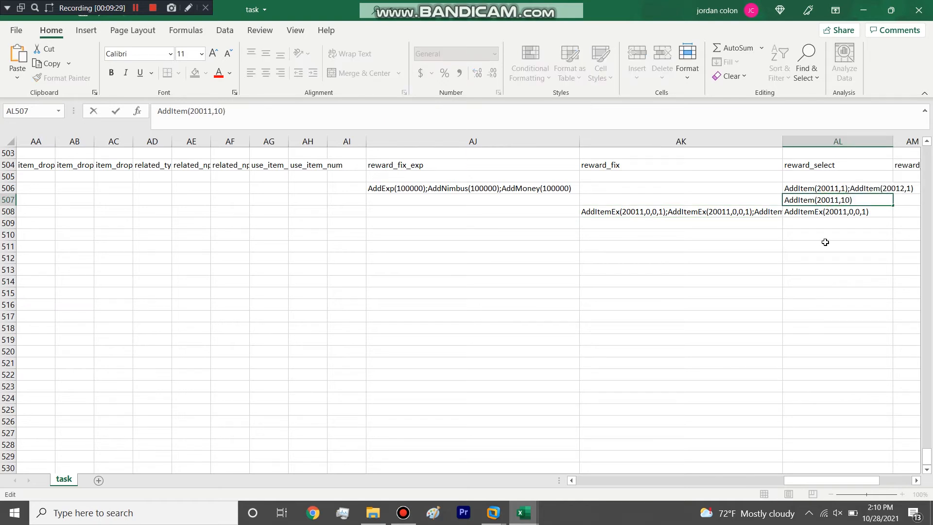
{"action": "left_click", "coordinate": [372, 278]}
{"action": "double_click", "coordinate": [300, 10]}
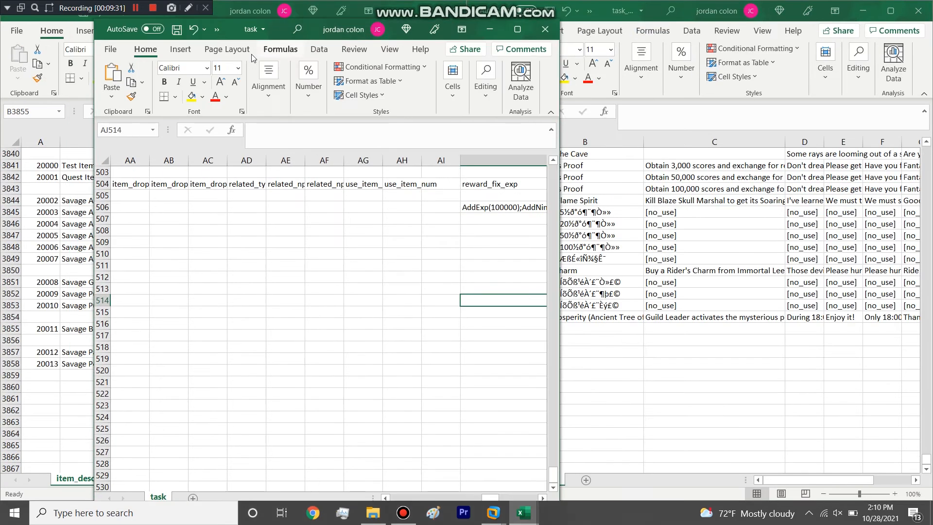
{"action": "left_click", "coordinate": [195, 29]}
{"action": "left_click", "coordinate": [519, 30]}
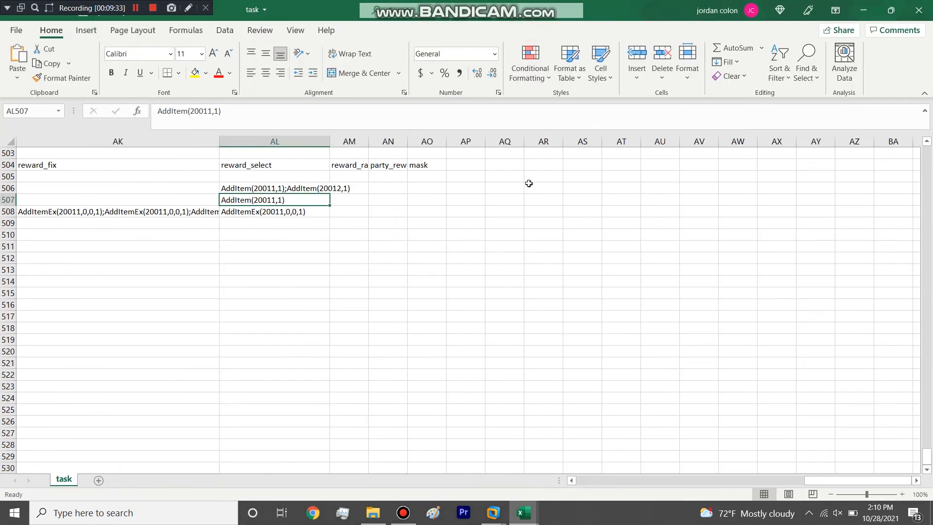
Step: Try a quantity of 10 for item 20011 in task 2000's reward_select entry, and restore it to 1
{"action": "left_click_drag", "start_coordinate": [816, 480], "coordinate": [790, 479]}
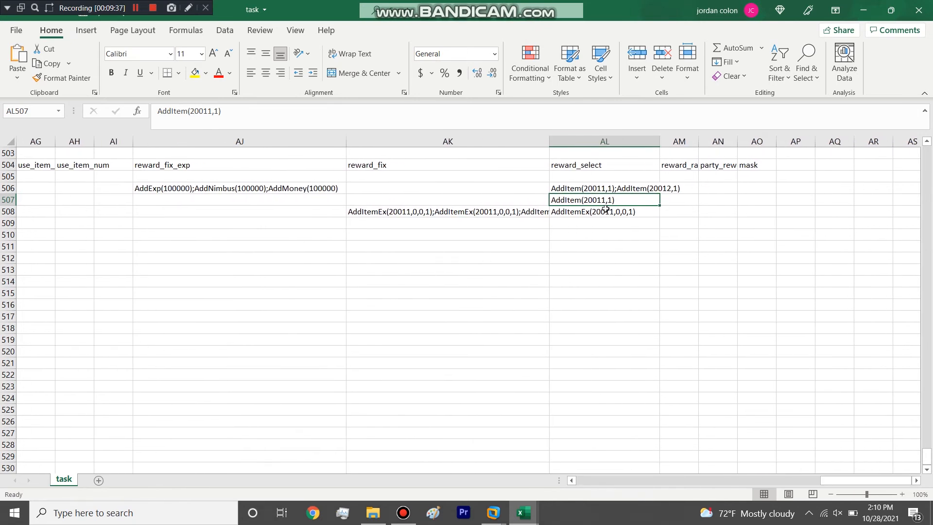
{"action": "double_click", "coordinate": [608, 188]}
{"action": "double_click", "coordinate": [608, 188]}
{"action": "type", "text": "10"}
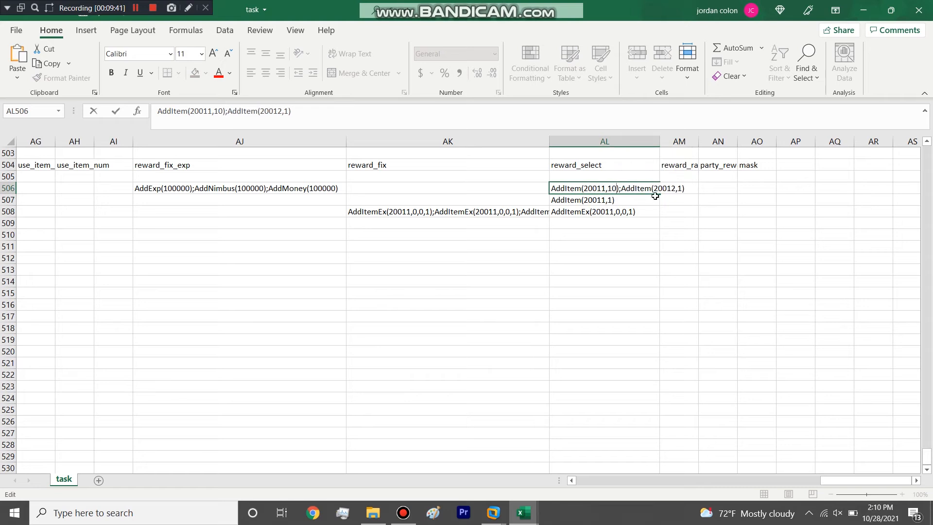
{"action": "key", "text": "BackSpace"}
{"action": "left_click", "coordinate": [608, 244]}
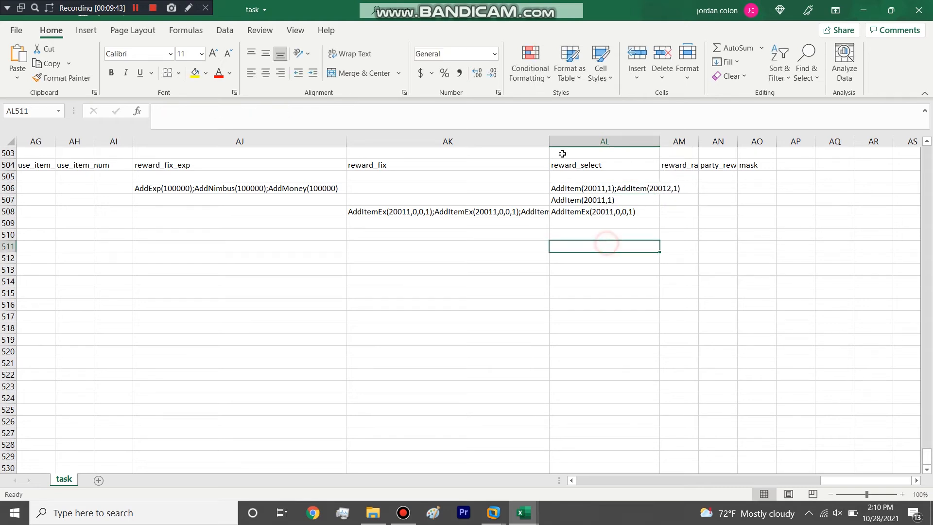
Step: Widen the reward_fix column and examine the chained AddItemEx entries in task 2002's reward_fix cell
{"action": "left_click_drag", "start_coordinate": [552, 141], "coordinate": [668, 143]}
{"action": "left_click", "coordinate": [525, 211]}
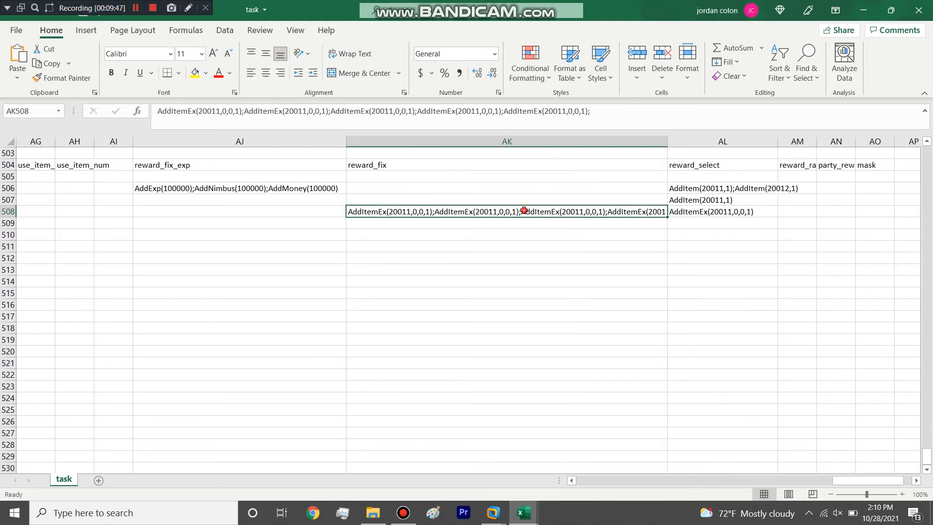
{"action": "left_click", "coordinate": [620, 114]}
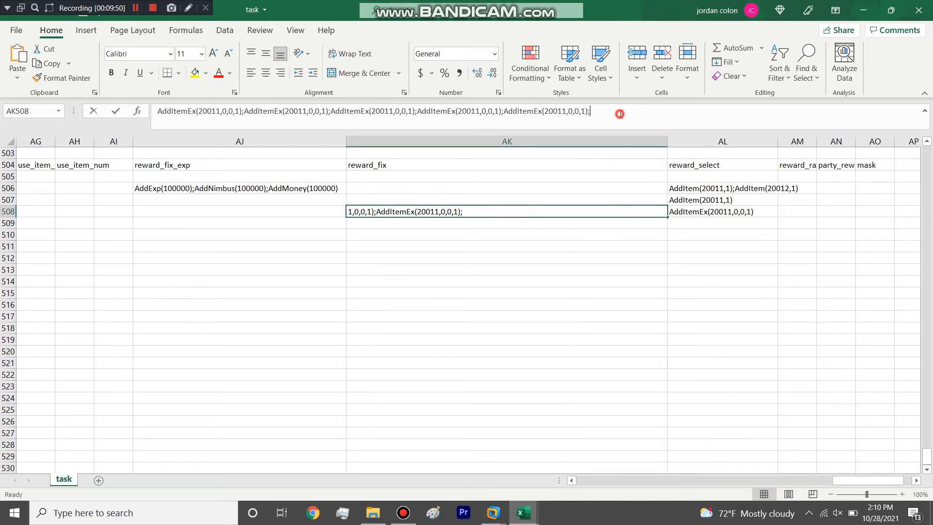
{"action": "left_click_drag", "start_coordinate": [375, 116], "coordinate": [145, 129]}
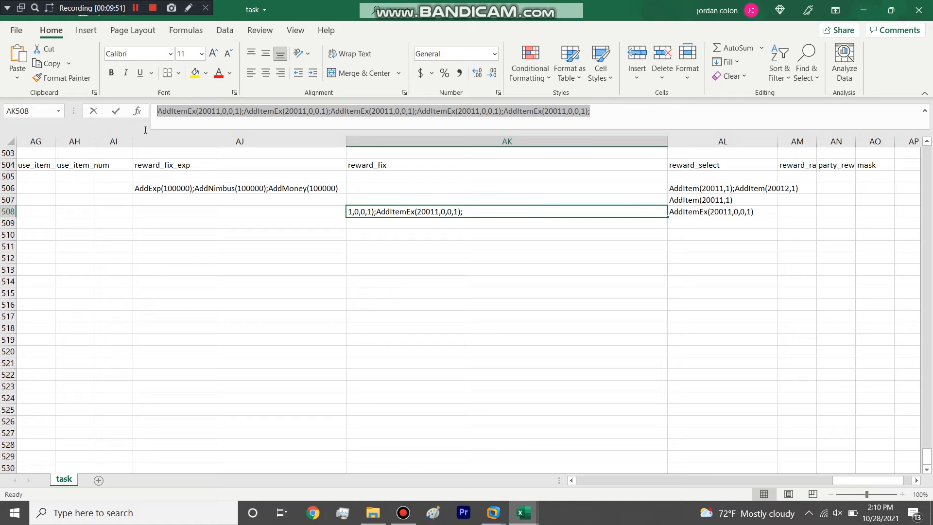
{"action": "left_click", "coordinate": [220, 111]}
{"action": "left_click", "coordinate": [280, 111]}
{"action": "left_click", "coordinate": [368, 114]}
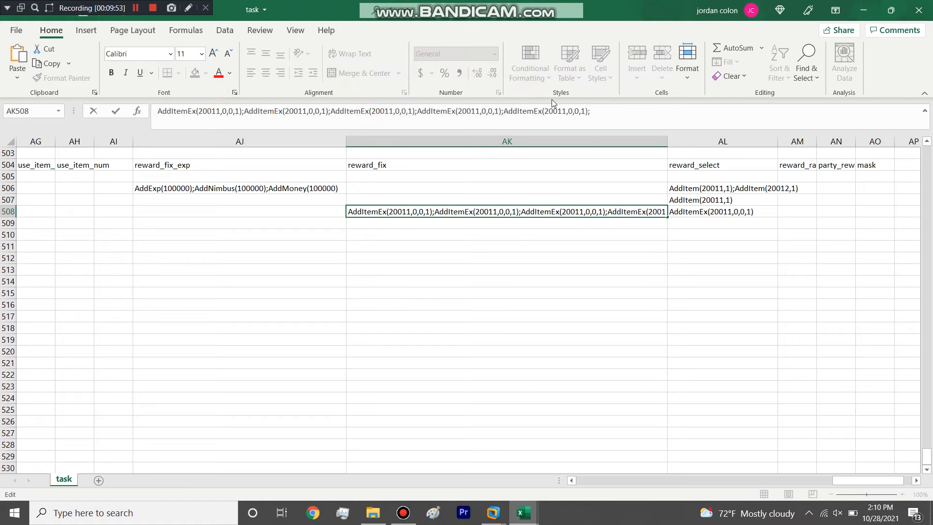
{"action": "left_click", "coordinate": [508, 236]}
{"action": "left_click", "coordinate": [453, 197]}
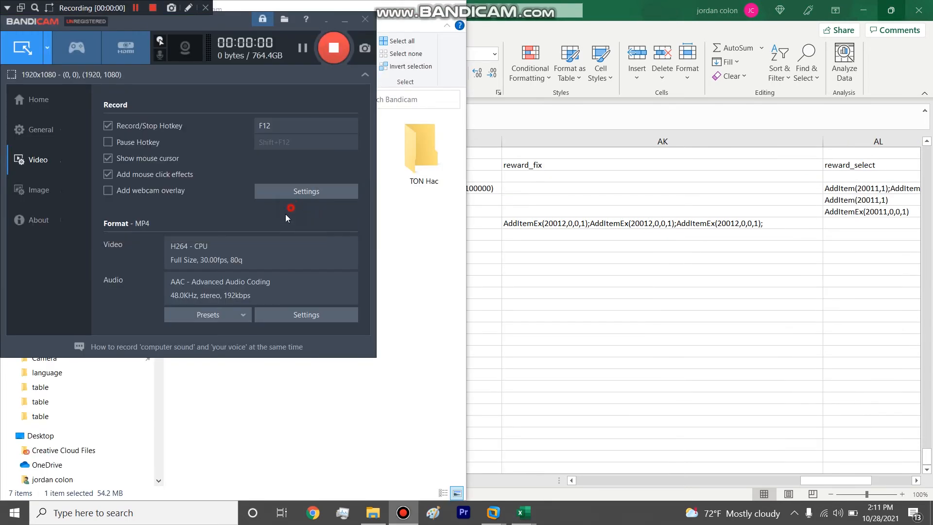
Step: Try copying task 2001's reward_select entry AddItem(20011,1) into its reward_fix cell, and clear the copy again
{"action": "left_click", "coordinate": [644, 230]}
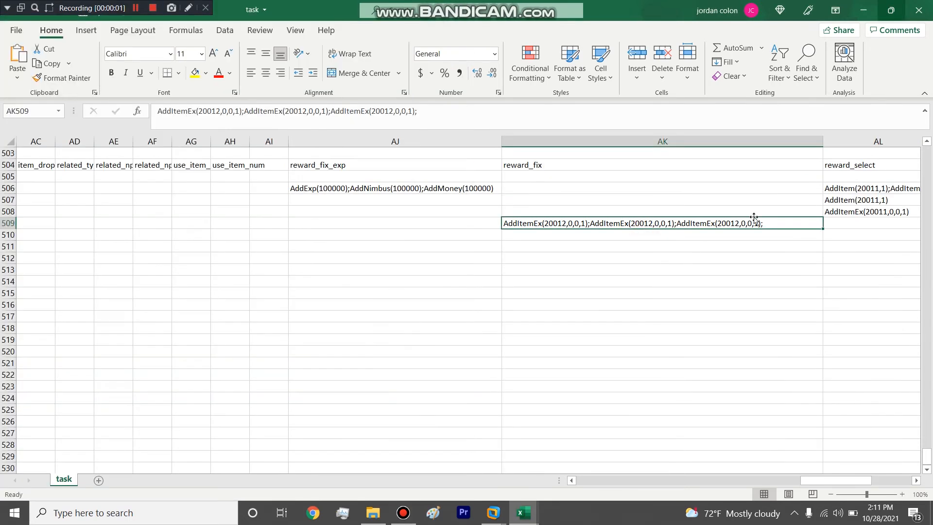
{"action": "left_click", "coordinate": [867, 211]}
{"action": "left_click", "coordinate": [864, 200]}
{"action": "key", "text": "ctrl+c"}
{"action": "left_click", "coordinate": [705, 204]}
{"action": "key", "text": "ctrl+v"}
{"action": "key", "text": "Down"}
{"action": "double_click", "coordinate": [557, 197]}
{"action": "left_click_drag", "start_coordinate": [559, 198], "coordinate": [562, 207]}
{"action": "left_click", "coordinate": [562, 206]}
{"action": "left_click", "coordinate": [564, 211]}
{"action": "left_click", "coordinate": [581, 199]}
{"action": "key", "text": "Delete"}
{"action": "left_click", "coordinate": [592, 224]}
{"action": "left_click", "coordinate": [854, 199]}
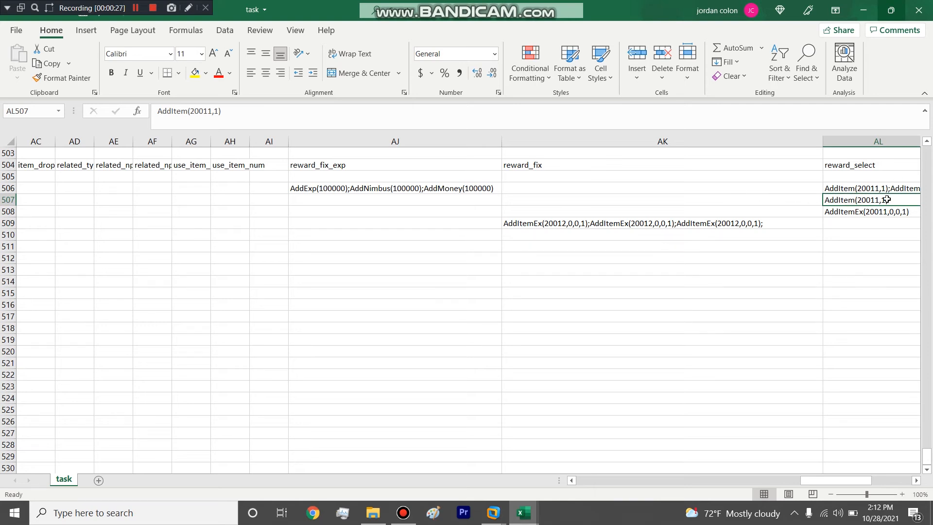
Step: Review the custom quest rows for tasks 2000 to 2004 across all columns, from ID to the rewards
{"action": "left_click_drag", "start_coordinate": [822, 480], "coordinate": [754, 478]}
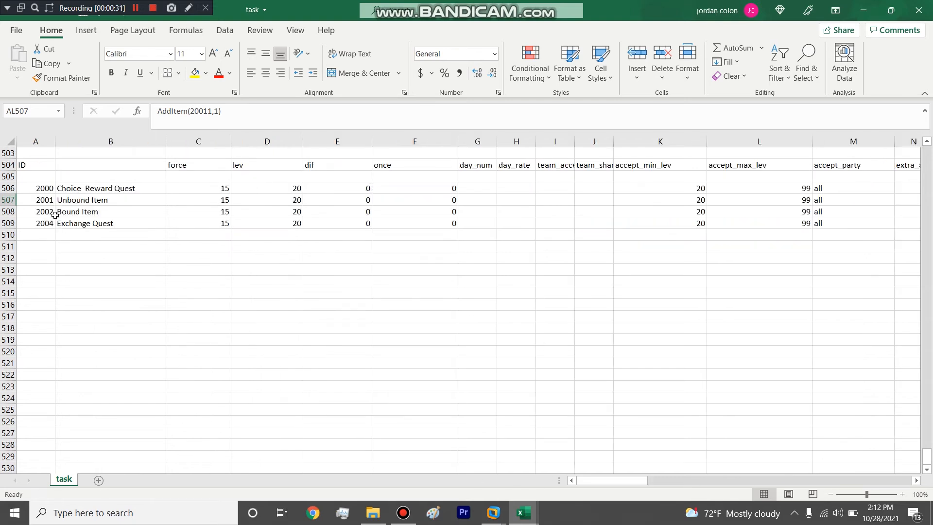
{"action": "left_click", "coordinate": [9, 188]}
{"action": "left_click_drag", "start_coordinate": [629, 479], "coordinate": [879, 449]}
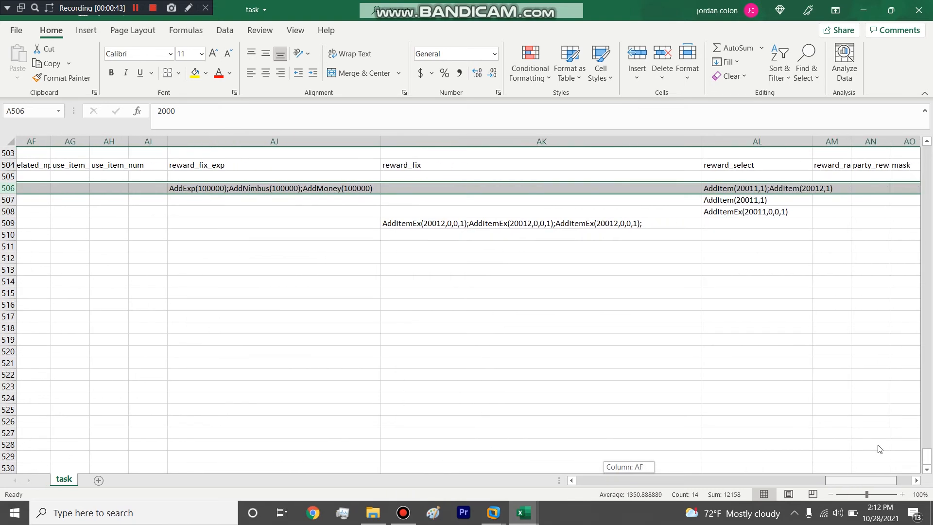
{"action": "left_click_drag", "start_coordinate": [879, 449], "coordinate": [366, 430]}
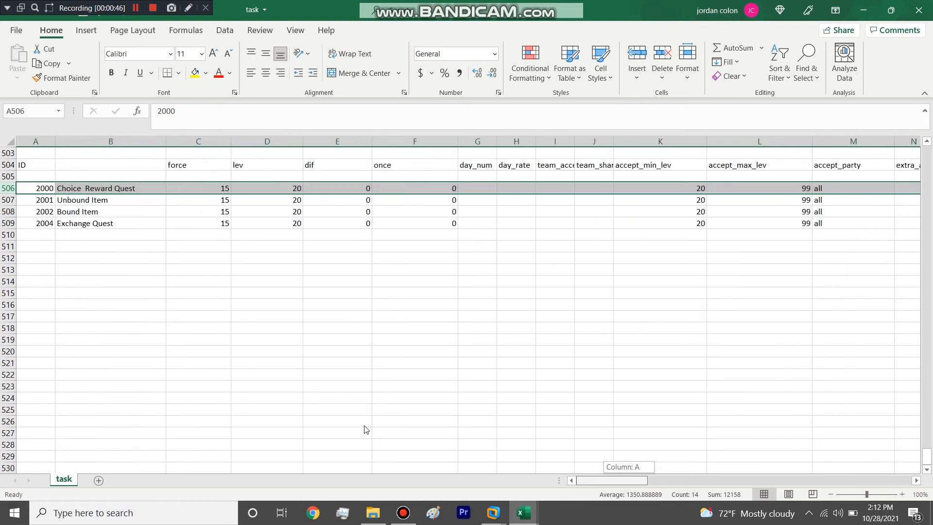
{"action": "left_click", "coordinate": [8, 199]}
{"action": "left_click_drag", "start_coordinate": [619, 485], "coordinate": [339, 440]}
{"action": "left_click_drag", "start_coordinate": [575, 448], "coordinate": [311, 440]}
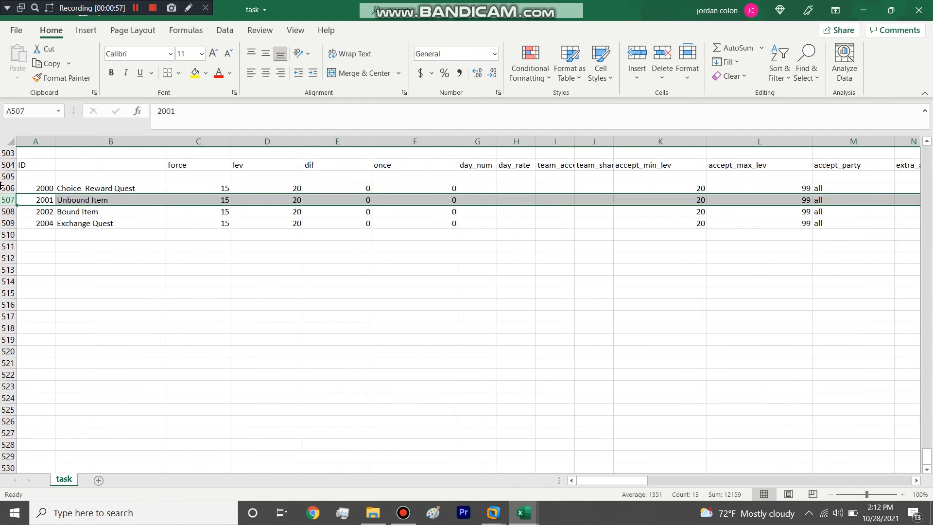
{"action": "left_click", "coordinate": [8, 223]}
{"action": "left_click_drag", "start_coordinate": [627, 481], "coordinate": [401, 435]}
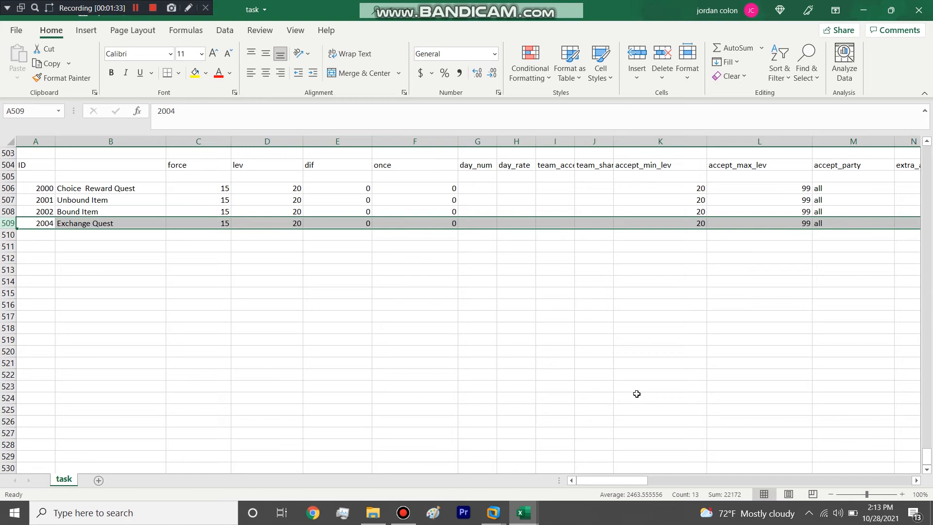
{"action": "left_click", "coordinate": [244, 232]}
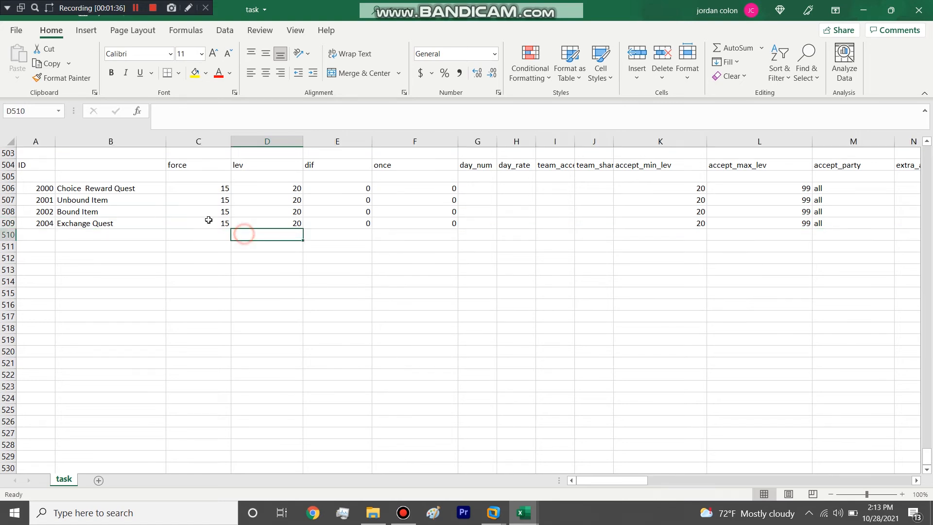
{"action": "left_click", "coordinate": [208, 220]}
{"action": "left_click_drag", "start_coordinate": [8, 188], "coordinate": [13, 220]}
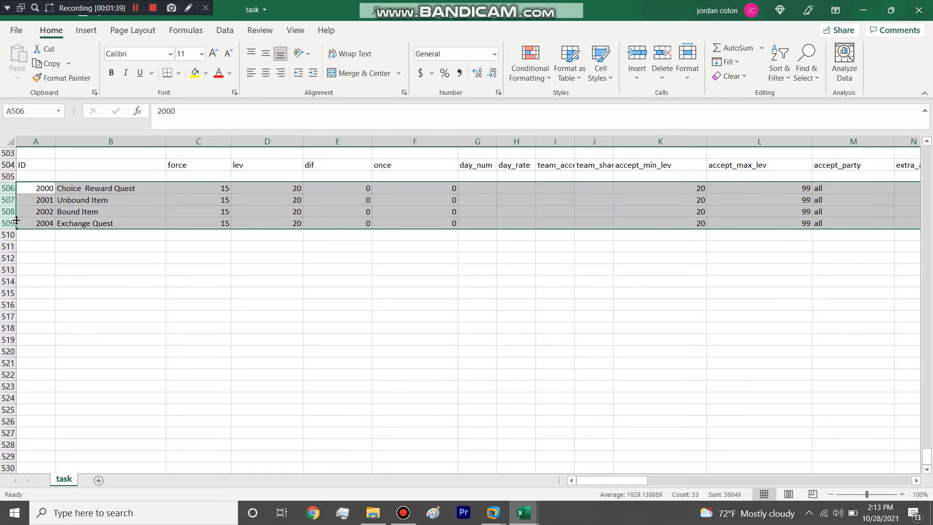
{"action": "left_click", "coordinate": [401, 235]}
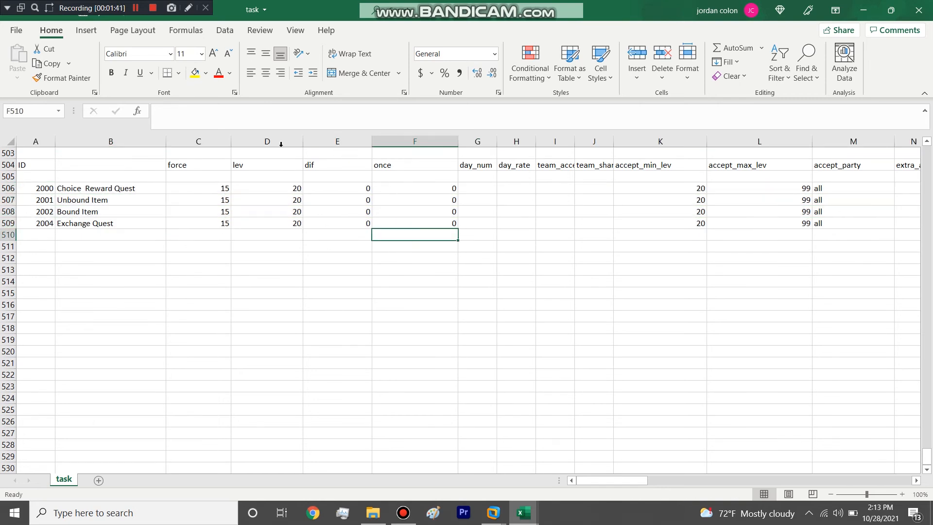
Step: Examine the once column and its values for the four custom quests
{"action": "left_click", "coordinate": [388, 141]}
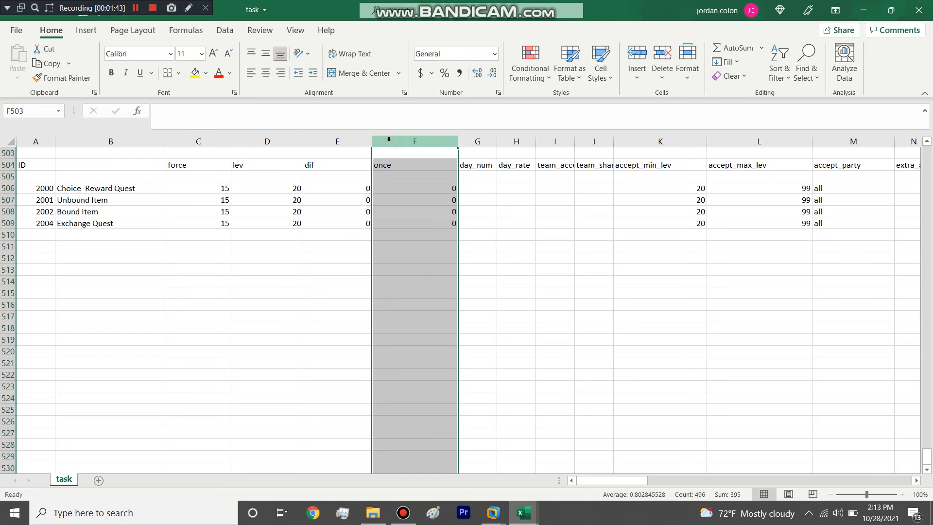
{"action": "left_click", "coordinate": [272, 141]}
{"action": "left_click", "coordinate": [407, 141]}
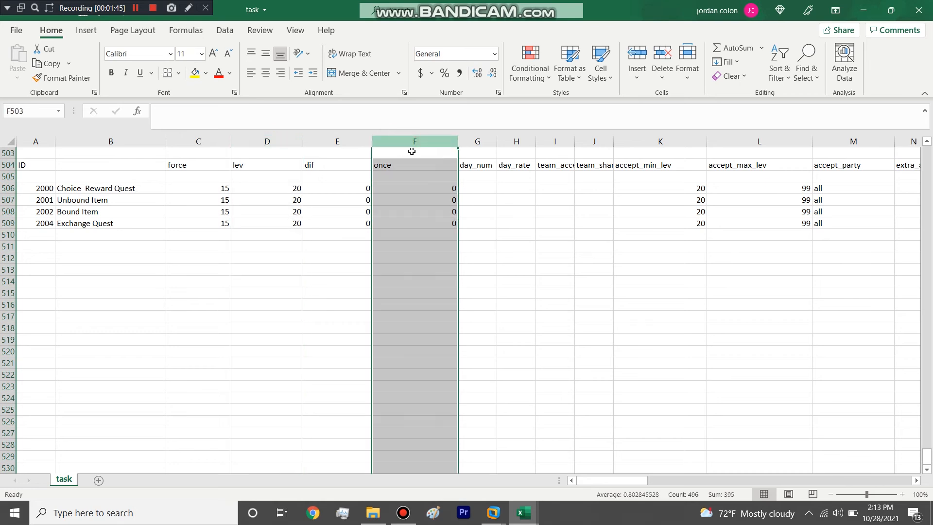
{"action": "left_click", "coordinate": [420, 201]}
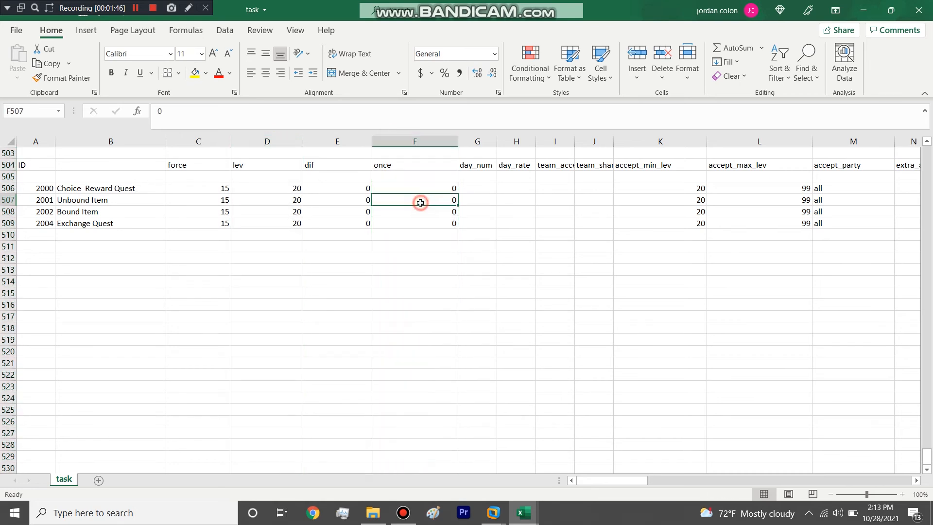
{"action": "left_click", "coordinate": [412, 142]}
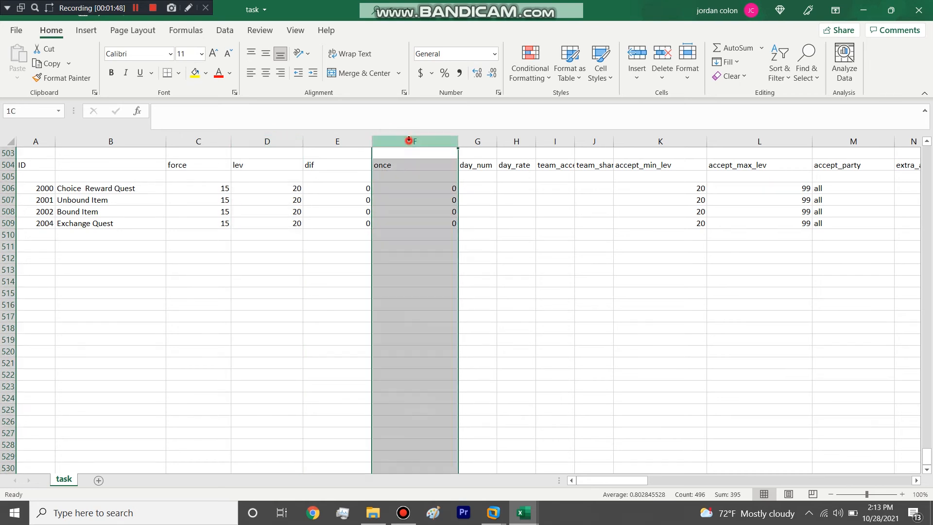
{"action": "left_click", "coordinate": [429, 187]}
{"action": "double_click", "coordinate": [442, 189]}
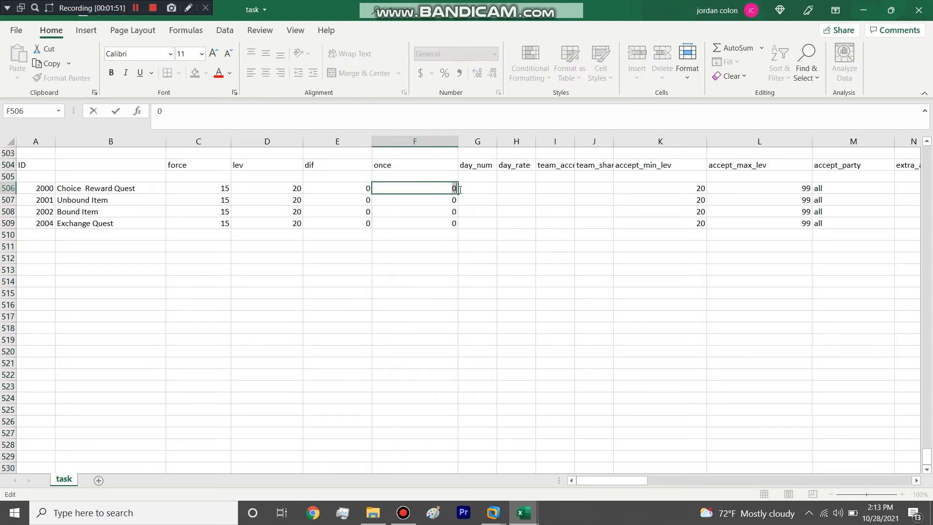
{"action": "left_click", "coordinate": [440, 211]}
{"action": "left_click", "coordinate": [452, 189]}
{"action": "double_click", "coordinate": [448, 188]}
{"action": "left_click", "coordinate": [416, 234]}
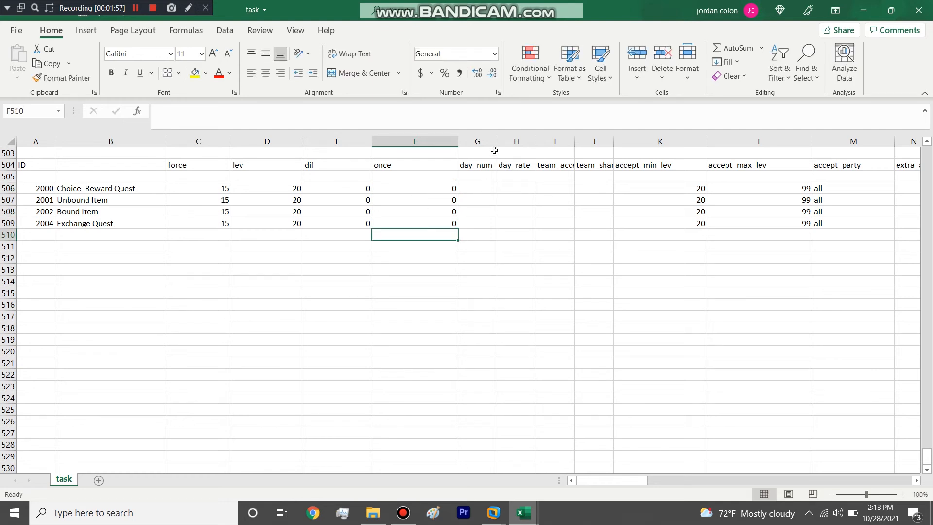
Step: Widen the day_num and day_rate columns and set day_num to 3 for quests 2000, 2001, 2002 and 2004
{"action": "left_click_drag", "start_coordinate": [497, 142], "coordinate": [610, 144]}
{"action": "scroll", "coordinate": [568, 194], "scroll_direction": "up", "scroll_amount": 3}
{"action": "left_click", "coordinate": [487, 293]}
{"action": "scroll", "coordinate": [492, 288], "scroll_direction": "up", "scroll_amount": 8}
{"action": "scroll", "coordinate": [492, 289], "scroll_direction": "down", "scroll_amount": 9}
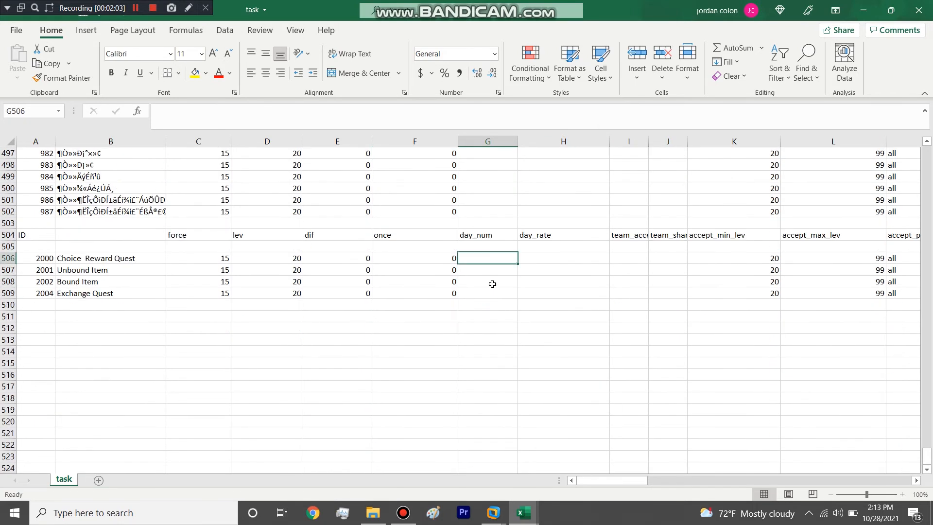
{"action": "type", "text": "3"}
{"action": "key", "text": "Return"}
{"action": "type", "text": "3"}
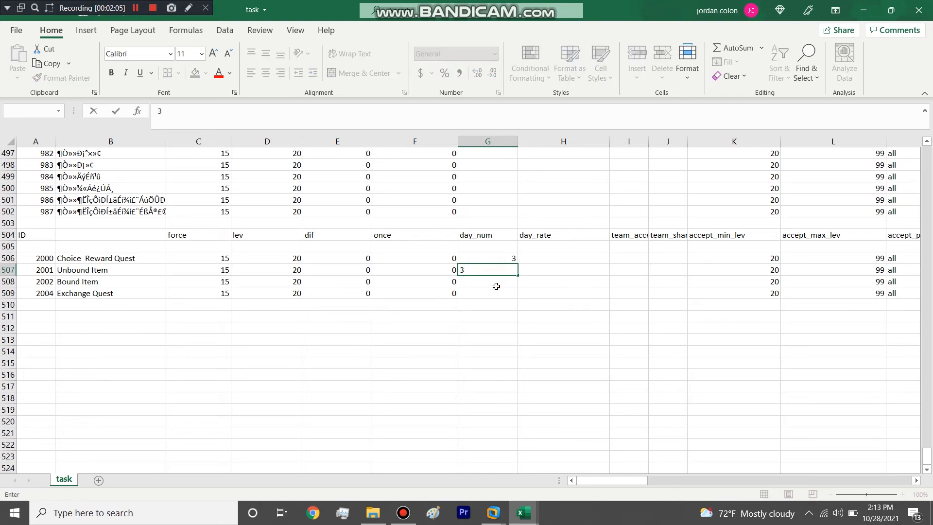
{"action": "key", "text": "Return"}
{"action": "left_click", "coordinate": [505, 294]}
{"action": "type", "text": "3"}
{"action": "left_click", "coordinate": [552, 271]}
Step: Widen the team_accept and team_shared columns and check how the existing quests above fill them
{"action": "left_click_drag", "start_coordinate": [648, 142], "coordinate": [680, 141]}
{"action": "double_click", "coordinate": [721, 141]}
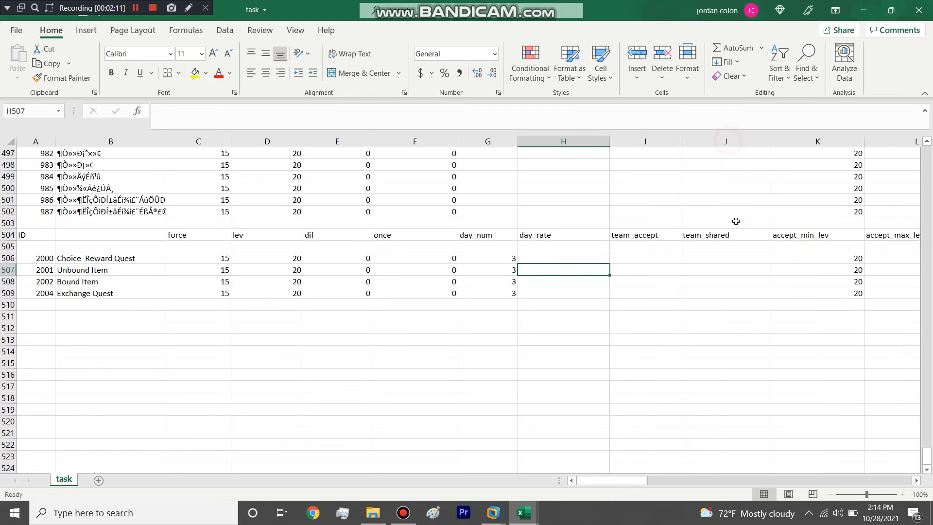
{"action": "scroll", "coordinate": [733, 217], "scroll_direction": "up", "scroll_amount": 12}
{"action": "scroll", "coordinate": [733, 216], "scroll_direction": "down", "scroll_amount": 11}
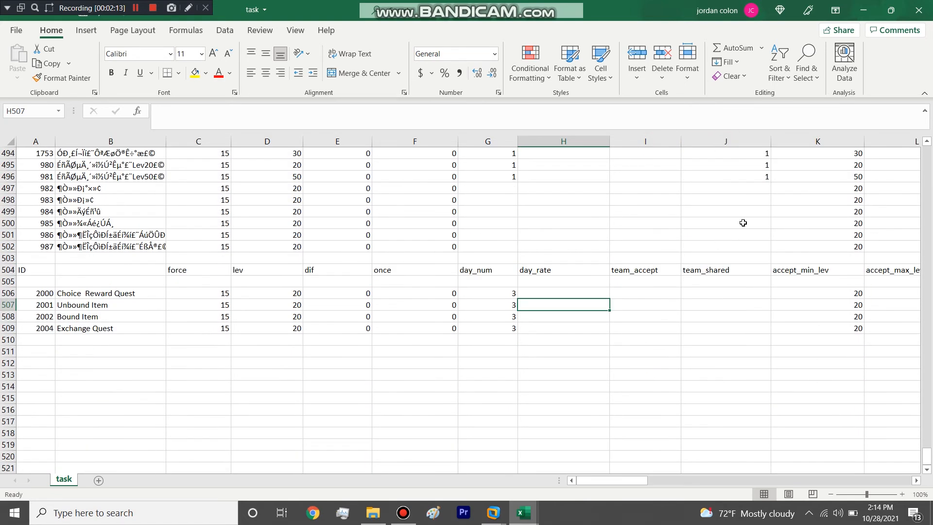
Step: Copy the team_shared value 1 from an existing quest to quests 2000, 2001, 2002 and 2004
{"action": "left_click", "coordinate": [767, 178]}
{"action": "key", "text": "ctrl+c"}
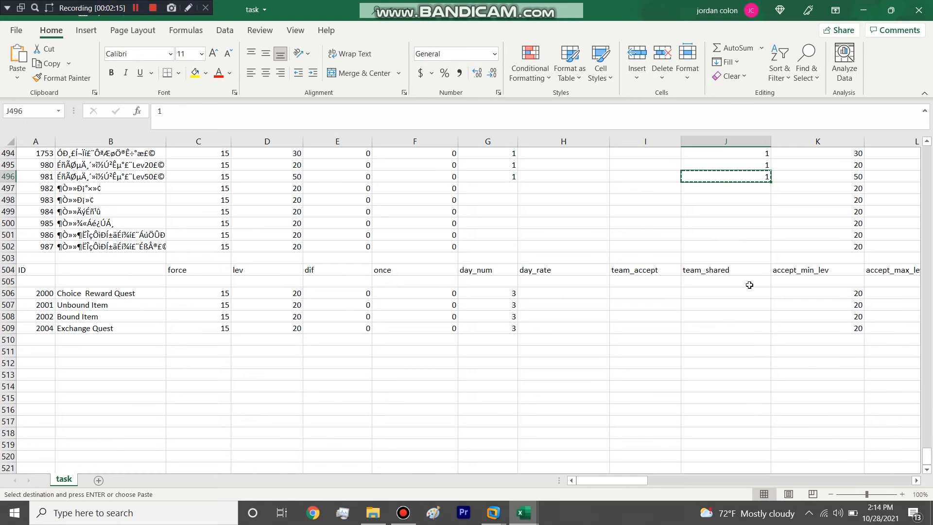
{"action": "left_click_drag", "start_coordinate": [748, 291], "coordinate": [742, 324]}
{"action": "key", "text": "ctrl+v"}
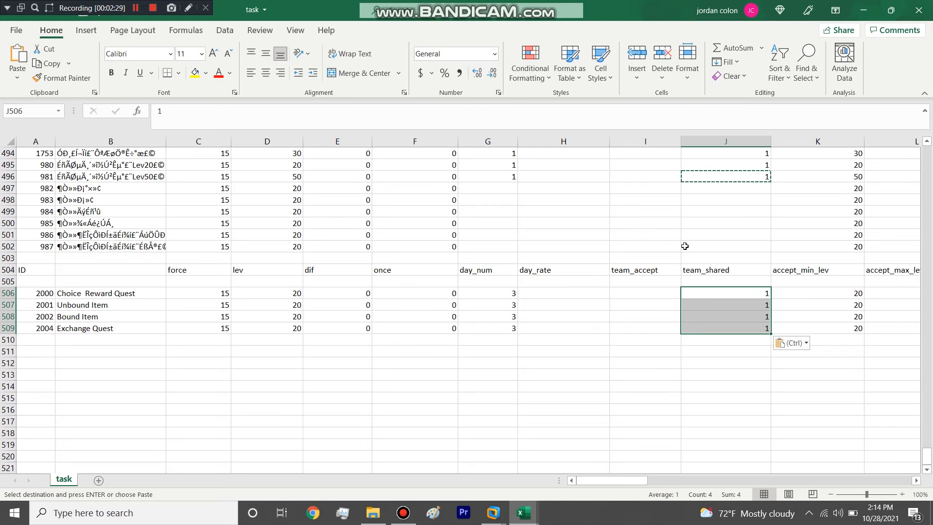
{"action": "scroll", "coordinate": [654, 271], "scroll_direction": "up", "scroll_amount": 11}
{"action": "scroll", "coordinate": [654, 271], "scroll_direction": "down", "scroll_amount": 12}
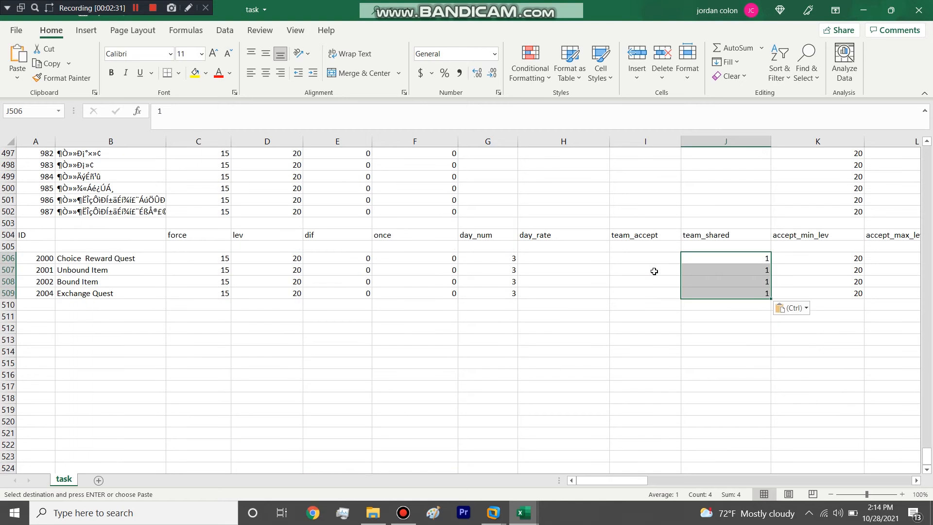
Step: Duplicate the Exchange Quest row into row 510, checking the item_desc workbook for the quest item's ID
{"action": "mouse_move", "coordinate": [633, 480]}
{"action": "left_mouse_down"}
{"action": "mouse_move", "coordinate": [713, 467]}
{"action": "mouse_move", "coordinate": [720, 478]}
{"action": "mouse_move", "coordinate": [778, 476]}
{"action": "mouse_move", "coordinate": [633, 477]}
{"action": "left_mouse_up"}
{"action": "key", "text": "ctrl+v"}
{"action": "key", "text": "ctrl+v"}
{"action": "left_click", "coordinate": [8, 293]}
{"action": "key", "text": "ctrl+c"}
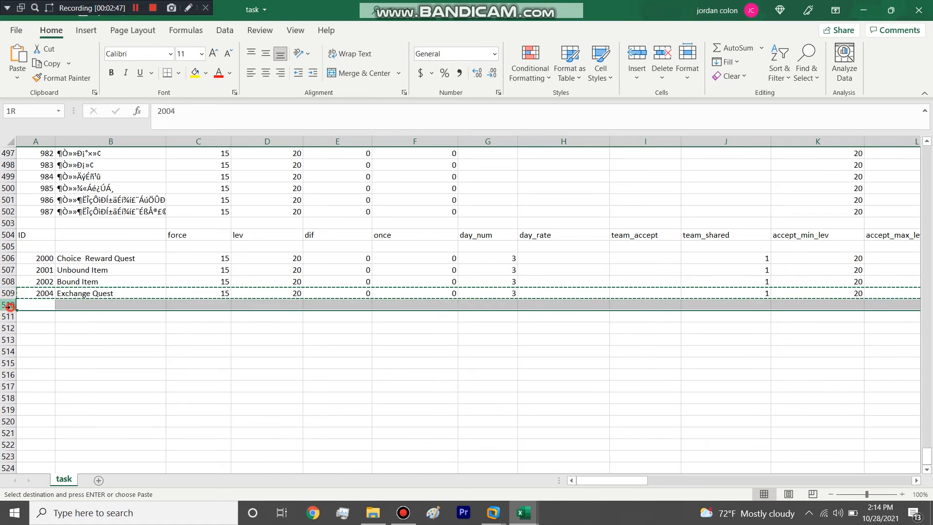
{"action": "mouse_move", "coordinate": [524, 513]}
{"action": "mouse_move", "coordinate": [578, 472]}
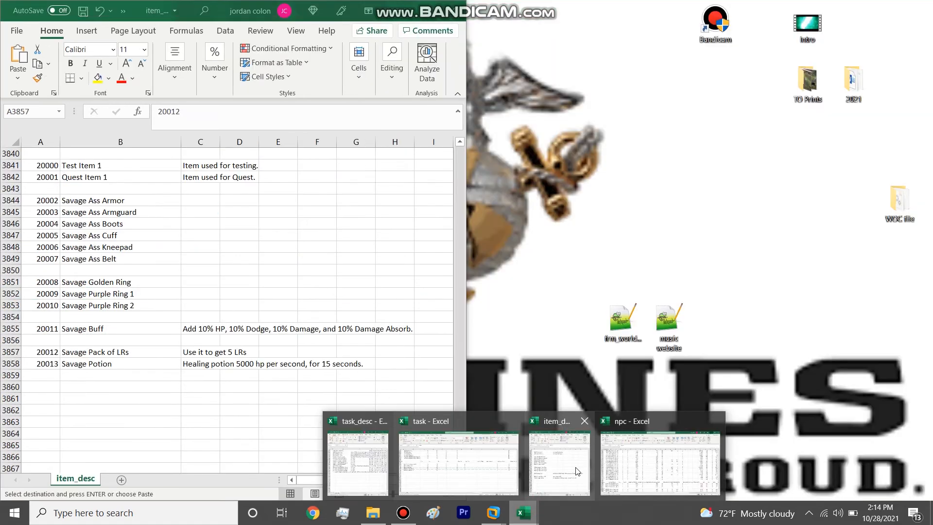
{"action": "mouse_move", "coordinate": [502, 460]}
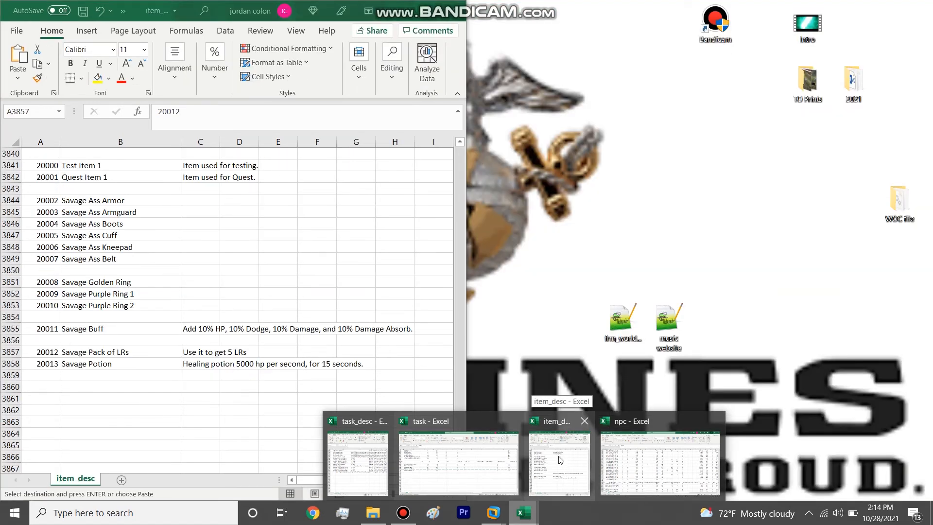
{"action": "left_click", "coordinate": [415, 287]}
{"action": "left_click_drag", "start_coordinate": [634, 480], "coordinate": [771, 470]}
{"action": "key", "text": "ctrl+v"}
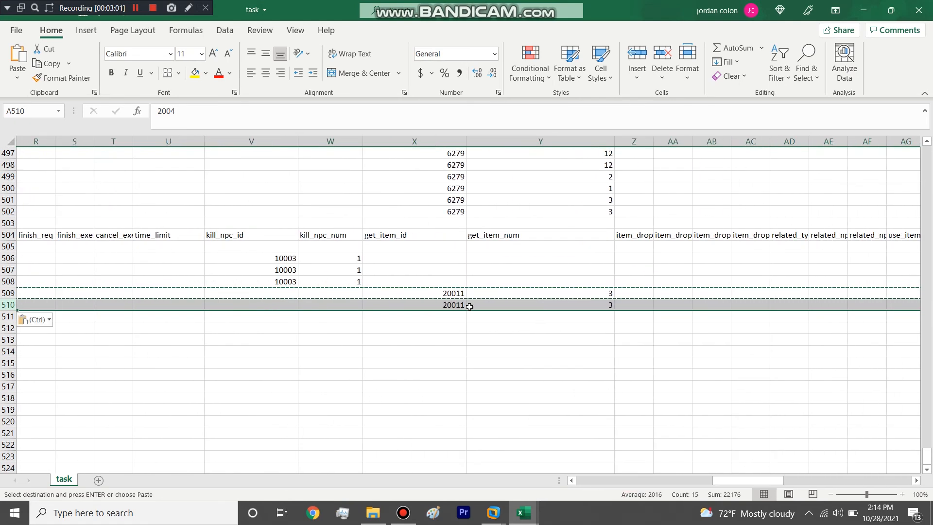
Step: Enter get_item_id 20001 and get_item_num 1 in row 511
{"action": "left_click", "coordinate": [441, 306]}
{"action": "left_click", "coordinate": [445, 319]}
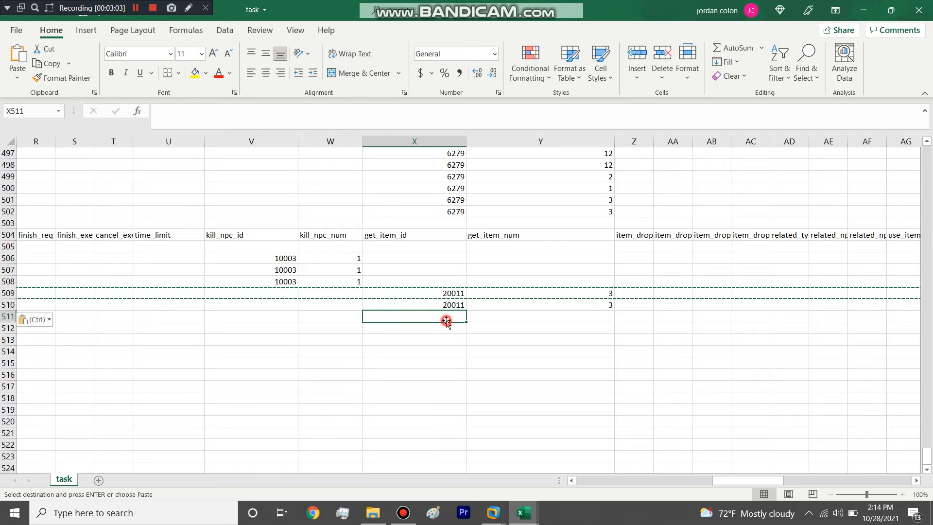
{"action": "type", "text": "20001"}
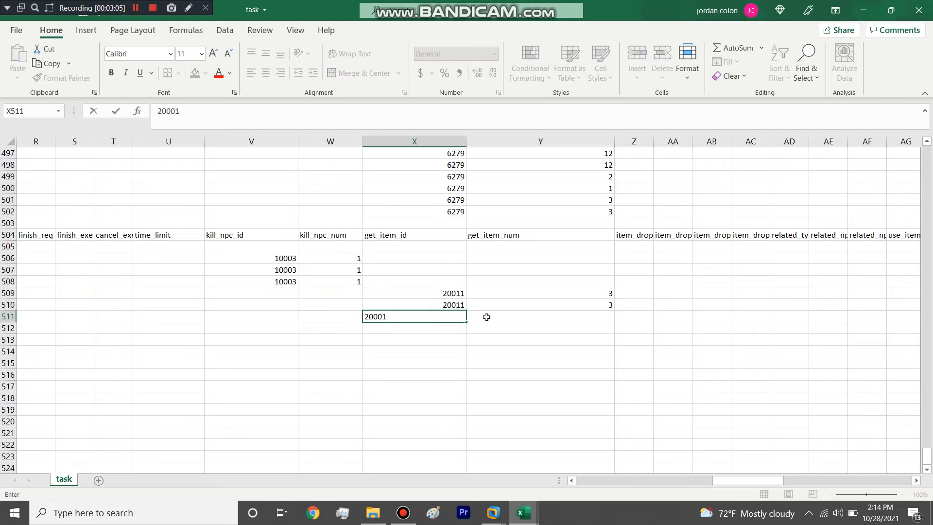
{"action": "key", "text": "Tab"}
{"action": "type", "text": "1"}
{"action": "key", "text": "Return"}
Step: Widen the item_drop_npcid, item_drop_id and item_drop_rate columns and copy item ID 20001 into item_drop_id of row 511
{"action": "left_click_drag", "start_coordinate": [692, 141], "coordinate": [868, 142]}
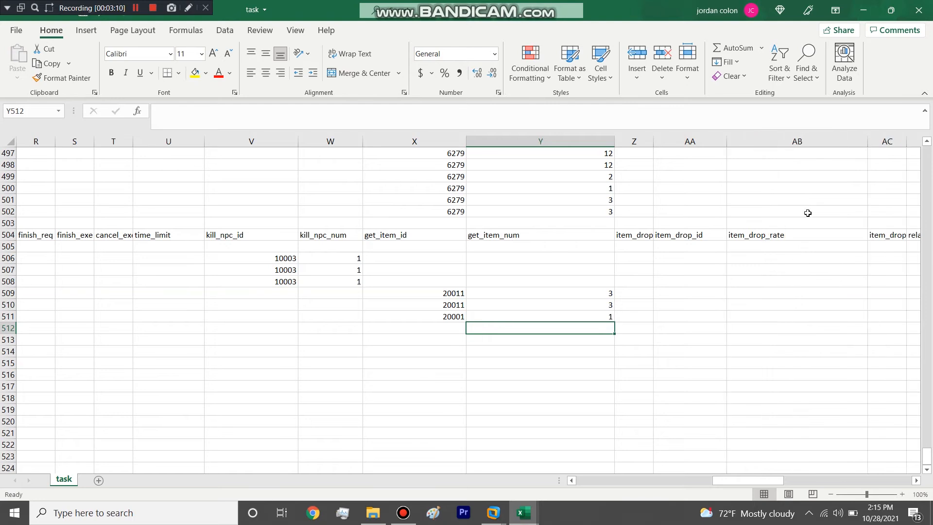
{"action": "left_click_drag", "start_coordinate": [653, 141], "coordinate": [700, 142]}
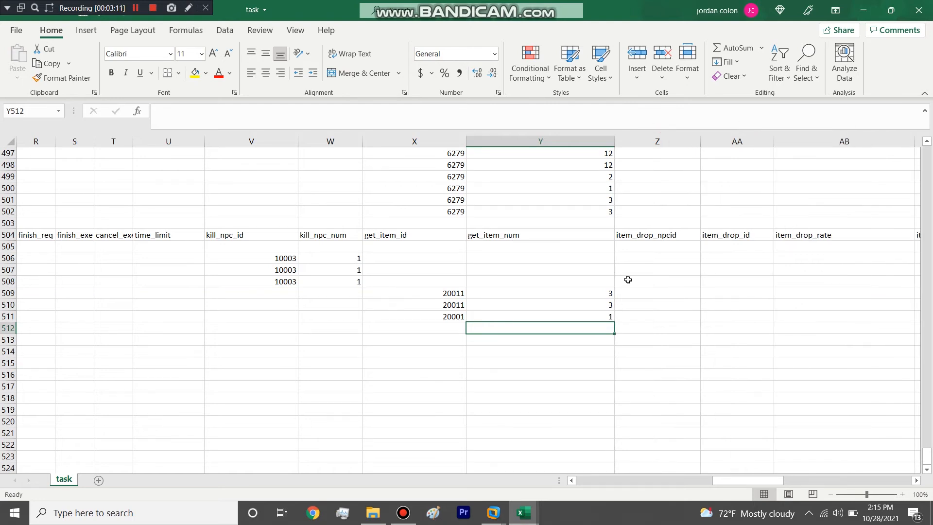
{"action": "left_click", "coordinate": [438, 316]}
{"action": "key", "text": "ctrl+c"}
{"action": "left_click", "coordinate": [714, 316]}
{"action": "key", "text": "ctrl+v"}
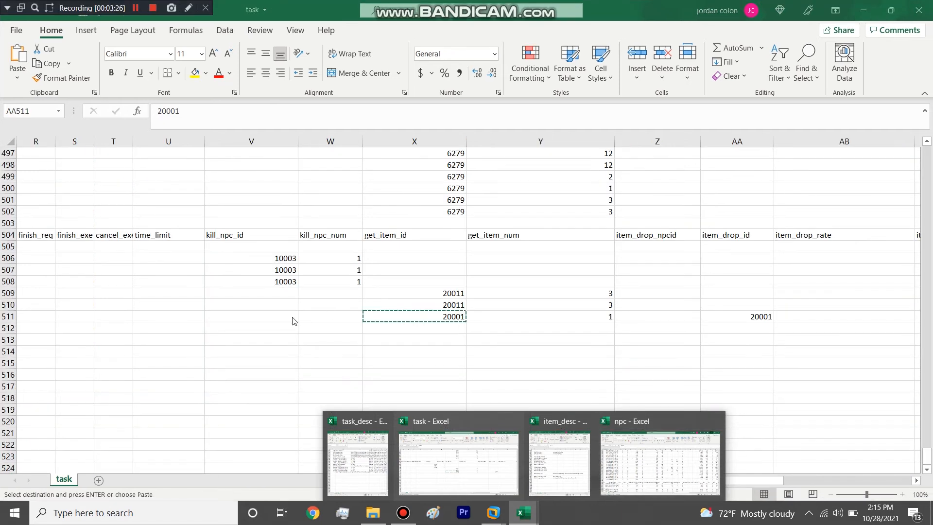
Step: Enter NPC ID 10004 as kill_npc_id in row 511 and copy it into item_drop_npcid
{"action": "double_click", "coordinate": [291, 314]}
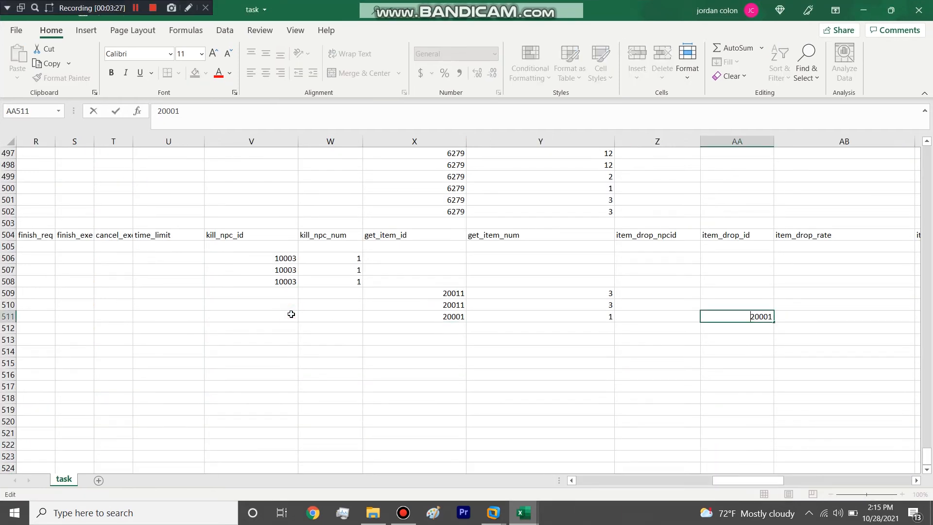
{"action": "left_click", "coordinate": [291, 315]}
{"action": "type", "text": "10004"}
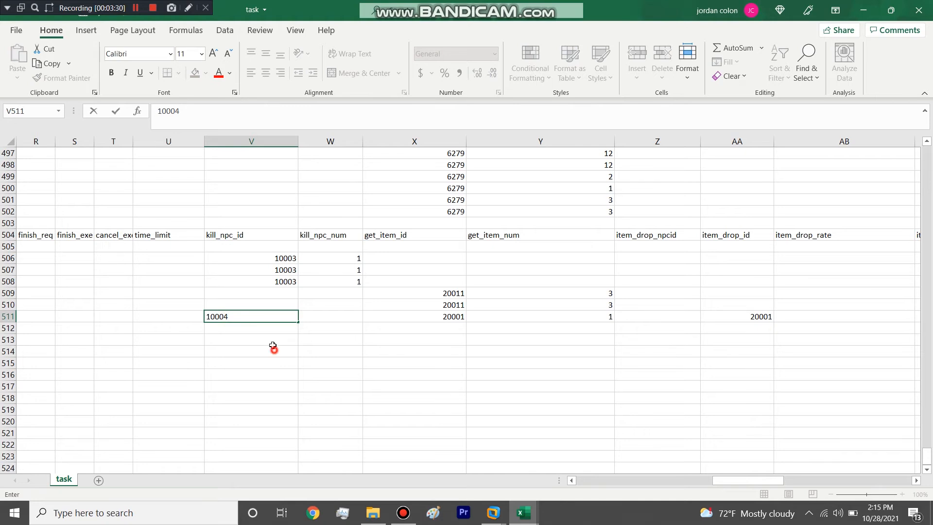
{"action": "key", "text": "Return"}
{"action": "left_click", "coordinate": [281, 315]}
{"action": "key", "text": "ctrl+c"}
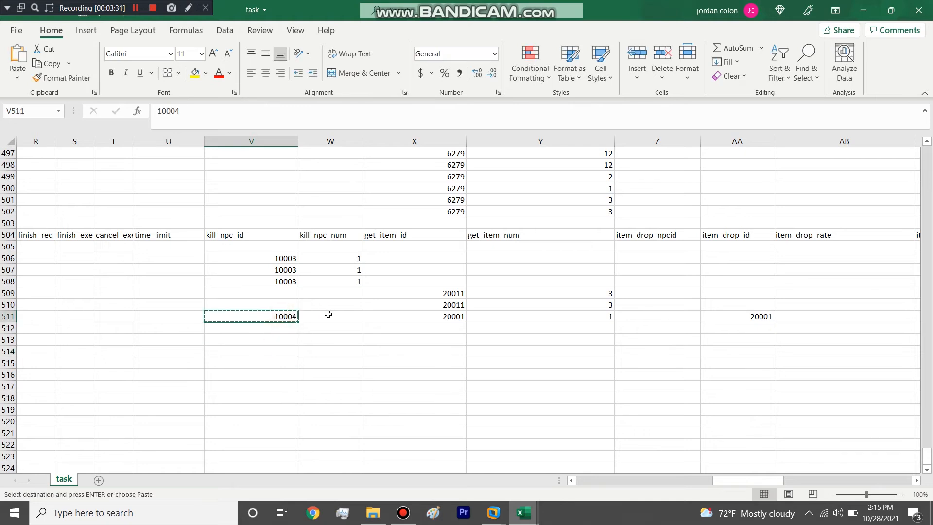
{"action": "left_click", "coordinate": [679, 317]}
{"action": "key", "text": "ctrl+v"}
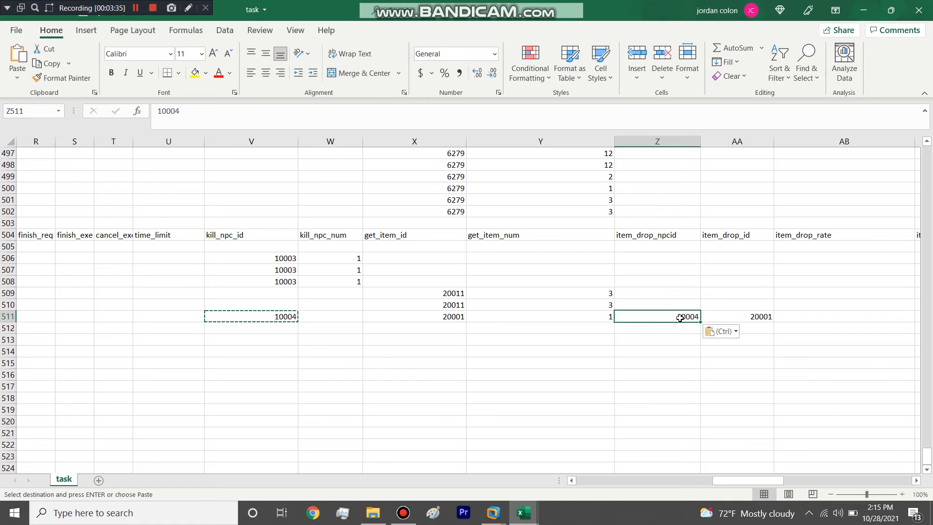
Step: Compare the drop rates of existing quests and set item_drop_rate to 0.5 in row 511
{"action": "left_click", "coordinate": [803, 315]}
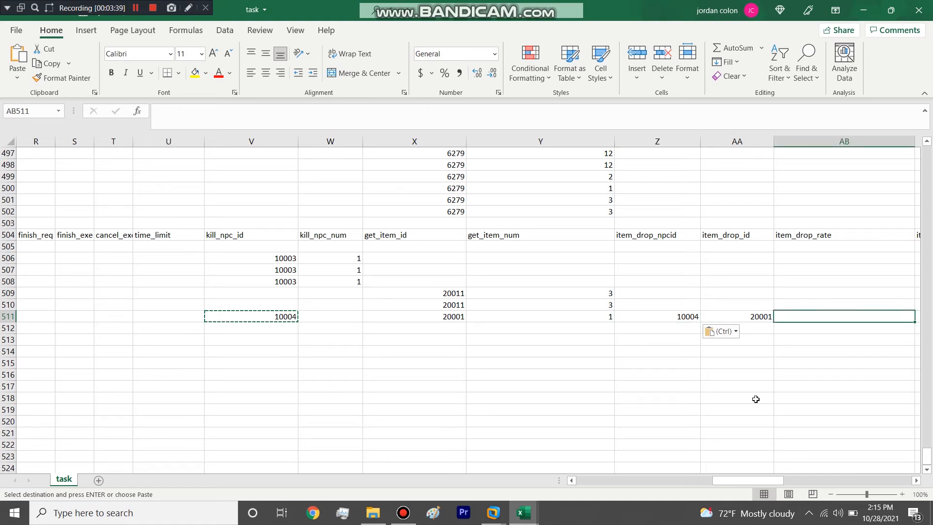
{"action": "type", "text": "50"}
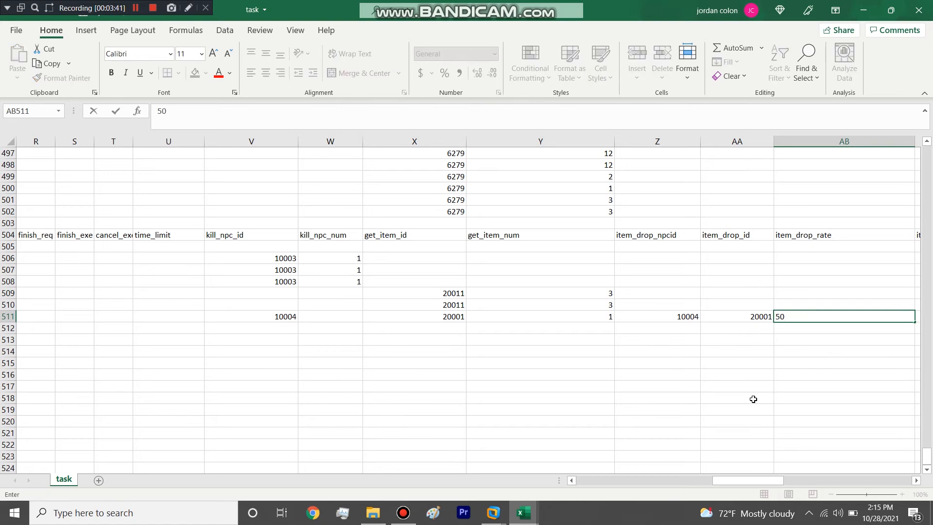
{"action": "key", "text": "BackSpace"}
{"action": "key", "text": "BackSpace"}
{"action": "scroll", "coordinate": [864, 281], "scroll_direction": "up", "scroll_amount": 8}
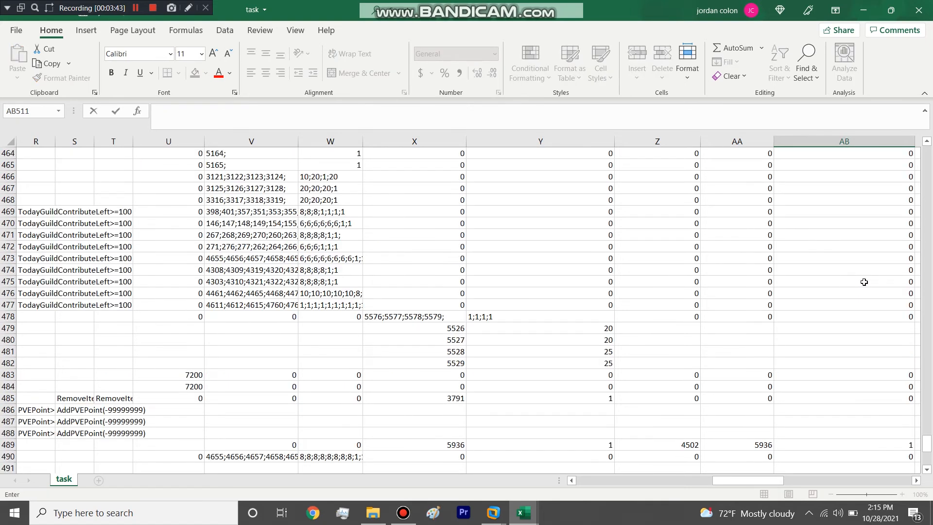
{"action": "scroll", "coordinate": [864, 282], "scroll_direction": "down", "scroll_amount": 2}
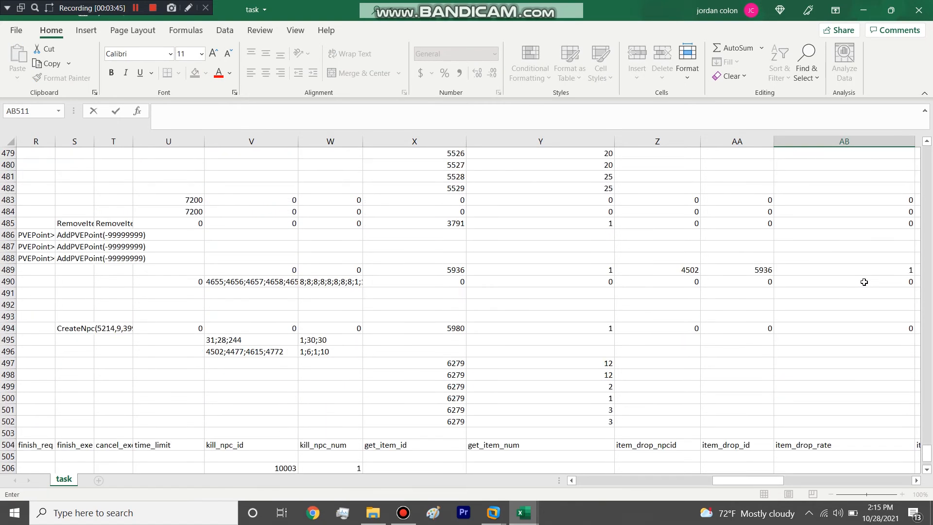
{"action": "scroll", "coordinate": [864, 282], "scroll_direction": "down", "scroll_amount": 2}
{"action": "scroll", "coordinate": [863, 282], "scroll_direction": "up", "scroll_amount": 19}
{"action": "scroll", "coordinate": [864, 282], "scroll_direction": "up", "scroll_amount": 5}
{"action": "scroll", "coordinate": [822, 344], "scroll_direction": "down", "scroll_amount": 20}
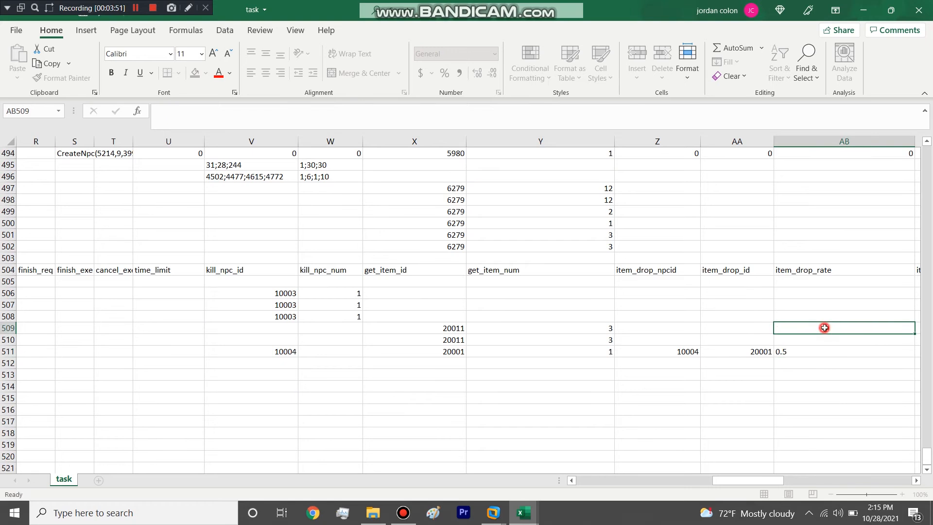
{"action": "left_click", "coordinate": [824, 328]}
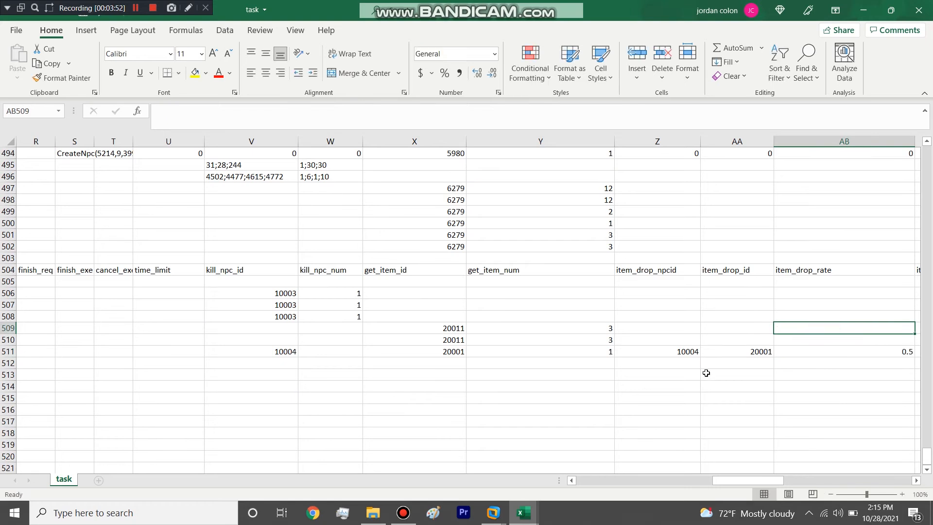
Step: Check how existing item-drop quests fill the kill_npc_id and kill_npc_num columns
{"action": "left_click", "coordinate": [324, 351]}
{"action": "scroll", "coordinate": [324, 351], "scroll_direction": "up", "scroll_amount": 19}
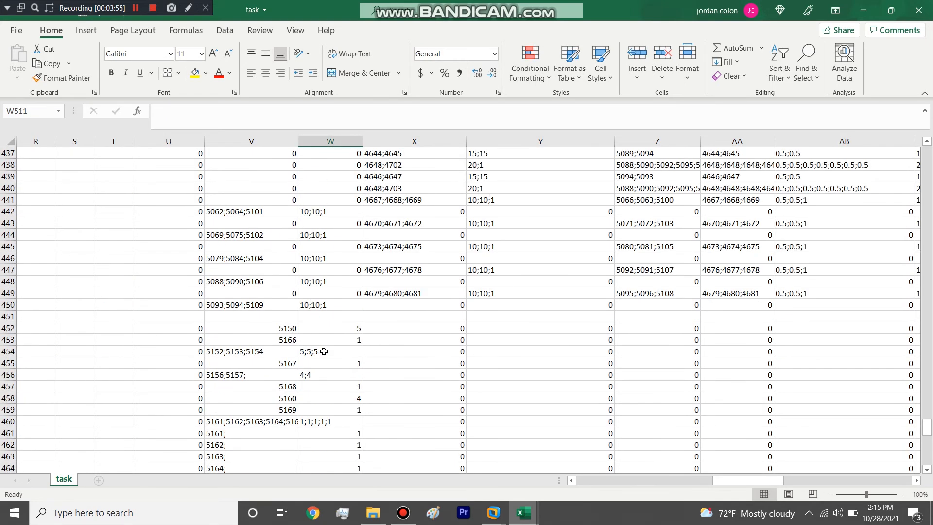
{"action": "scroll", "coordinate": [323, 352], "scroll_direction": "up", "scroll_amount": 1}
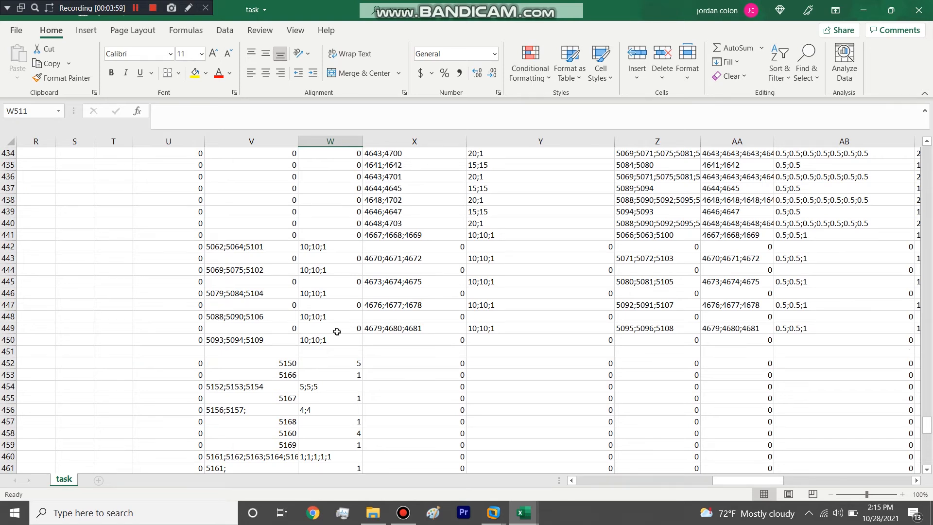
{"action": "left_click", "coordinate": [338, 330]}
{"action": "scroll", "coordinate": [338, 330], "scroll_direction": "down", "scroll_amount": 20}
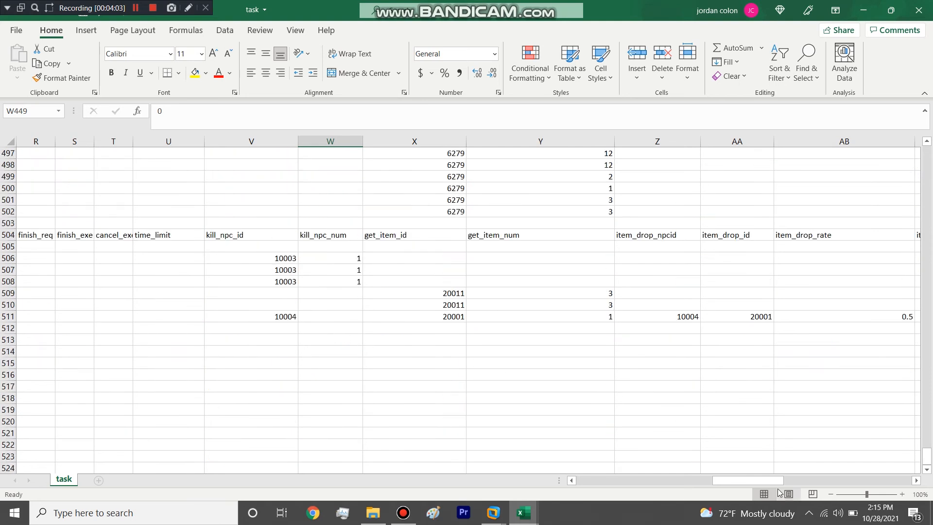
Step: Rename the duplicated Exchange Quest in row 510 to Quest Item Quest
{"action": "left_click_drag", "start_coordinate": [771, 481], "coordinate": [305, 427]}
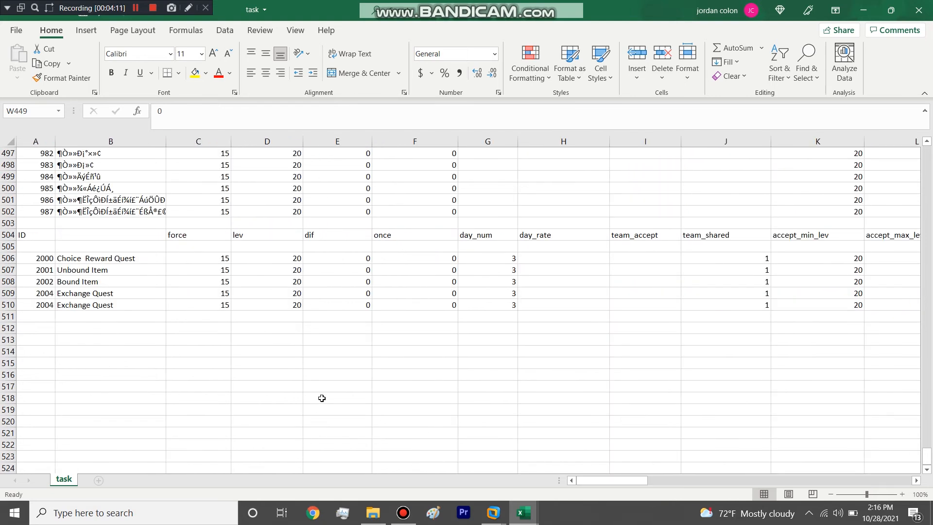
{"action": "left_click_drag", "start_coordinate": [8, 258], "coordinate": [9, 304]}
{"action": "left_click", "coordinate": [87, 305]}
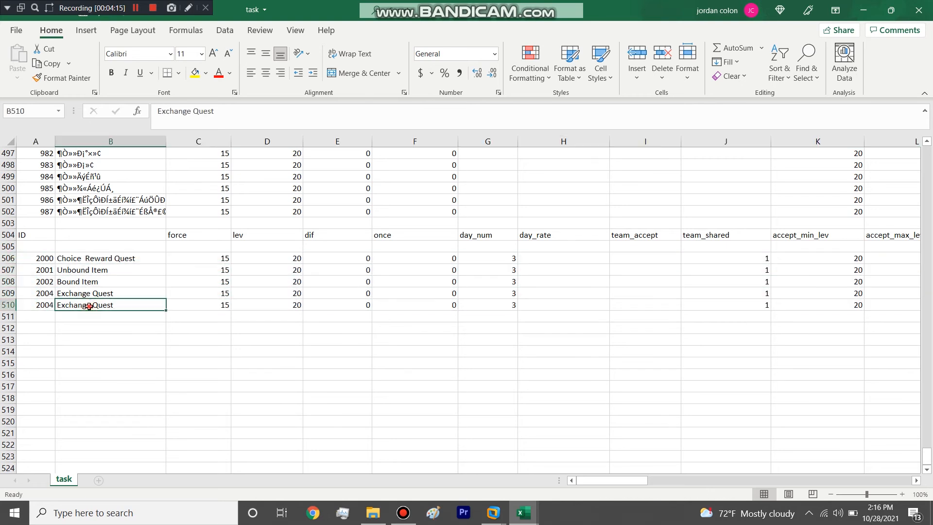
{"action": "double_click", "coordinate": [87, 306]}
{"action": "double_click", "coordinate": [86, 305]}
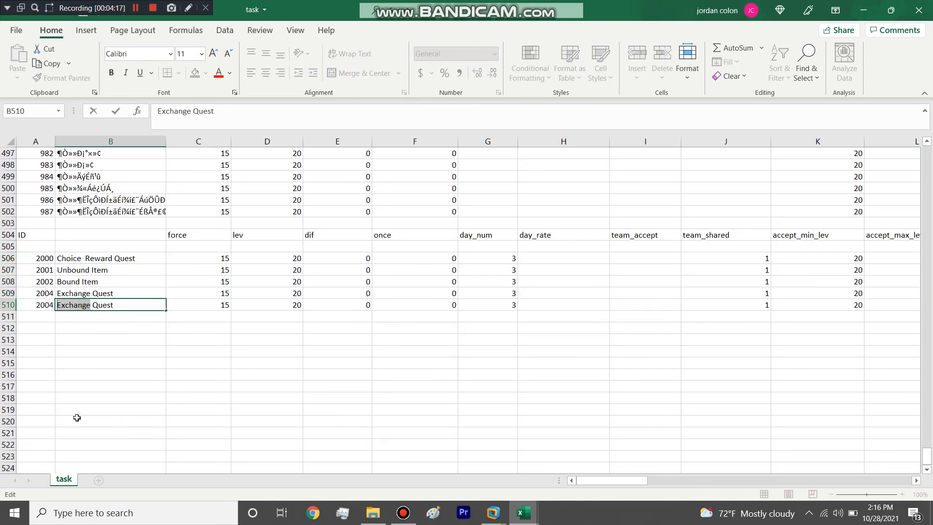
{"action": "type", "text": "Quest Item"}
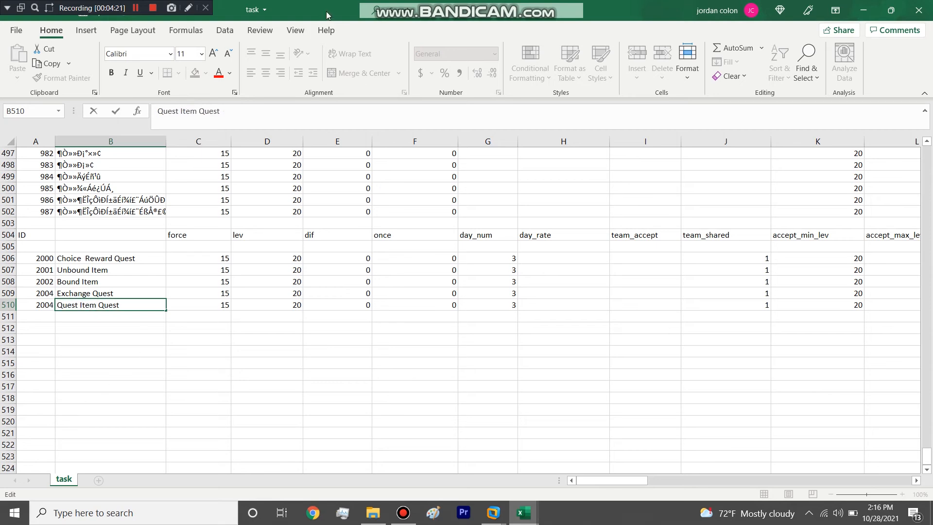
Step: Arrange the task and task_desc workbooks side by side and bring the end of the description list into view
{"action": "left_click_drag", "start_coordinate": [326, 16], "coordinate": [0, 146]}
{"action": "left_click", "coordinate": [532, 266]}
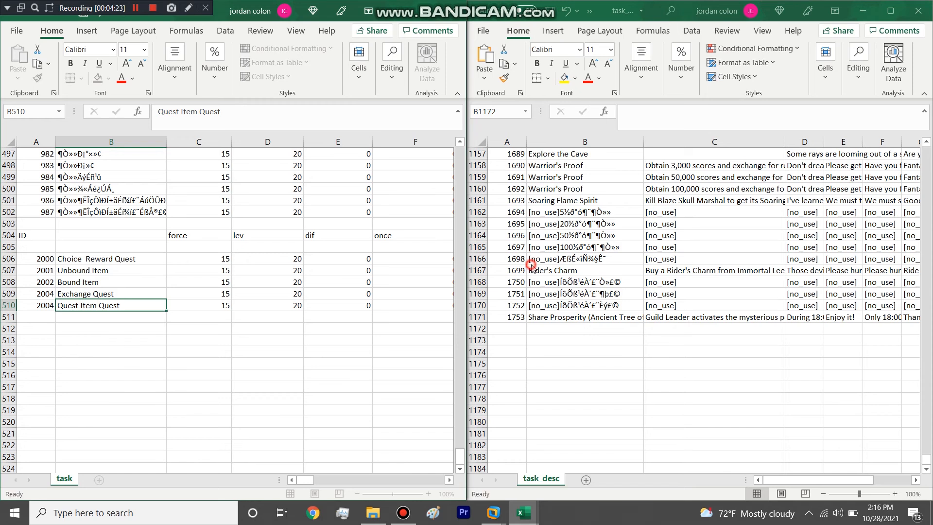
{"action": "scroll", "coordinate": [489, 325], "scroll_direction": "down", "scroll_amount": 1}
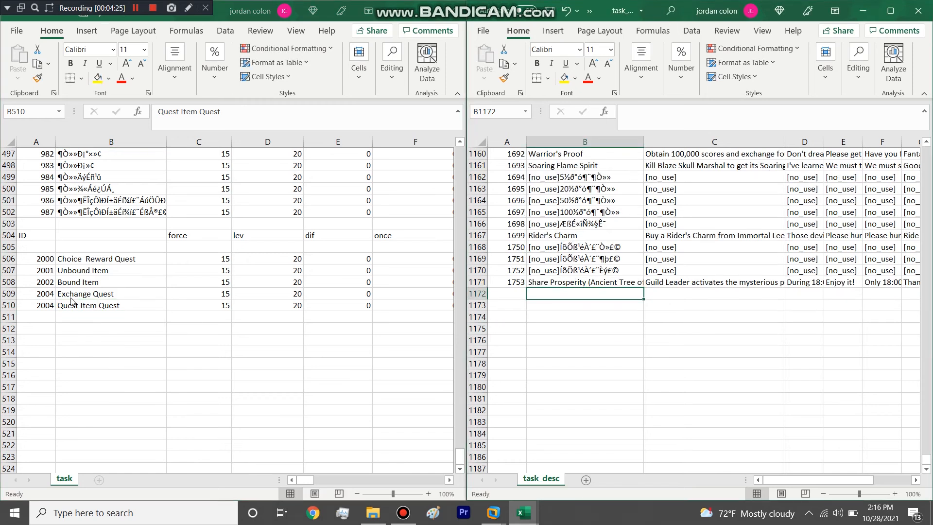
Step: Copy the IDs and names of the five custom quests from task into task_desc starting at cell A1173
{"action": "left_click", "coordinate": [80, 307]}
{"action": "left_click_drag", "start_coordinate": [49, 258], "coordinate": [83, 259]}
{"action": "left_click_drag", "start_coordinate": [84, 297], "coordinate": [82, 305]}
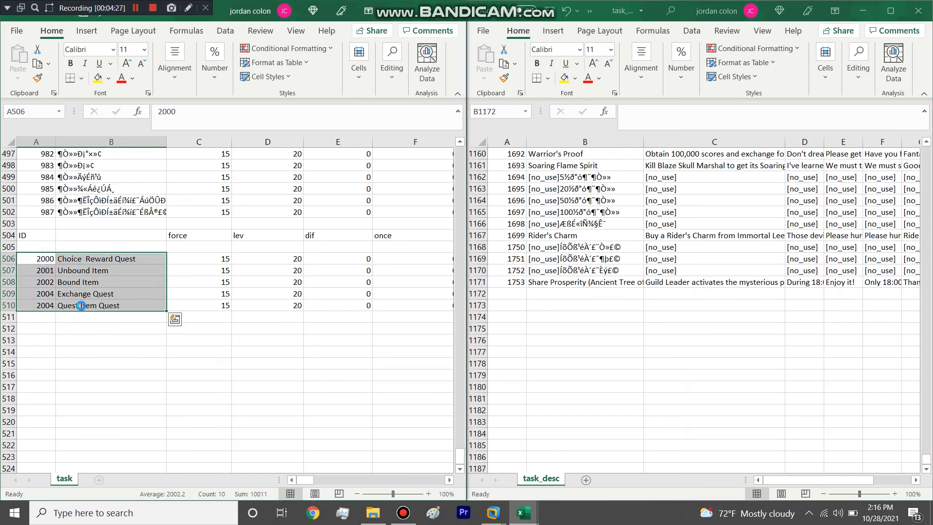
{"action": "key", "text": "ctrl+c"}
{"action": "left_click", "coordinate": [513, 305]}
{"action": "key", "text": "ctrl+v"}
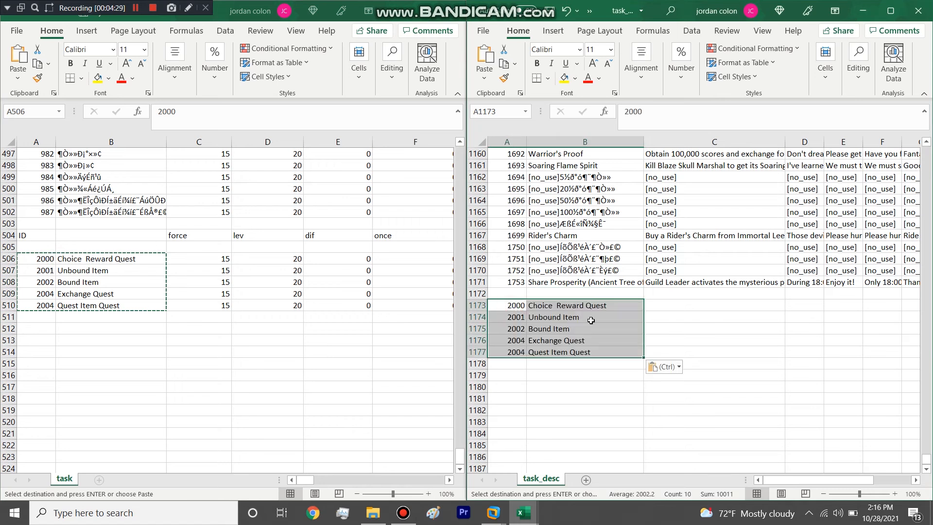
Step: Widen column C in task_desc and select the description cell of the Choice Reward Quest
{"action": "left_click", "coordinate": [630, 316]}
{"action": "left_click_drag", "start_coordinate": [784, 145], "coordinate": [873, 147]}
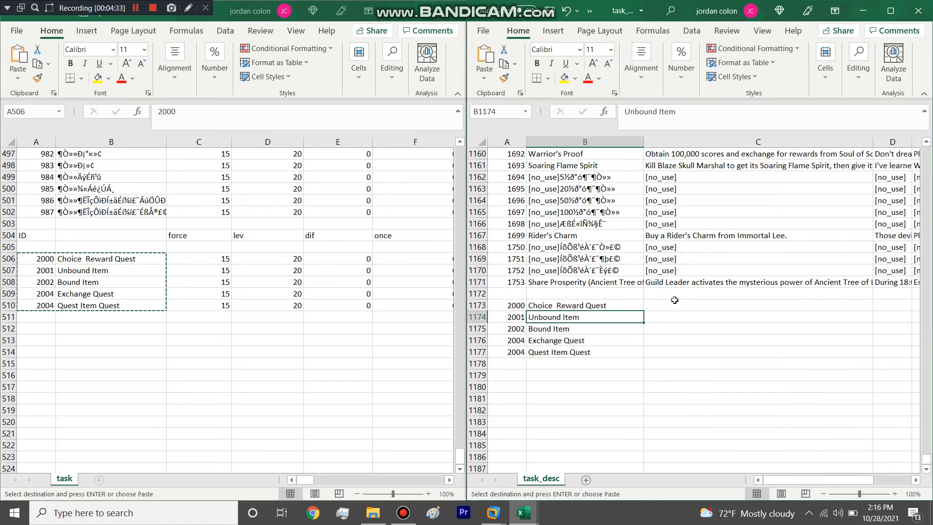
{"action": "left_click", "coordinate": [665, 306]}
{"action": "left_click", "coordinate": [673, 354]}
{"action": "left_click", "coordinate": [676, 305]}
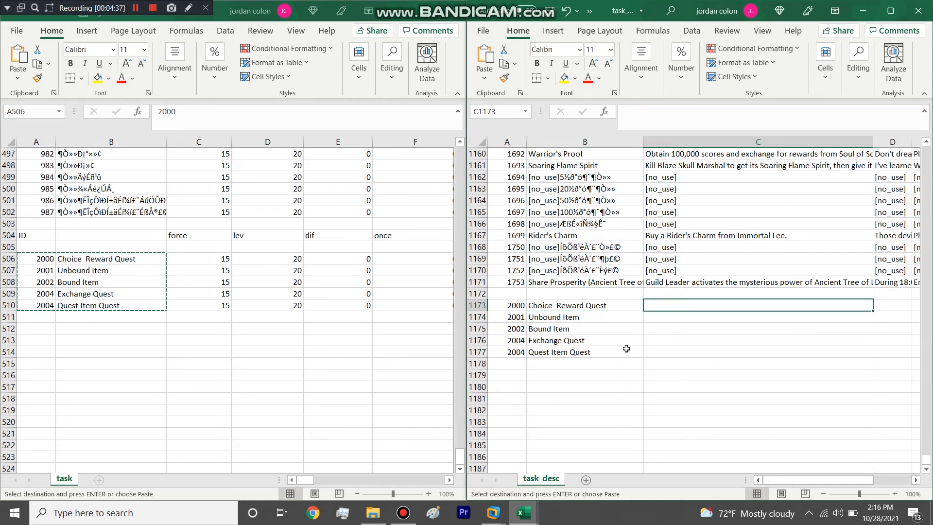
Step: Enter the description "Do this quest to get a choice reward" for the Choice Reward Quest in cell C1173 of task_desc
{"action": "type", "text": "Do"}
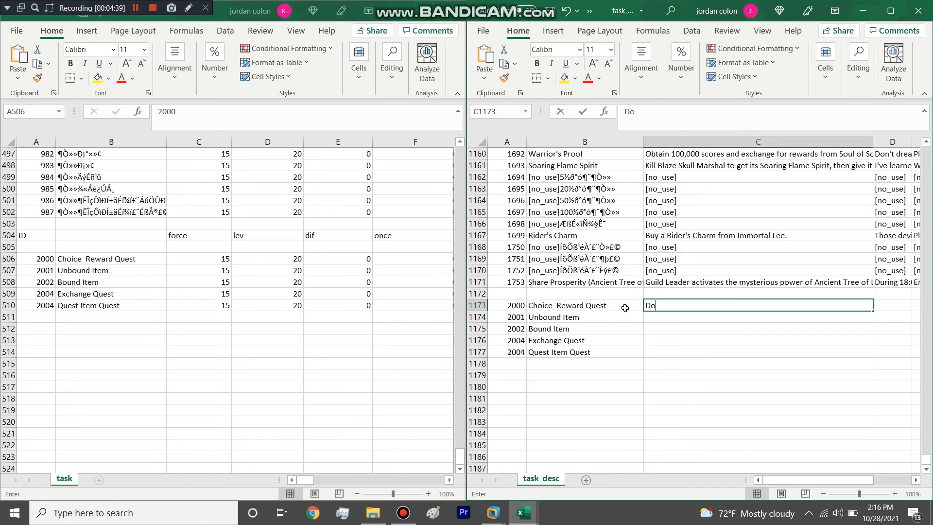
{"action": "type", "text": " this quest to get a "}
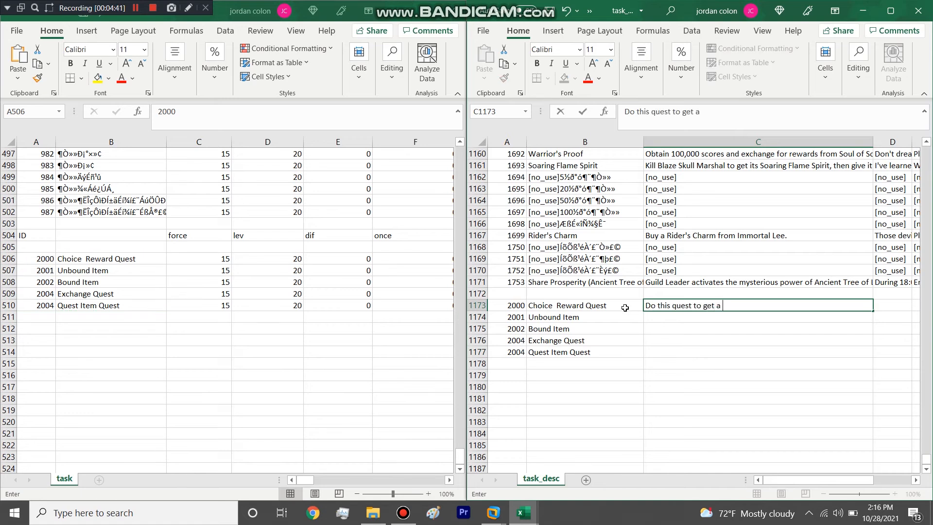
{"action": "type", "text": "choice reward"}
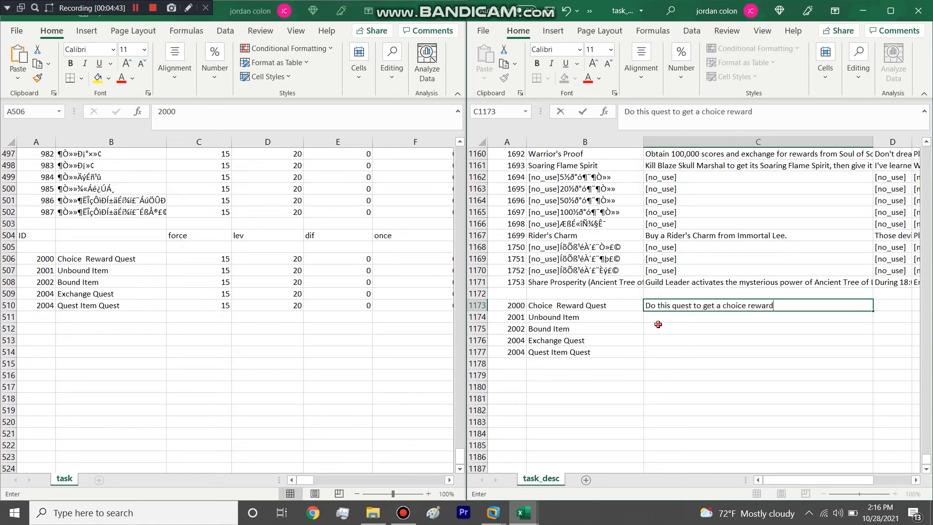
{"action": "key", "text": "Return"}
Step: Copy the Choice Reward Quest description to the other four custom quests in C1174 through C1177
{"action": "left_click", "coordinate": [657, 306]}
{"action": "key", "text": "ctrl+c"}
{"action": "left_click_drag", "start_coordinate": [668, 317], "coordinate": [669, 352]}
{"action": "key", "text": "ctrl+v"}
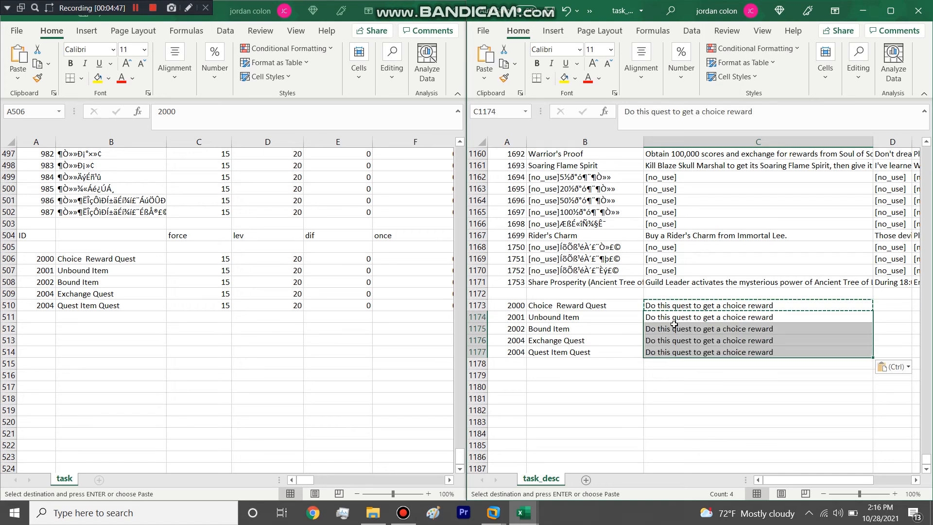
{"action": "left_click", "coordinate": [678, 340]}
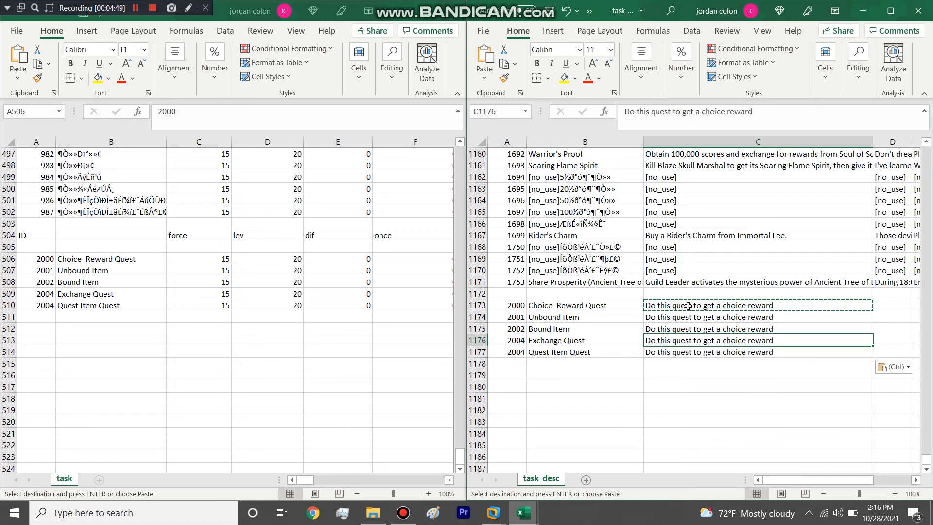
{"action": "left_click", "coordinate": [686, 355]}
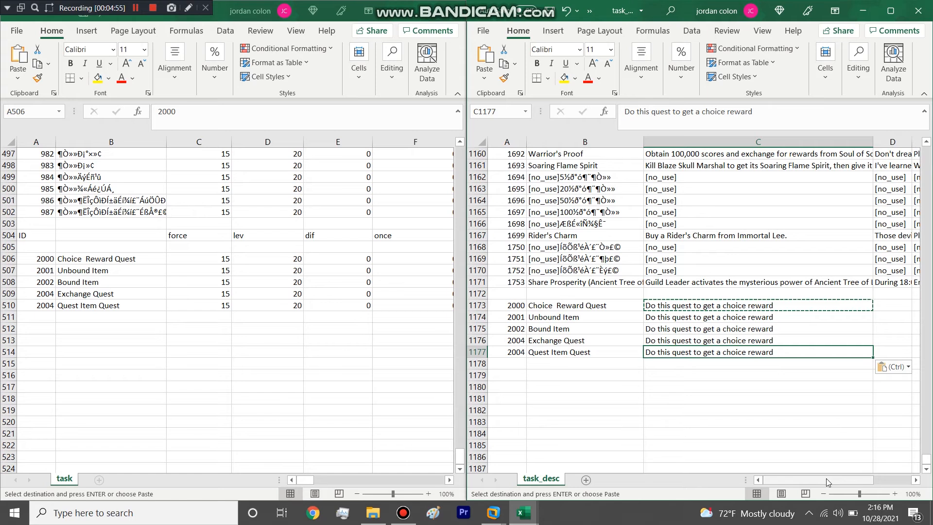
Step: Save and close task_desc, dock the task workbook on one half of the screen and uncover the file browser
{"action": "left_click", "coordinate": [546, 5]}
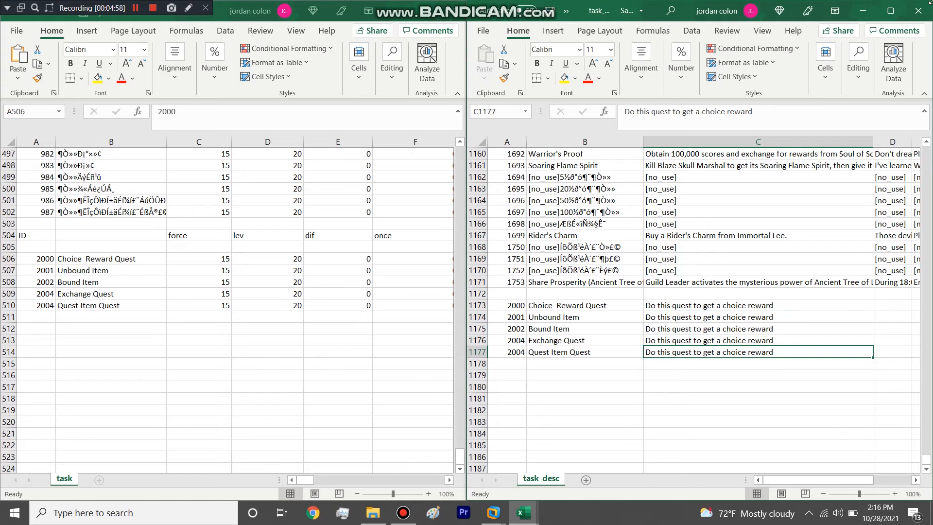
{"action": "left_click", "coordinate": [927, 10]}
{"action": "left_click_drag", "start_coordinate": [218, 10], "coordinate": [930, 195]}
{"action": "left_click", "coordinate": [687, 384]}
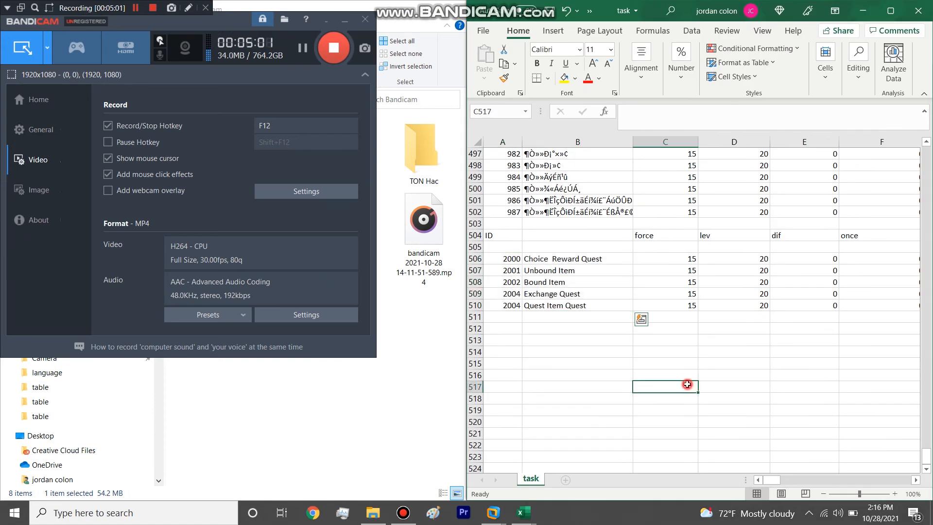
{"action": "left_click", "coordinate": [345, 20]}
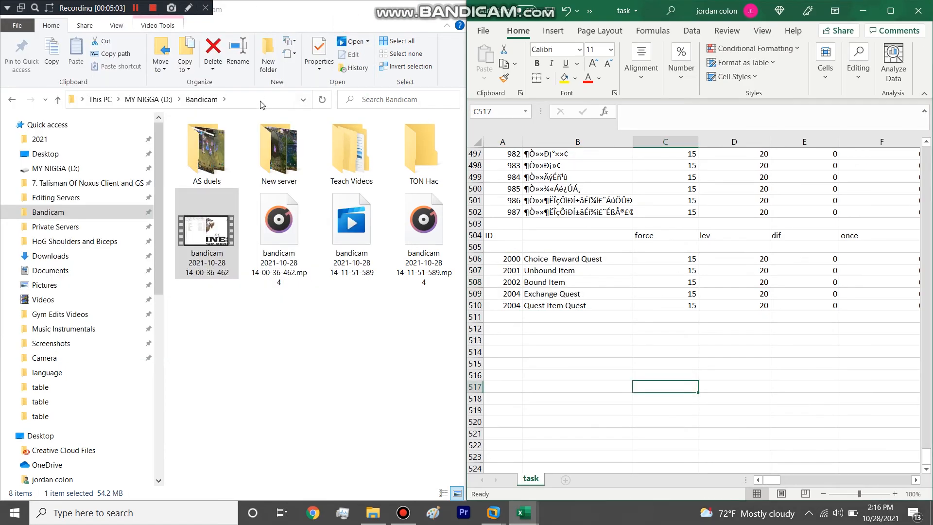
Step: Browse from the Editing Servers folder through 2. Editing, game_server, local and common, and open the npc workbook
{"action": "left_click", "coordinate": [373, 513]}
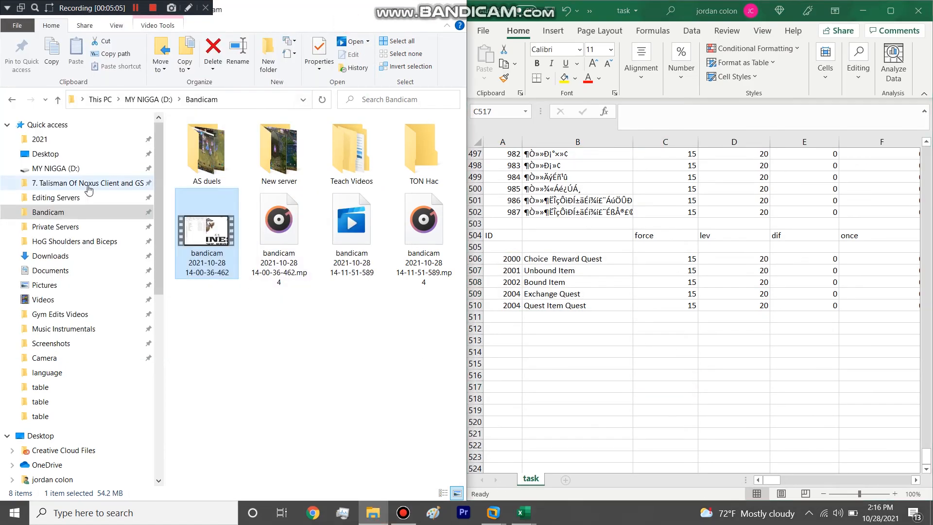
{"action": "left_click", "coordinate": [56, 198]}
{"action": "left_click", "coordinate": [231, 124]}
{"action": "double_click", "coordinate": [231, 123]}
{"action": "double_click", "coordinate": [205, 152]}
{"action": "double_click", "coordinate": [225, 150]}
{"action": "left_click", "coordinate": [223, 142]}
{"action": "double_click", "coordinate": [223, 144]}
{"action": "double_click", "coordinate": [225, 140]}
{"action": "left_click", "coordinate": [196, 204]}
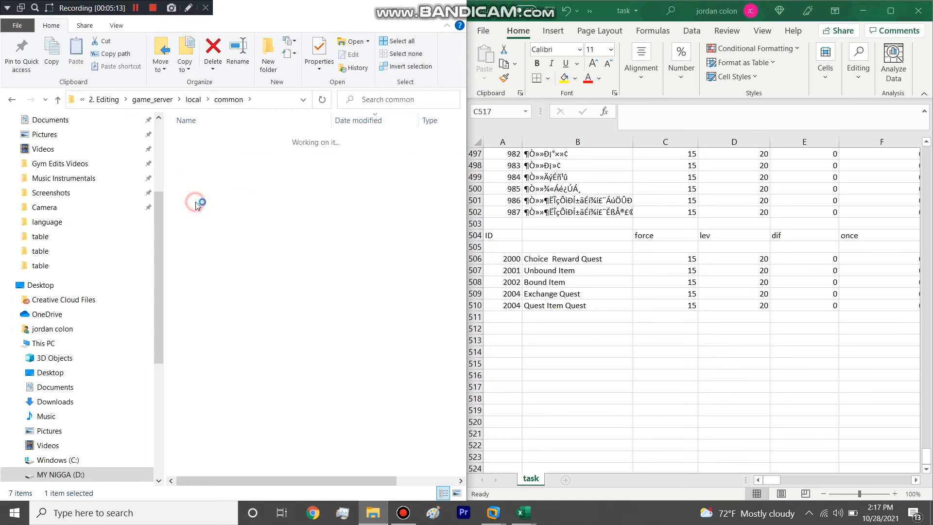
{"action": "double_click", "coordinate": [196, 204]}
{"action": "left_click", "coordinate": [204, 168]}
{"action": "double_click", "coordinate": [205, 167]}
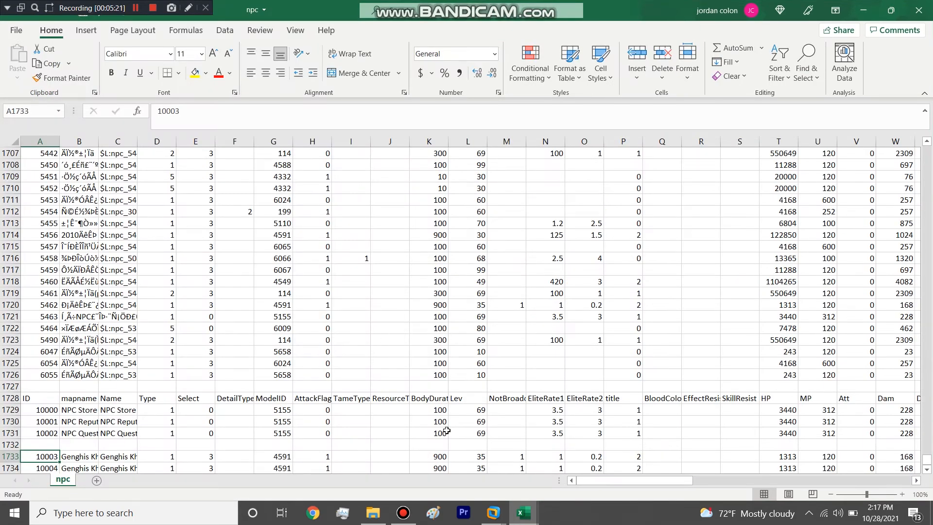
Step: Widen the AcceptTask, FinishTask and RelatedTask columns in npc and select those three cells for NPC 10003 in row 1733
{"action": "scroll", "coordinate": [430, 405], "scroll_direction": "down", "scroll_amount": 2}
{"action": "left_click", "coordinate": [8, 383]}
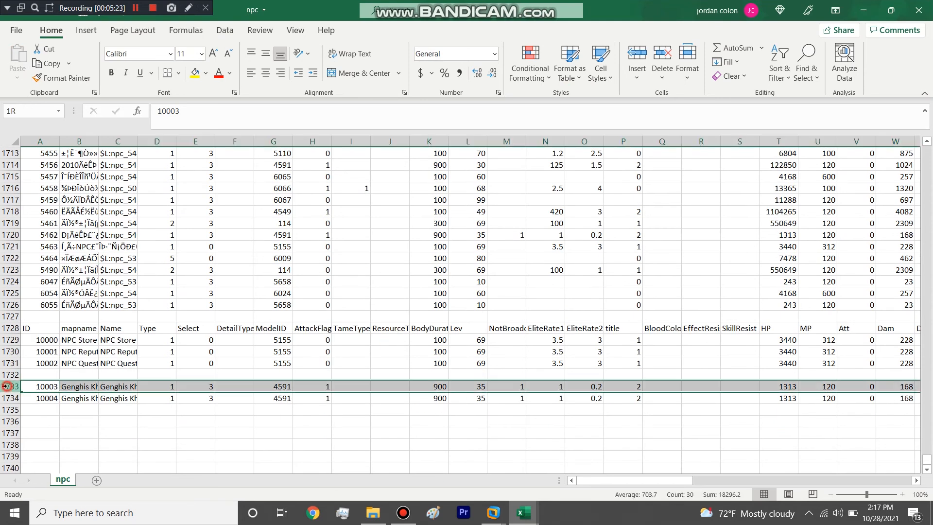
{"action": "left_click_drag", "start_coordinate": [635, 480], "coordinate": [841, 482]}
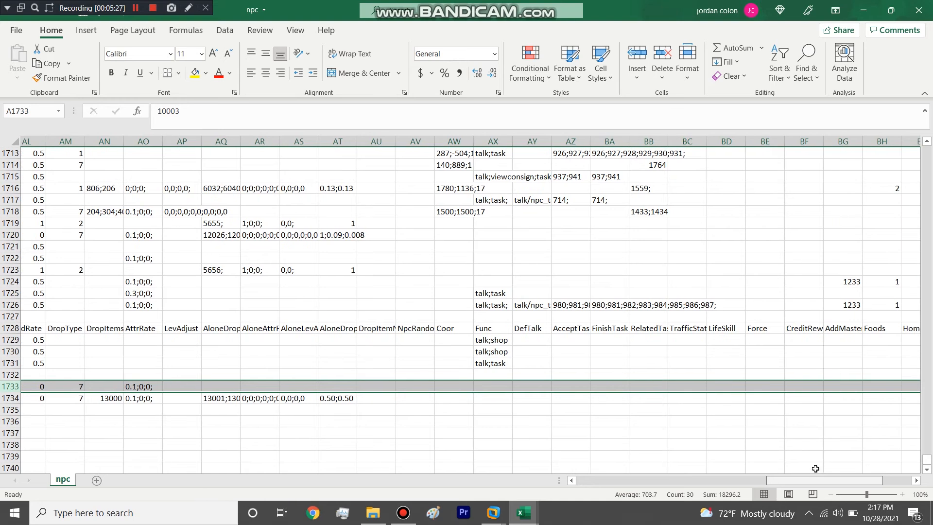
{"action": "left_click_drag", "start_coordinate": [604, 141], "coordinate": [637, 142]}
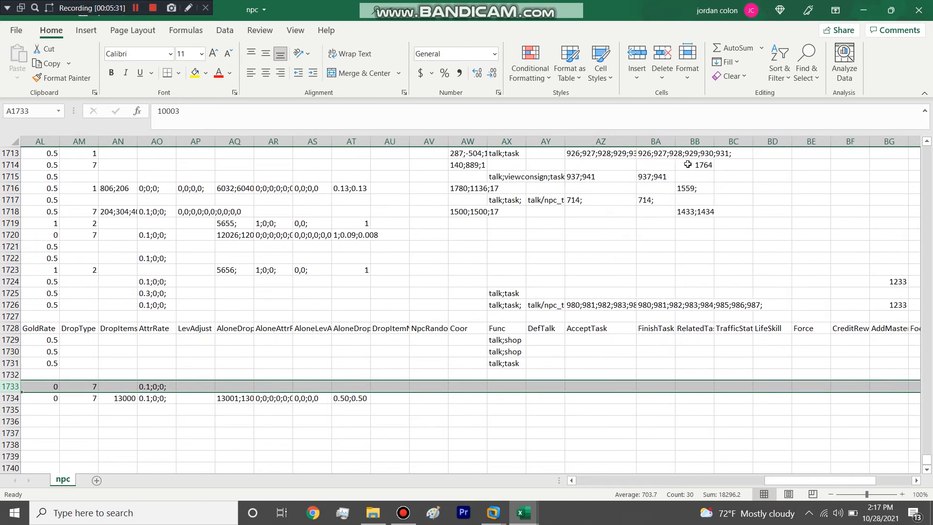
{"action": "left_click_drag", "start_coordinate": [675, 142], "coordinate": [870, 142]}
{"action": "left_click", "coordinate": [735, 384]}
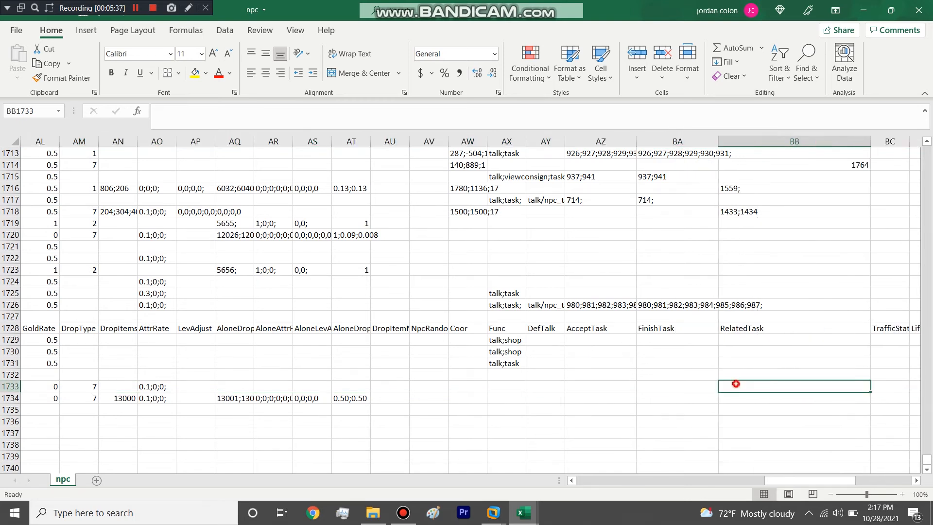
{"action": "left_click_drag", "start_coordinate": [618, 380], "coordinate": [743, 392]}
Step: Locate the quest NPC with ID 10002 in npc and select its AcceptTask cell, AZ1731
{"action": "mouse_move", "coordinate": [522, 516]}
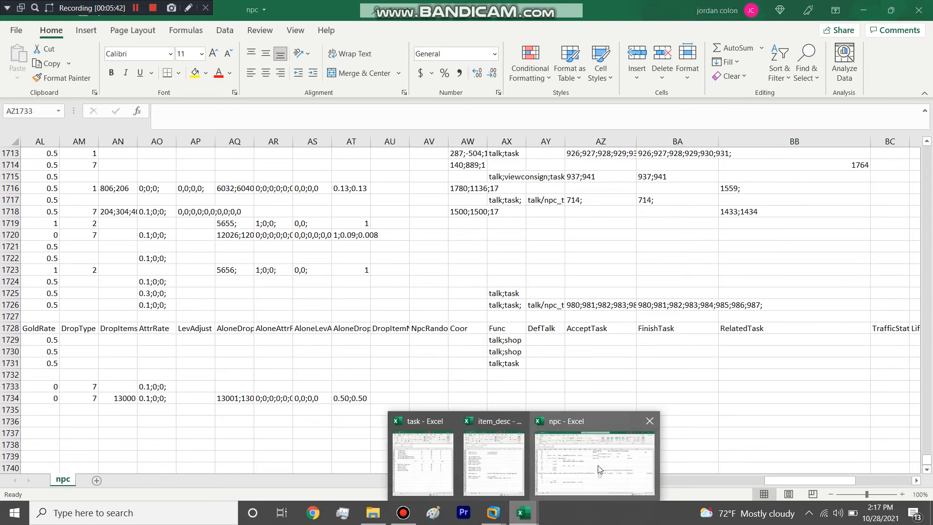
{"action": "mouse_move", "coordinate": [489, 469]}
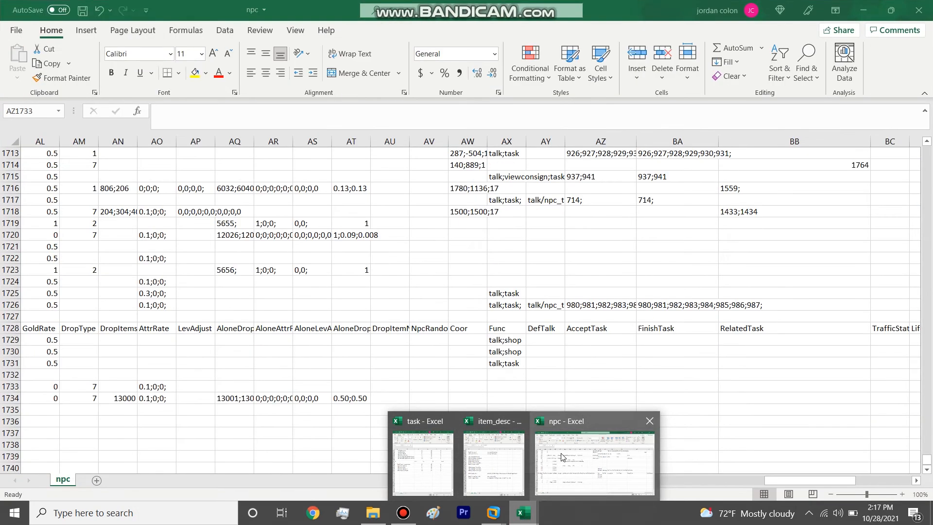
{"action": "left_click", "coordinate": [574, 339]}
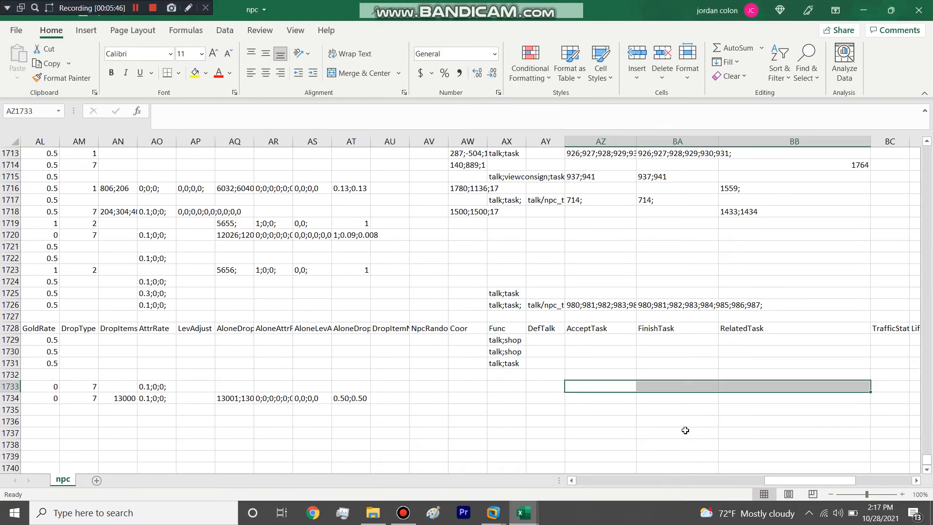
{"action": "mouse_move", "coordinate": [795, 484]}
{"action": "left_mouse_down"}
{"action": "mouse_move", "coordinate": [777, 481]}
{"action": "mouse_move", "coordinate": [794, 484]}
{"action": "left_mouse_up"}
{"action": "left_click", "coordinate": [522, 511]}
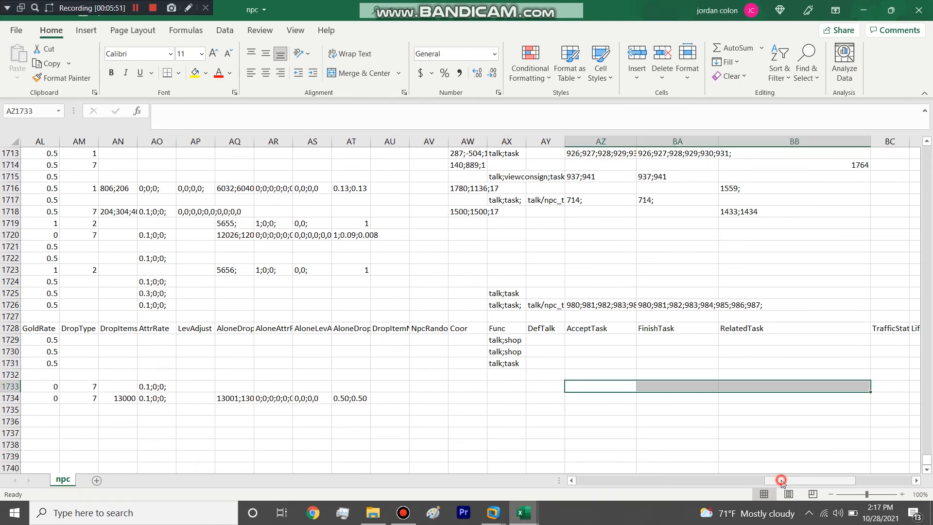
{"action": "left_click_drag", "start_coordinate": [780, 480], "coordinate": [527, 494]}
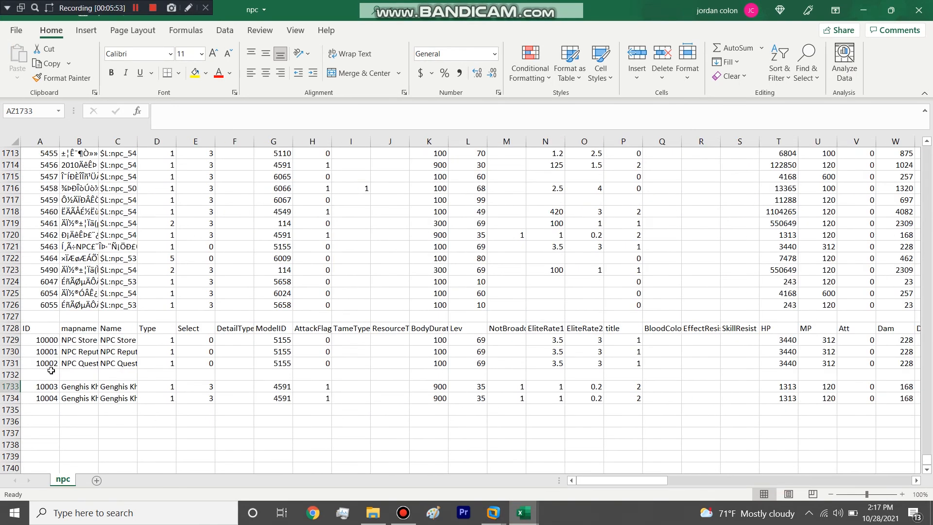
{"action": "left_click", "coordinate": [10, 363]}
{"action": "left_click_drag", "start_coordinate": [639, 480], "coordinate": [828, 480]}
{"action": "left_click", "coordinate": [623, 364]}
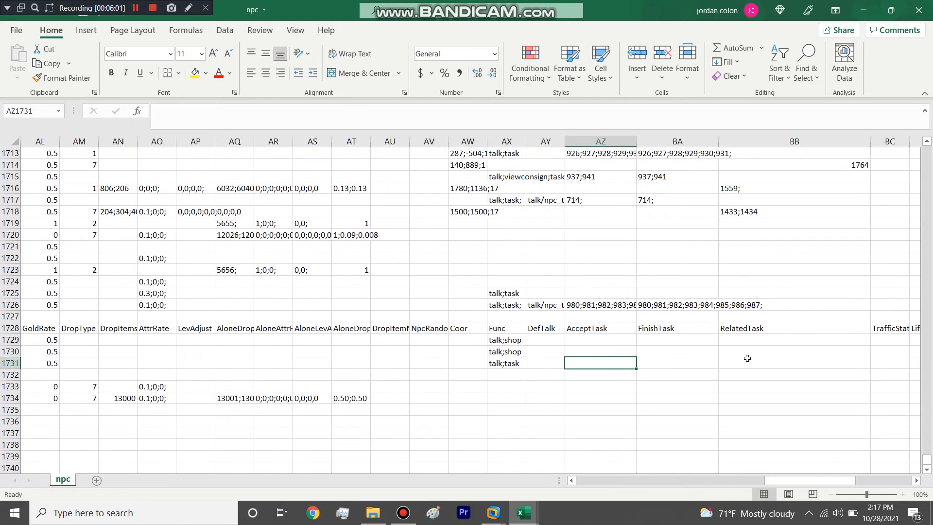
Step: Copy the Choice Reward Quest's ID, 2000, from the task workbook into the quest NPC's AcceptTask cell in npc
{"action": "mouse_move", "coordinate": [524, 513]}
{"action": "left_click", "coordinate": [416, 451]}
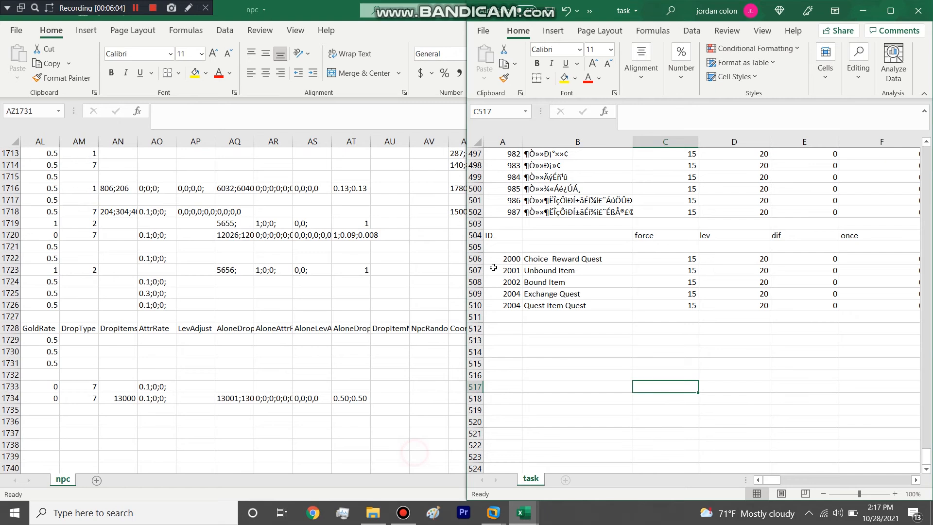
{"action": "left_click", "coordinate": [497, 262]}
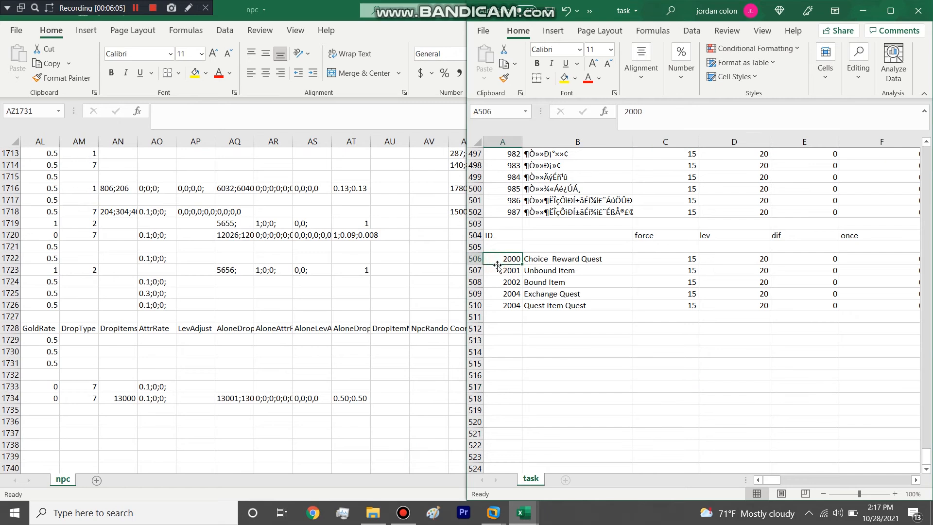
{"action": "left_click", "coordinate": [862, 10]}
{"action": "key", "text": "ctrl+v"}
Step: Extend the quest NPC's AcceptTask list to 2000;2001;2002;2003;2004;2005
{"action": "double_click", "coordinate": [627, 363]}
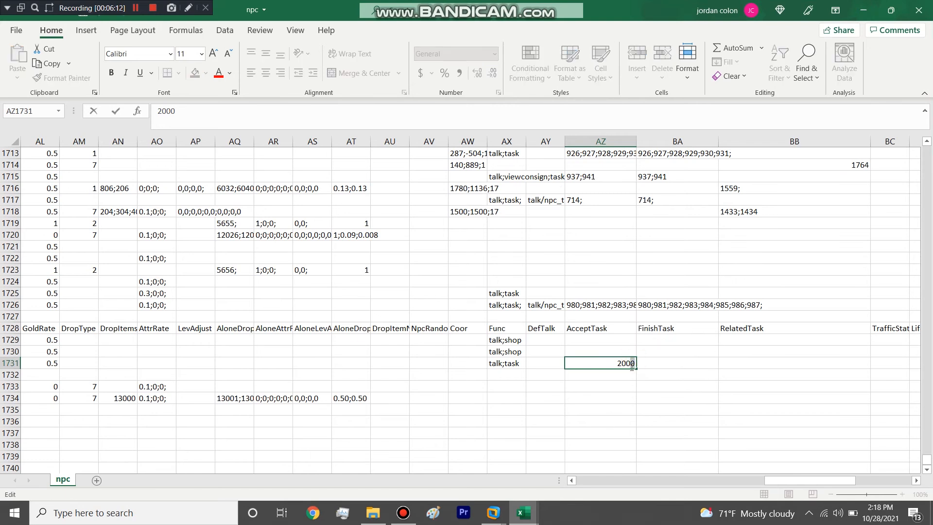
{"action": "type", "text": ";2001;2002;200"}
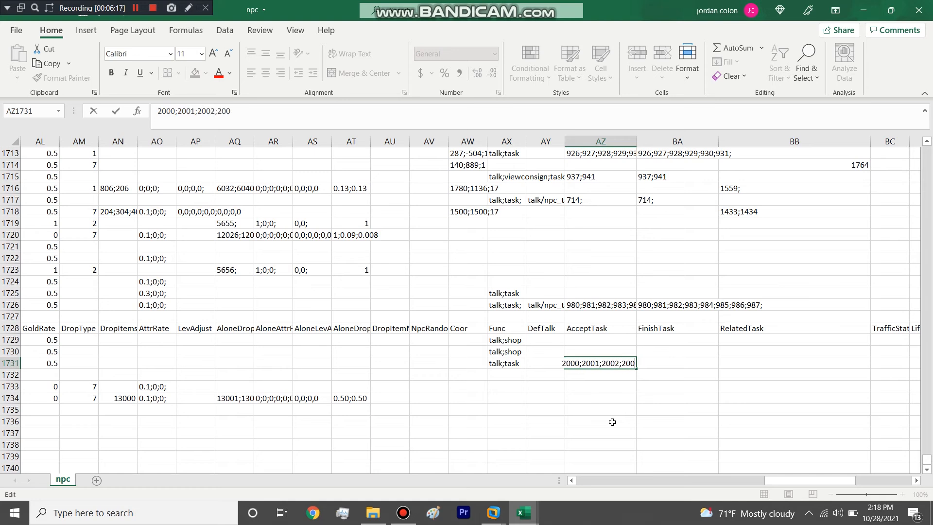
{"action": "type", "text": "3;2004;"}
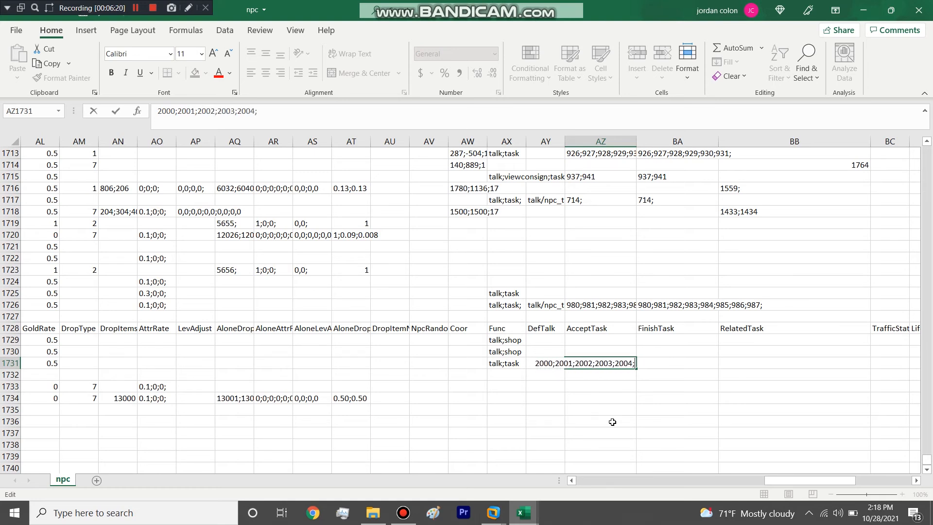
{"action": "type", "text": "2005"}
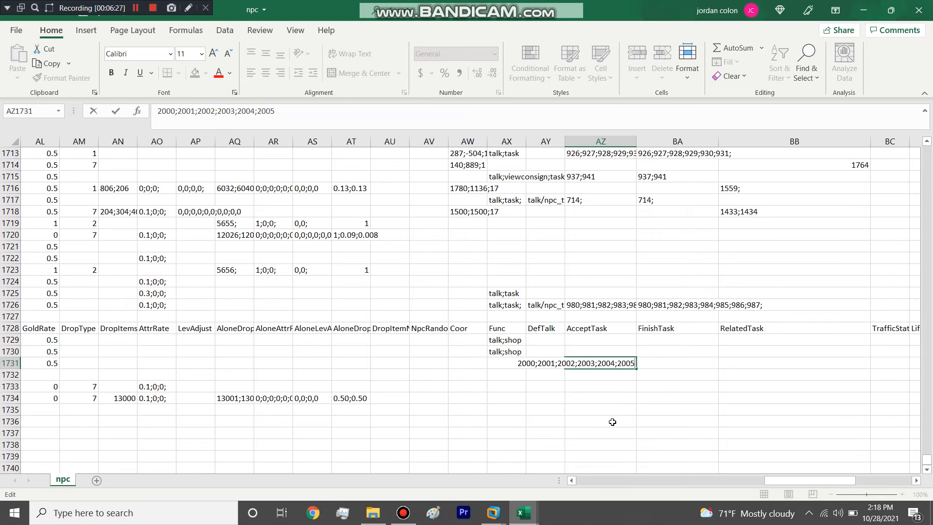
{"action": "left_click", "coordinate": [613, 421]}
Step: Copy the quest NPC's AcceptTask list into its FinishTask and RelatedTask cells in row 1731
{"action": "left_click", "coordinate": [604, 363]}
{"action": "key", "text": "ctrl+c"}
{"action": "left_click_drag", "start_coordinate": [688, 365], "coordinate": [722, 363]}
{"action": "key", "text": "ctrl+v"}
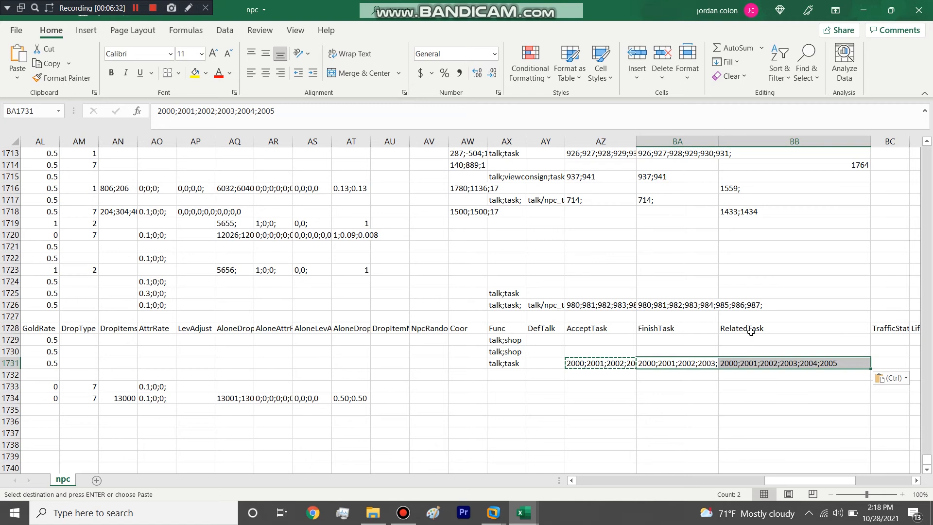
{"action": "left_click", "coordinate": [732, 385]}
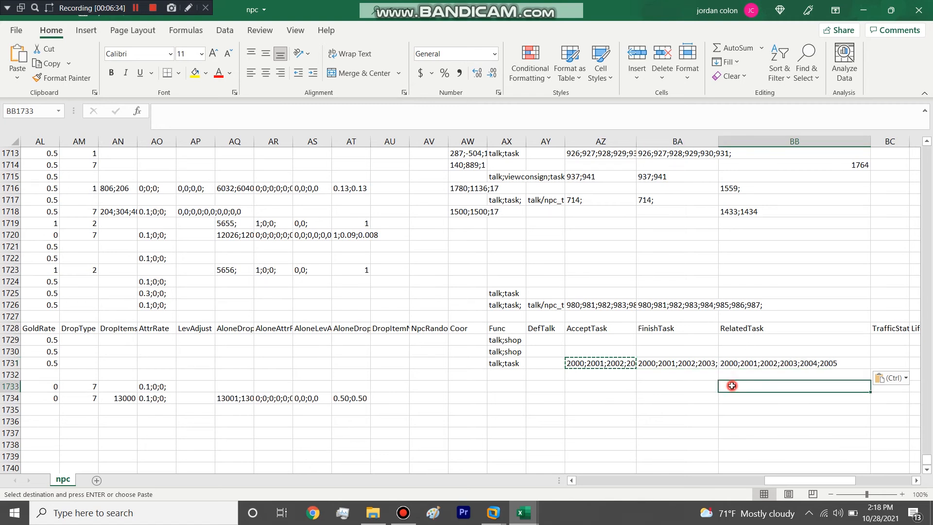
Step: Select the RelatedTask cells of NPCs 10003 and 10004, and check the custom quests' kill_npc_id and get_item_id columns in task
{"action": "left_click", "coordinate": [752, 330]}
{"action": "left_click", "coordinate": [743, 383]}
{"action": "left_click_drag", "start_coordinate": [736, 395], "coordinate": [735, 387]}
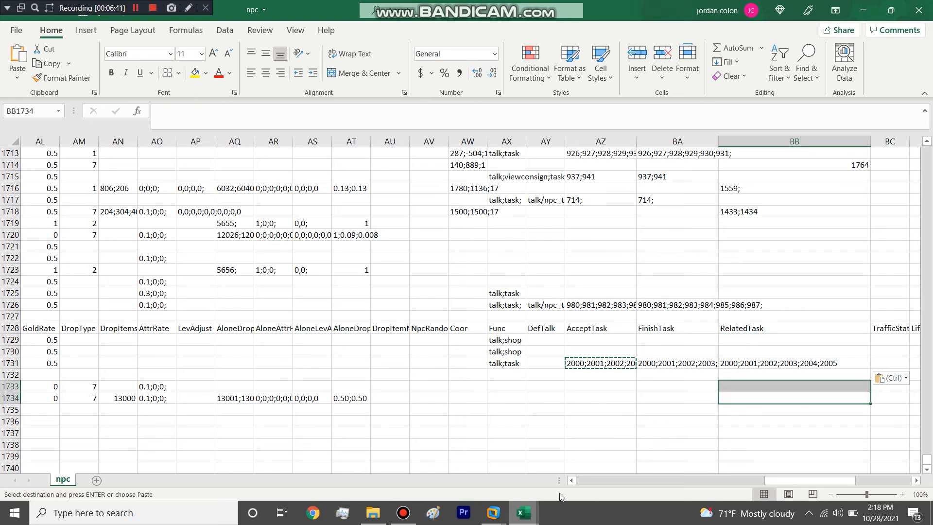
{"action": "mouse_move", "coordinate": [531, 513]}
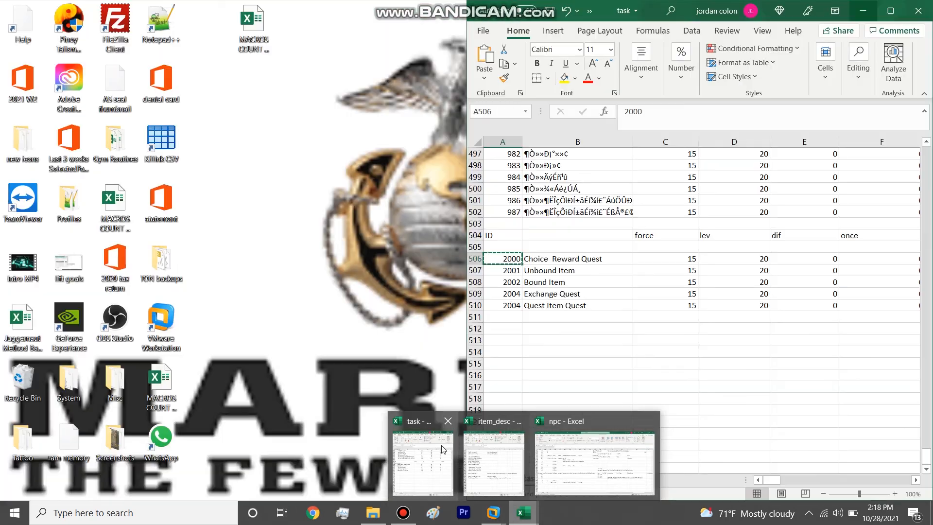
{"action": "left_click", "coordinate": [441, 445]}
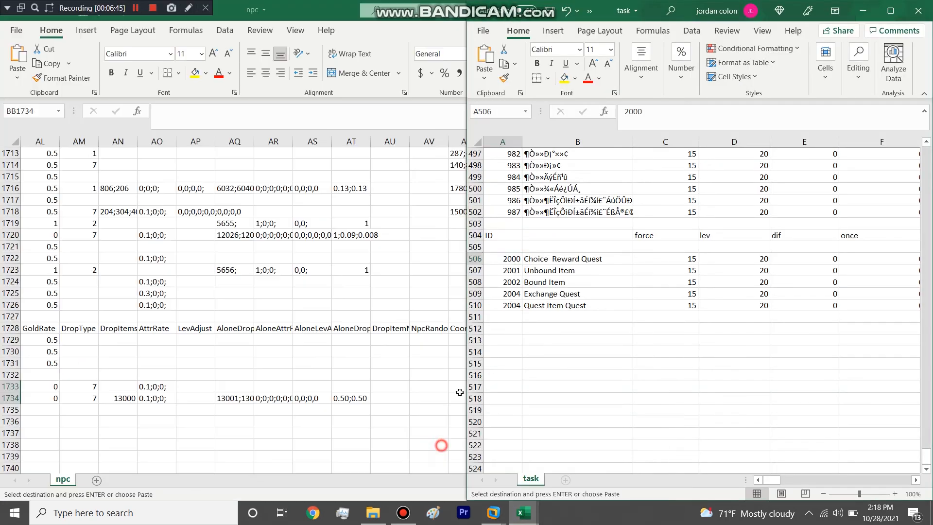
{"action": "left_click", "coordinate": [475, 270]}
{"action": "left_click_drag", "start_coordinate": [773, 480], "coordinate": [837, 459]}
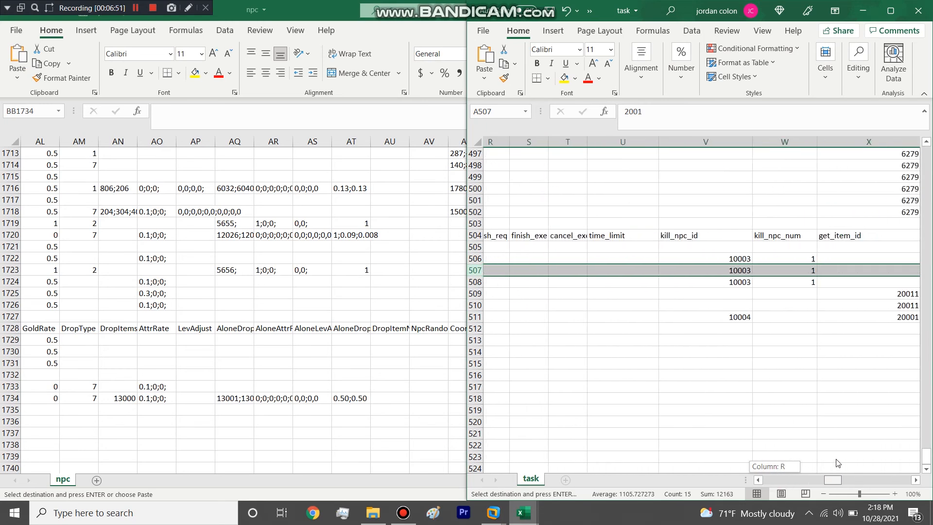
{"action": "left_click_drag", "start_coordinate": [835, 462], "coordinate": [736, 459]}
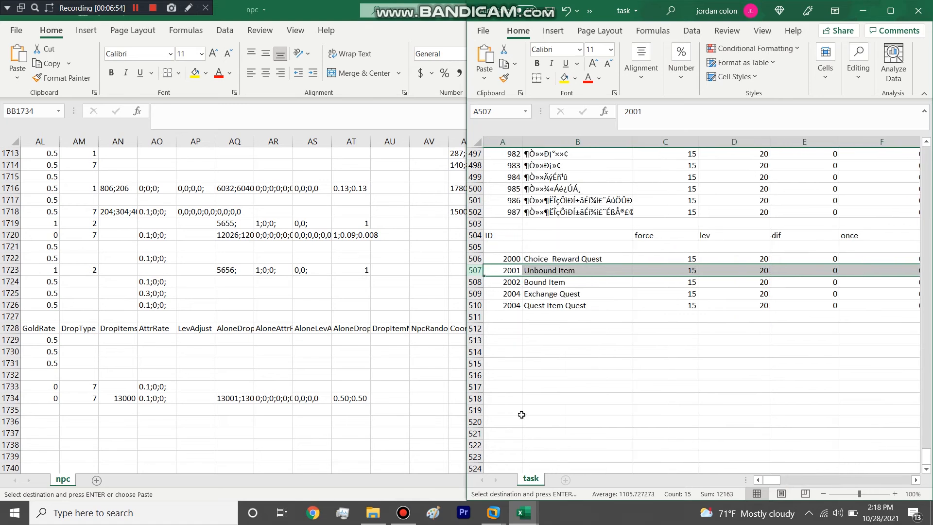
Step: Enter 2000;2001;2002 in the RelatedTask cell of NPC 10003 in npc
{"action": "left_click", "coordinate": [427, 395]}
{"action": "left_click", "coordinate": [750, 386]}
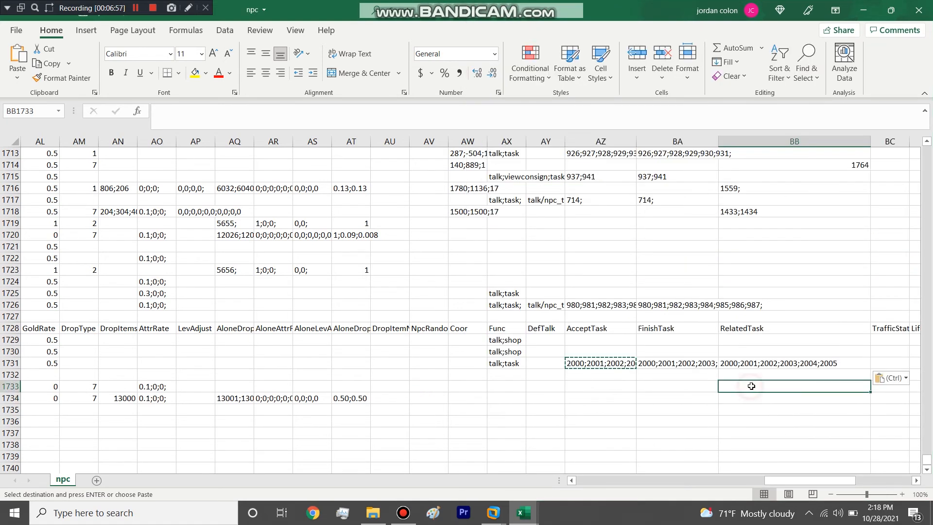
{"action": "key", "text": "Escape"}
{"action": "type", "text": "2000;200"}
{"action": "type", "text": "0"}
{"action": "key", "text": "BackSpace"}
{"action": "type", "text": "1;2002"}
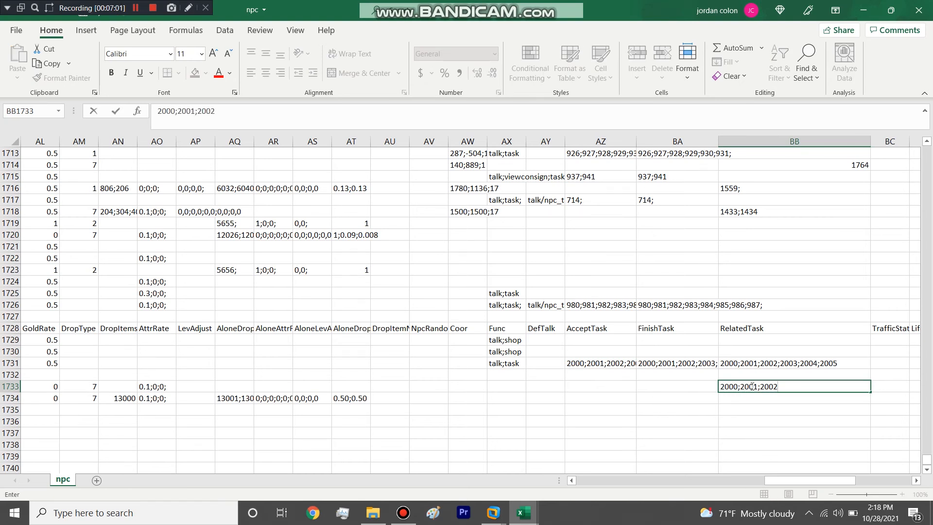
Step: Enter 2004 in the RelatedTask cell of NPC 10004
{"action": "left_click", "coordinate": [741, 400]}
{"action": "type", "text": "200"}
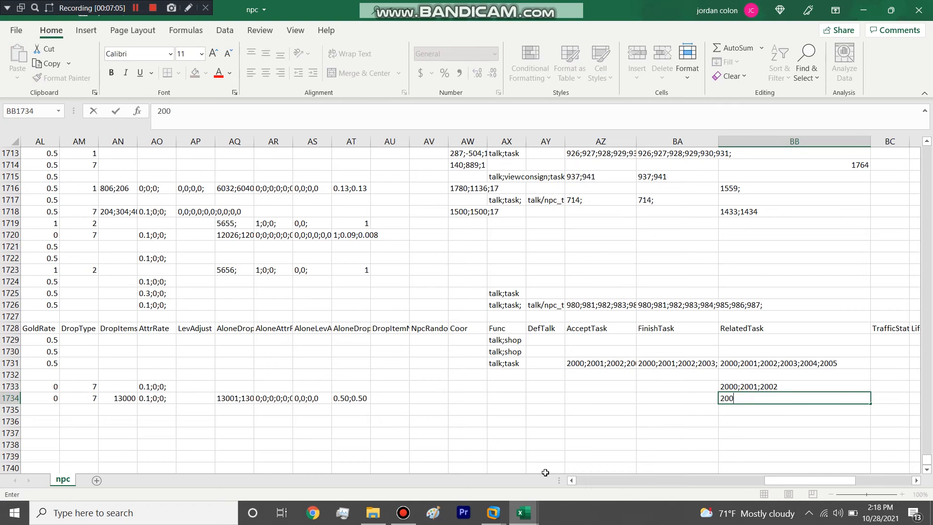
Step: Set the Quest Item Quest's ID to 2005 in task, and set NPC 10004's RelatedTask cell to 2005 in npc
{"action": "mouse_move", "coordinate": [522, 512]}
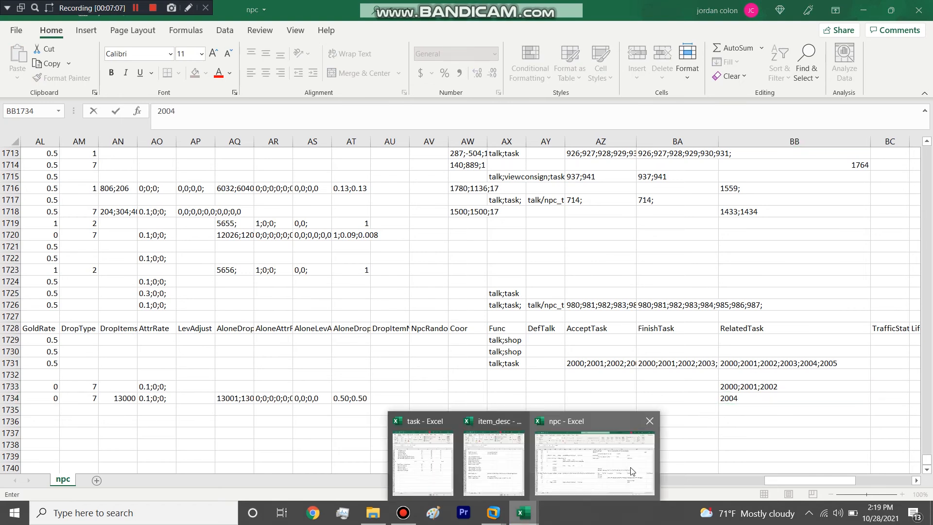
{"action": "mouse_move", "coordinate": [523, 459]}
{"action": "left_click", "coordinate": [447, 459]}
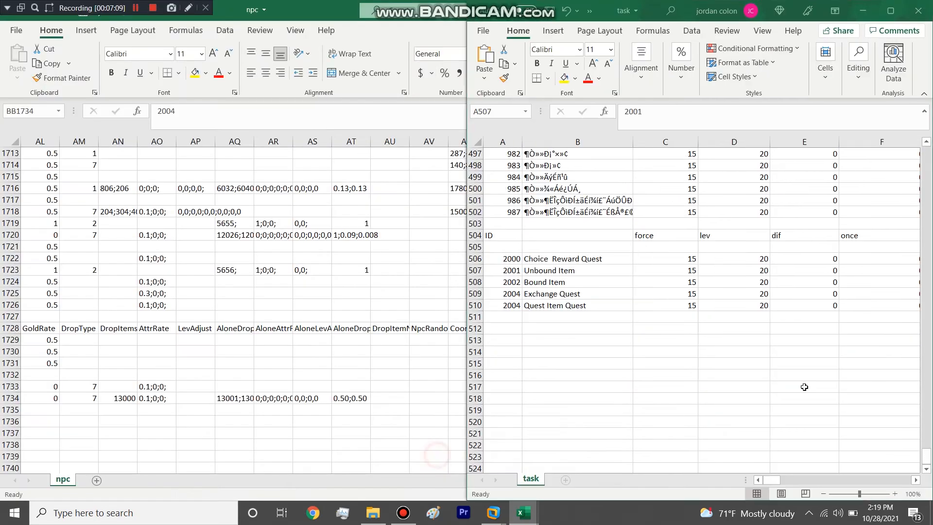
{"action": "double_click", "coordinate": [514, 304]}
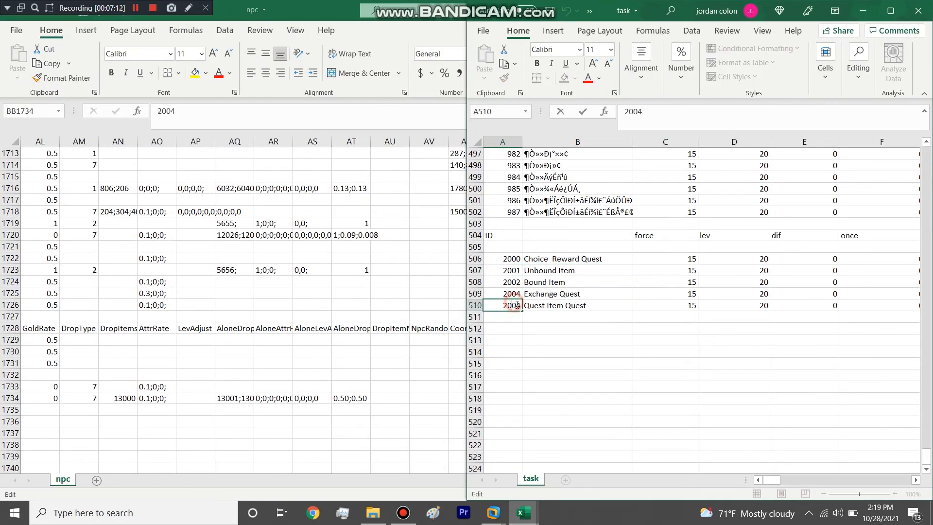
{"action": "key", "text": "super+Up"}
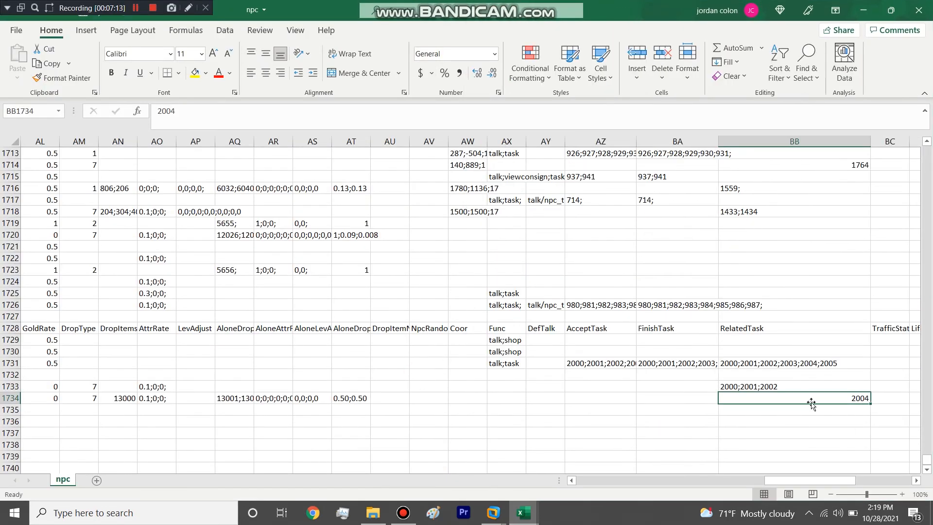
{"action": "double_click", "coordinate": [862, 399]}
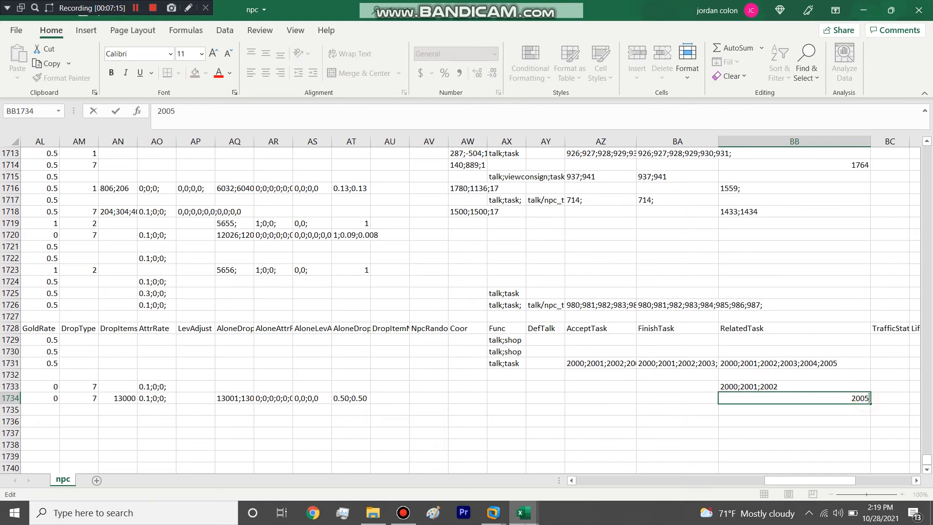
Step: Return to the task workbook, select row 511 below the custom quests, and check its columns
{"action": "mouse_move", "coordinate": [523, 512]}
{"action": "mouse_move", "coordinate": [504, 458]}
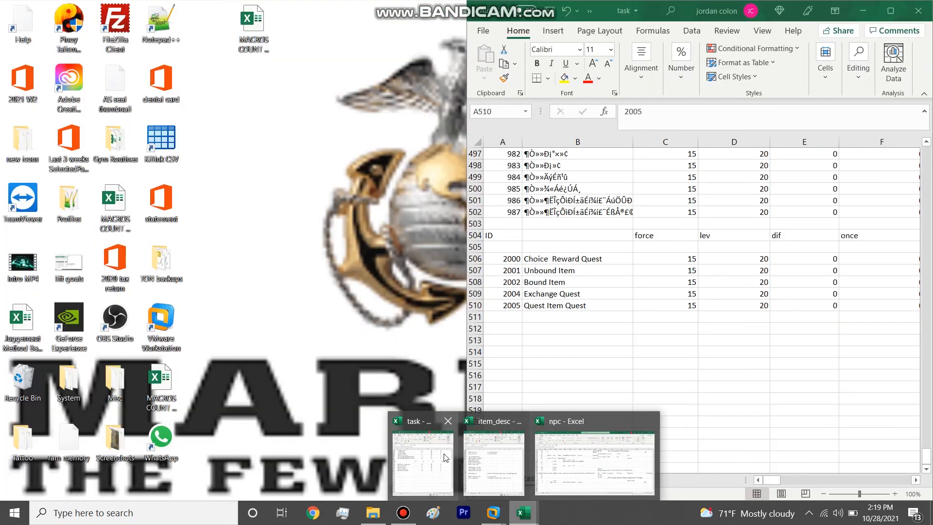
{"action": "left_click", "coordinate": [594, 464]}
{"action": "key", "text": "super+Down"}
{"action": "left_click_drag", "start_coordinate": [772, 480], "coordinate": [693, 459]}
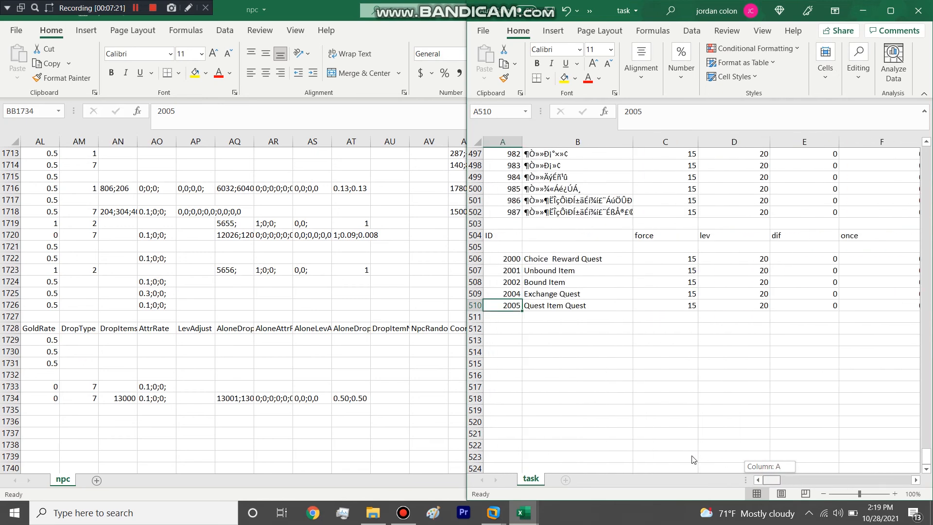
{"action": "left_click", "coordinate": [472, 317]}
{"action": "left_click_drag", "start_coordinate": [772, 480], "coordinate": [688, 467]}
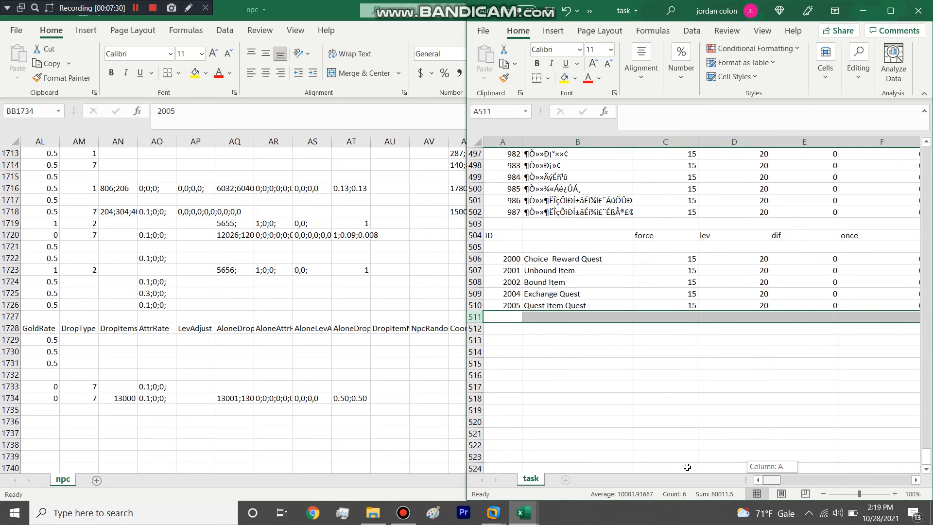
Step: Return to npc and check the quest NPC's row 1731 and the target monsters' rows 1733 and 1734
{"action": "left_click", "coordinate": [863, 11]}
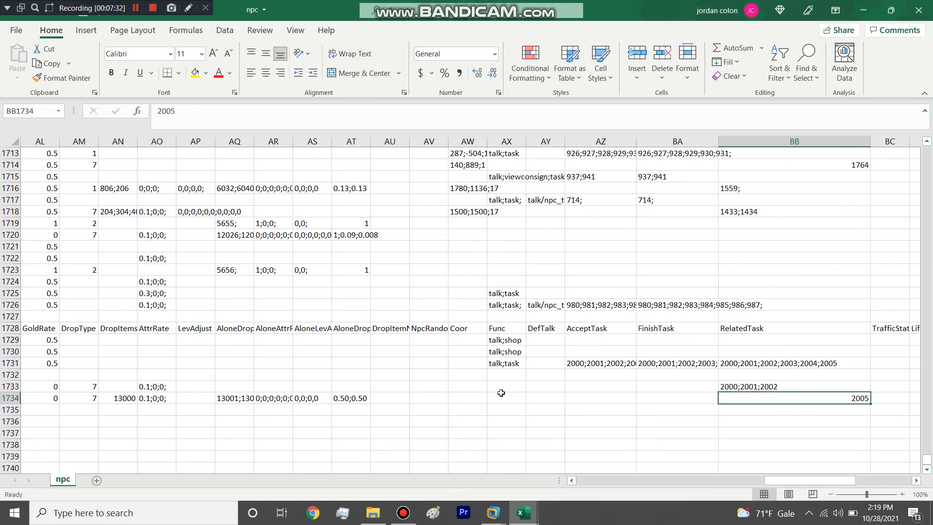
{"action": "left_click", "coordinate": [3, 362]}
{"action": "left_click_drag", "start_coordinate": [799, 482], "coordinate": [490, 475]}
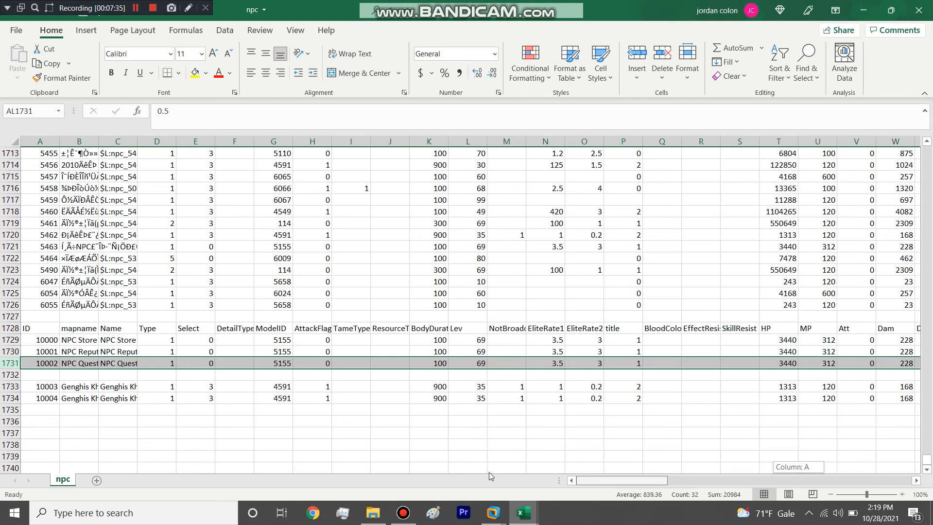
{"action": "left_click_drag", "start_coordinate": [592, 484], "coordinate": [559, 481]}
{"action": "left_click_drag", "start_coordinate": [13, 387], "coordinate": [13, 398]}
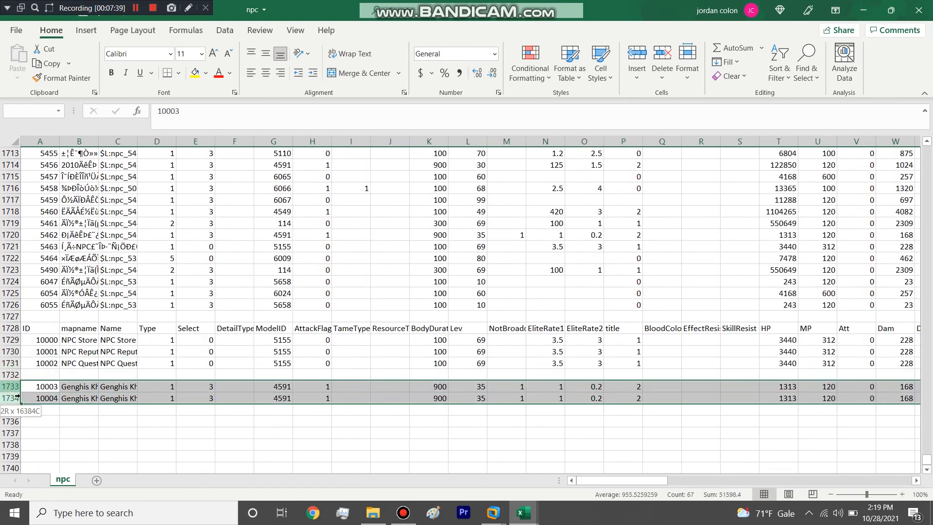
Step: Review the RelatedTask cells of NPCs 10003 and 10004 against the quest NPC's task lists
{"action": "left_click_drag", "start_coordinate": [614, 482], "coordinate": [803, 477]}
{"action": "left_click_drag", "start_coordinate": [747, 389], "coordinate": [747, 397]}
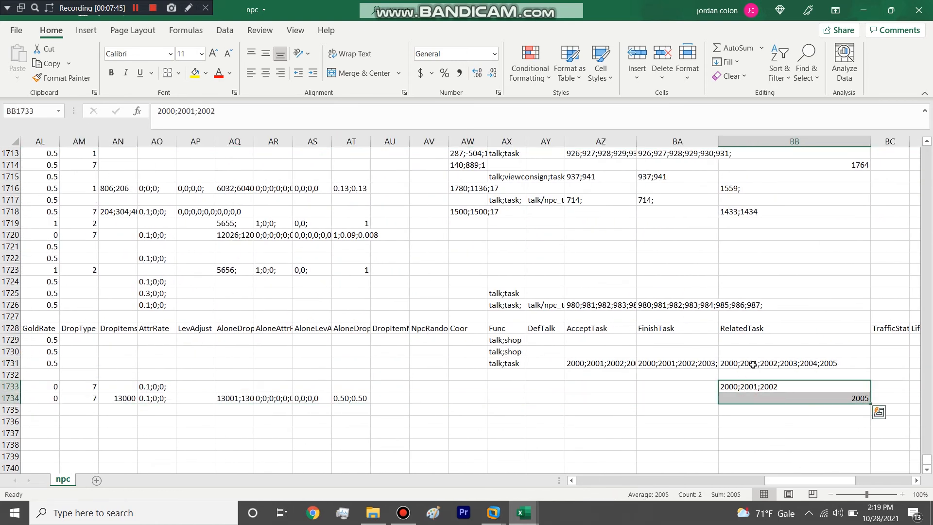
{"action": "left_click", "coordinate": [747, 399]}
{"action": "left_click", "coordinate": [753, 387]}
{"action": "left_click", "coordinate": [755, 396]}
{"action": "left_click", "coordinate": [760, 386]}
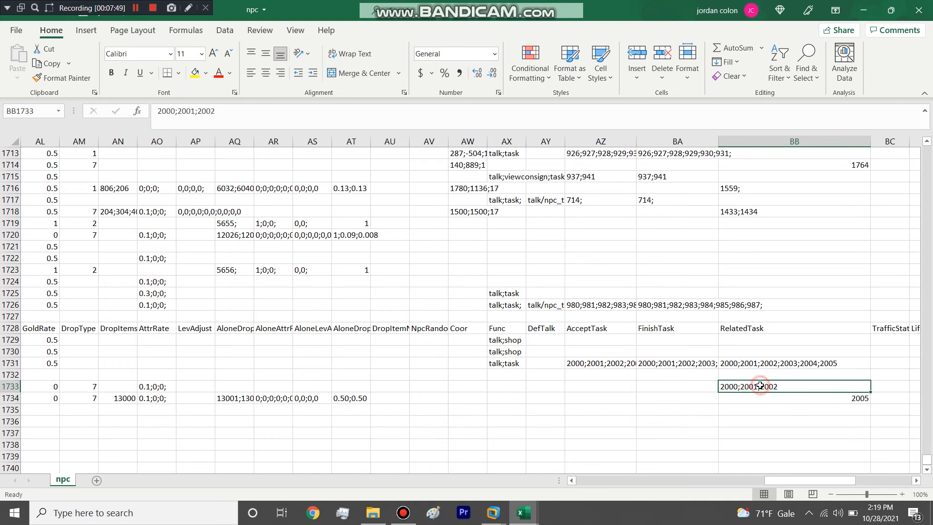
{"action": "left_click", "coordinate": [760, 400]}
{"action": "left_click", "coordinate": [764, 387]}
{"action": "left_click", "coordinate": [767, 398]}
{"action": "left_click", "coordinate": [770, 386]}
{"action": "left_click", "coordinate": [768, 398]}
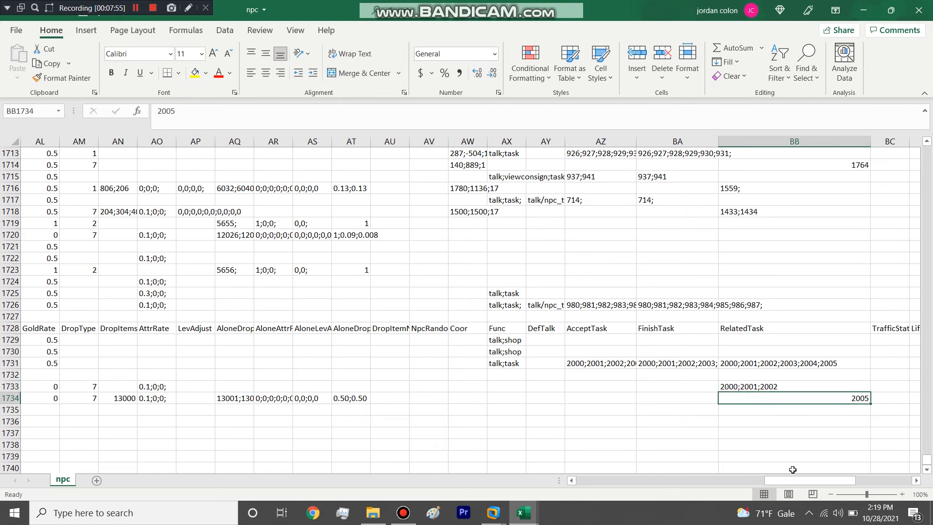
{"action": "left_click_drag", "start_coordinate": [787, 482], "coordinate": [462, 475]}
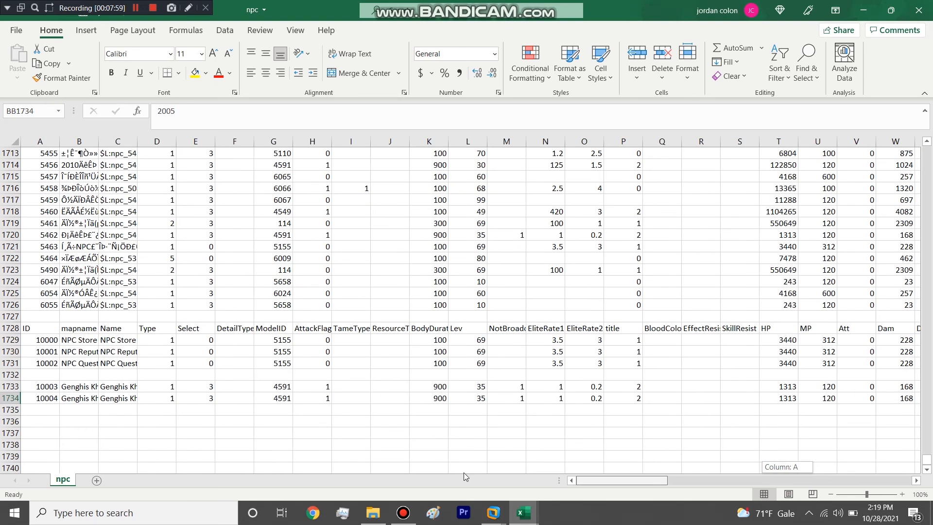
Step: Go back over the custom quests' columns in task, save the workbook, and close it
{"action": "mouse_move", "coordinate": [533, 522]}
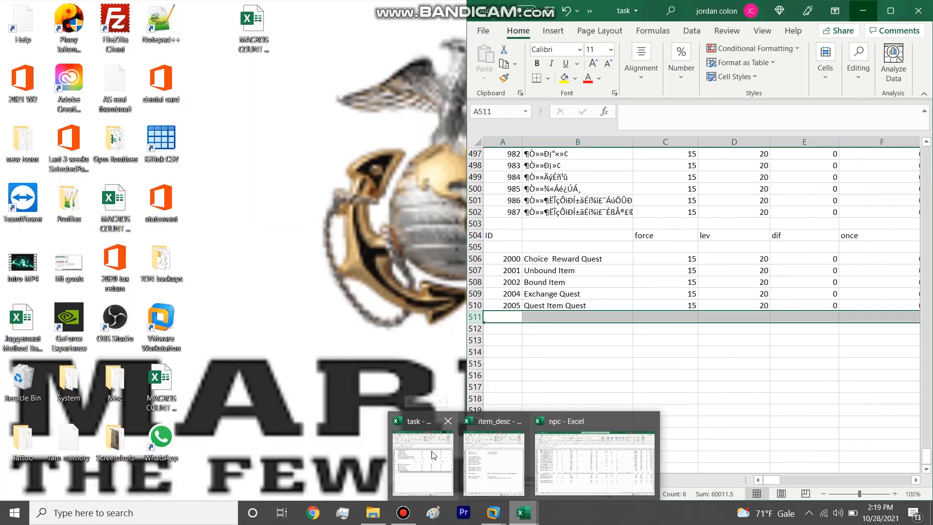
{"action": "left_click", "coordinate": [434, 454]}
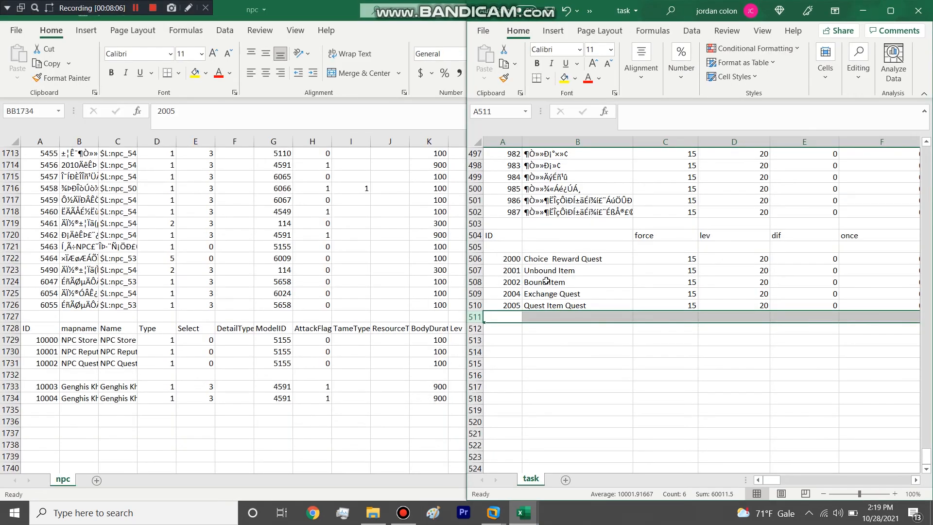
{"action": "left_click_drag", "start_coordinate": [774, 482], "coordinate": [368, 344]}
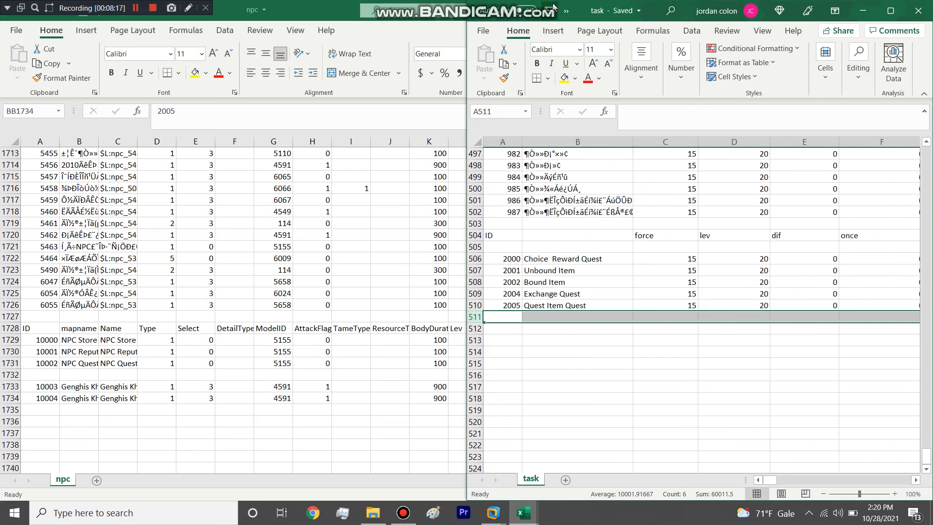
{"action": "left_click", "coordinate": [917, 14]}
Step: Restore the npc window to a smaller size, save the workbook, and select cell B1732
{"action": "left_click_drag", "start_coordinate": [311, 10], "coordinate": [347, 65]}
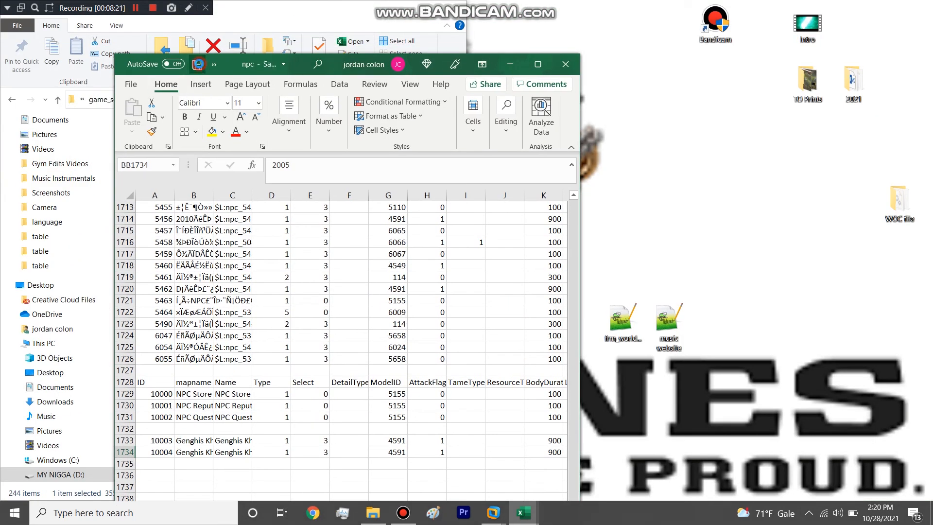
{"action": "left_click", "coordinate": [201, 428]}
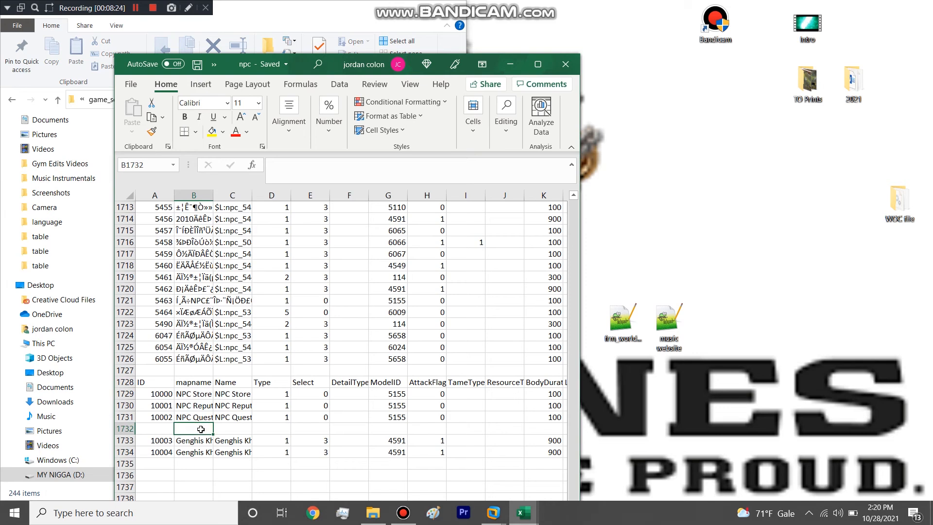
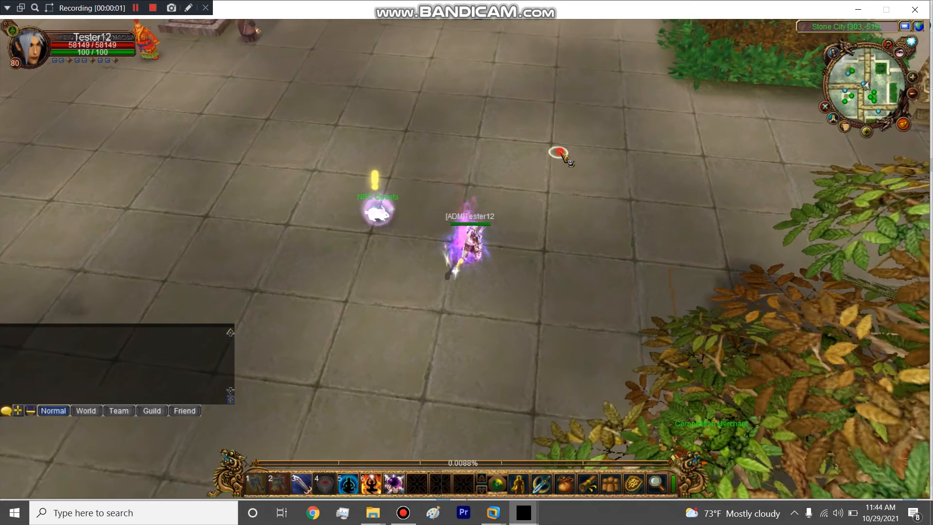
Step: Switch to the game client, walk the character to the NPC Quests character, and open its quest dialogue
{"action": "left_click", "coordinate": [565, 155]}
{"action": "right_click", "coordinate": [575, 166]}
{"action": "left_click", "coordinate": [512, 195]}
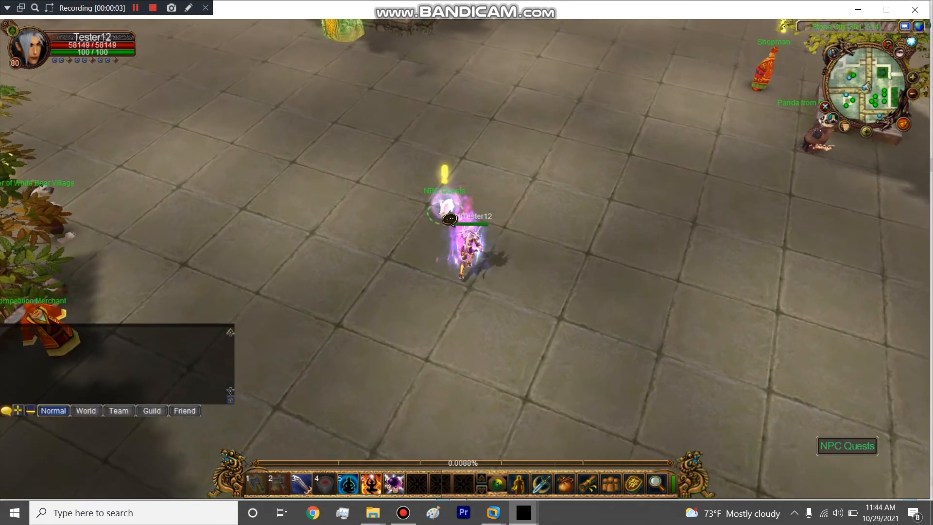
{"action": "left_click", "coordinate": [448, 203]}
{"action": "left_click", "coordinate": [473, 279]}
{"action": "right_click", "coordinate": [481, 283]}
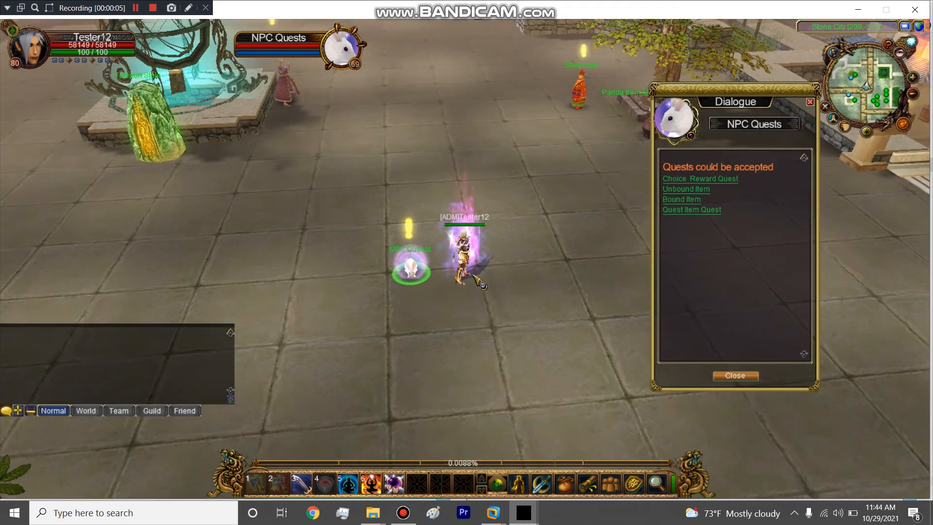
Step: Open the npc workbook from game_server > local > common > table inside the 2. Editing folder, and clear the folder window away
{"action": "left_click", "coordinate": [382, 511]}
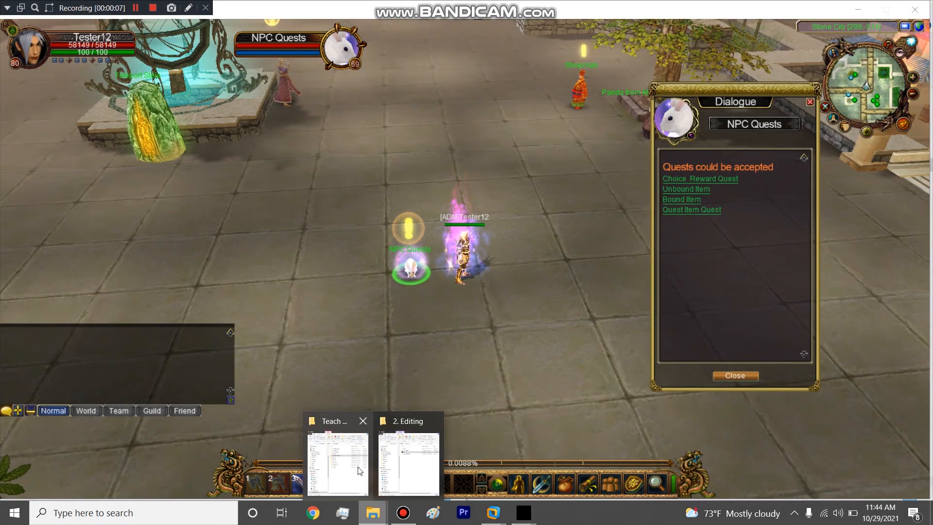
{"action": "left_click", "coordinate": [409, 456]}
{"action": "double_click", "coordinate": [671, 153]}
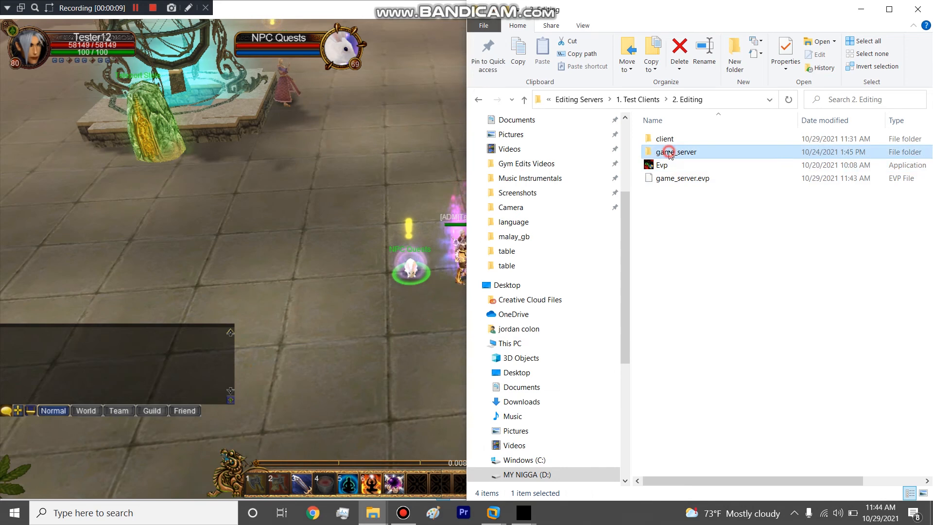
{"action": "double_click", "coordinate": [674, 143]}
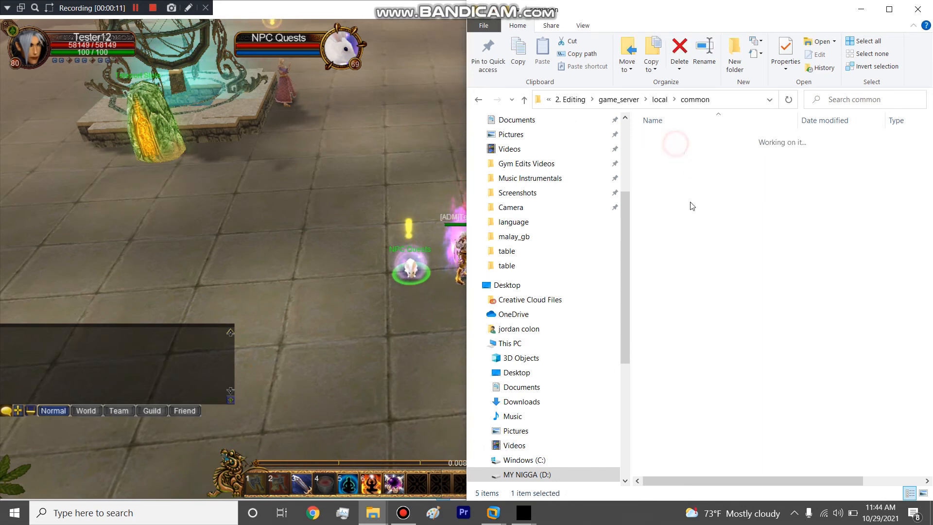
{"action": "double_click", "coordinate": [672, 208]}
{"action": "left_click", "coordinate": [665, 138]}
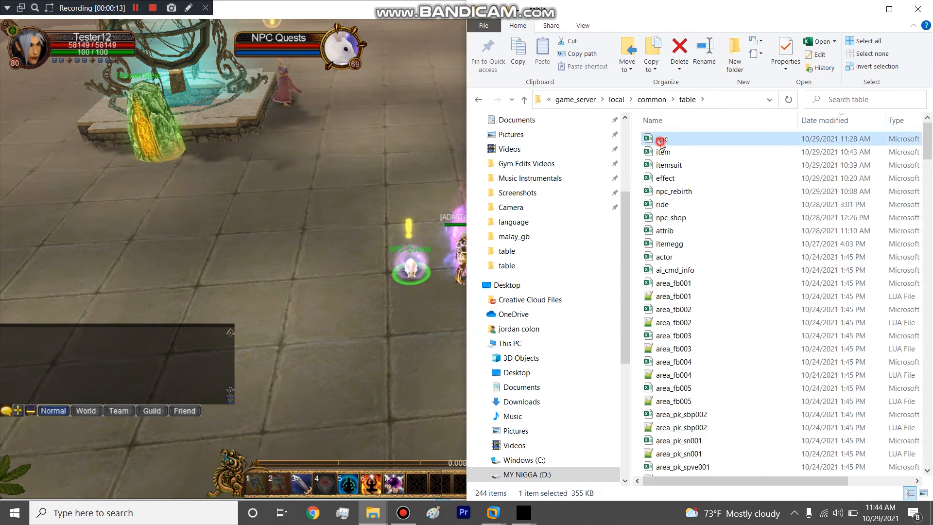
{"action": "left_click", "coordinate": [859, 8]}
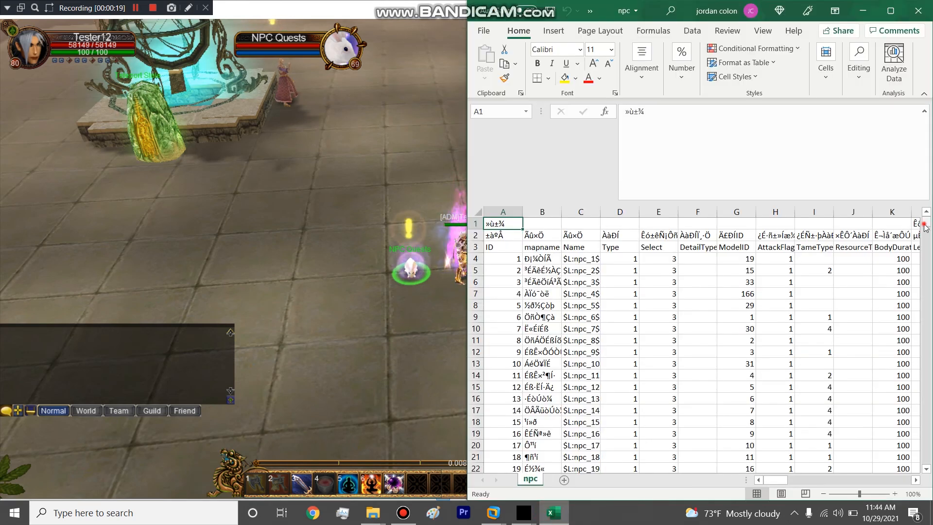
Step: Examine the quest NPC's Func and AcceptTask cells, AX1731 and AZ1731, in the npc workbook
{"action": "left_click_drag", "start_coordinate": [925, 227], "coordinate": [918, 482]}
{"action": "left_click", "coordinate": [480, 399]}
{"action": "left_click_drag", "start_coordinate": [775, 479], "coordinate": [873, 479]}
{"action": "left_click", "coordinate": [777, 399]}
{"action": "left_click_drag", "start_coordinate": [722, 212], "coordinate": [855, 218]}
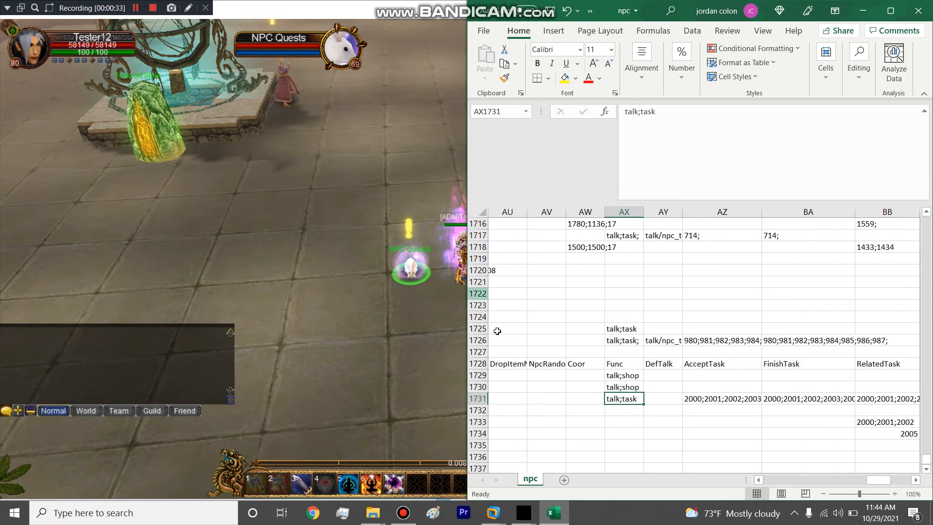
{"action": "left_click", "coordinate": [743, 400]}
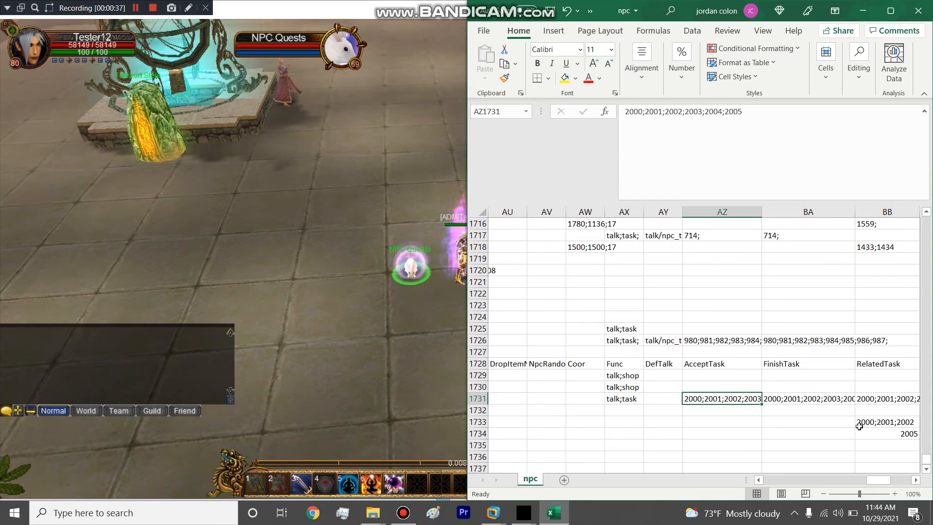
Step: Return to the game, open the Choice Reward Quest from the quest NPC, and inspect its two optional reward items
{"action": "left_click", "coordinate": [407, 261]}
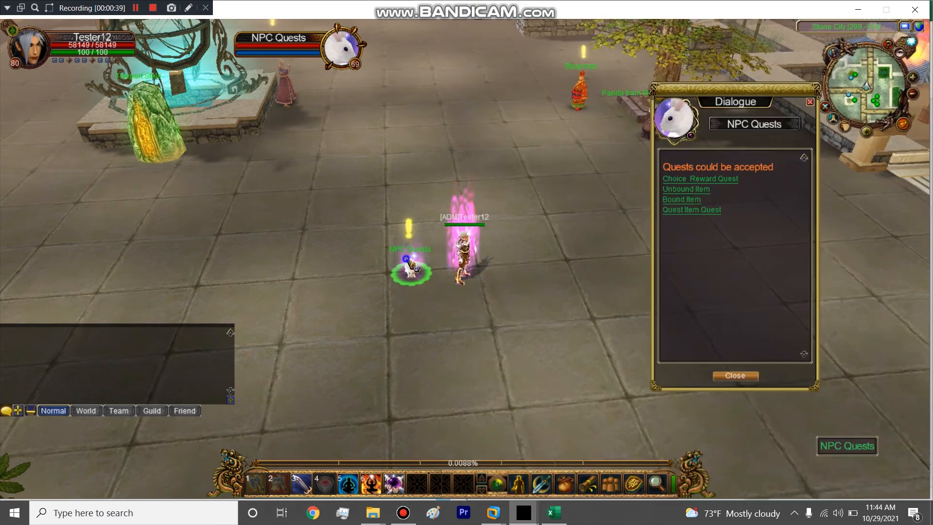
{"action": "left_click", "coordinate": [700, 178]}
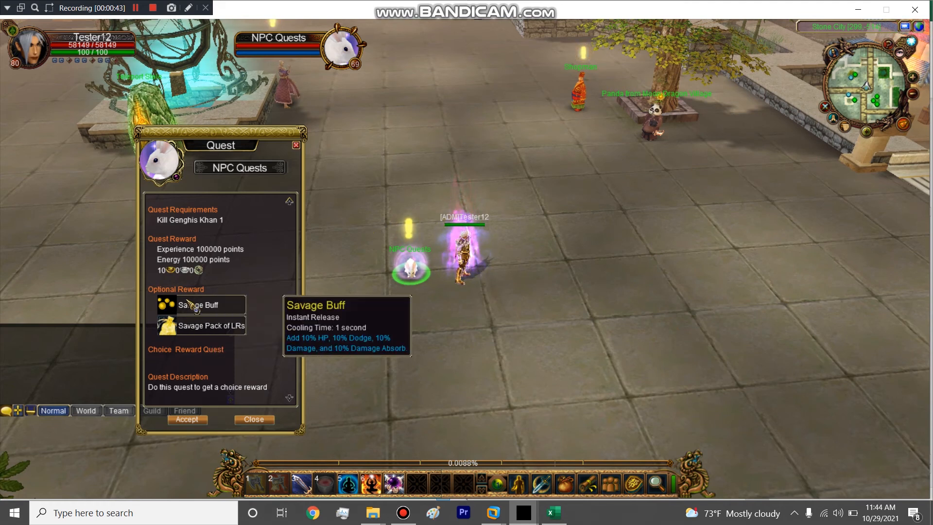
{"action": "left_click_drag", "start_coordinate": [193, 141], "coordinate": [726, 64]}
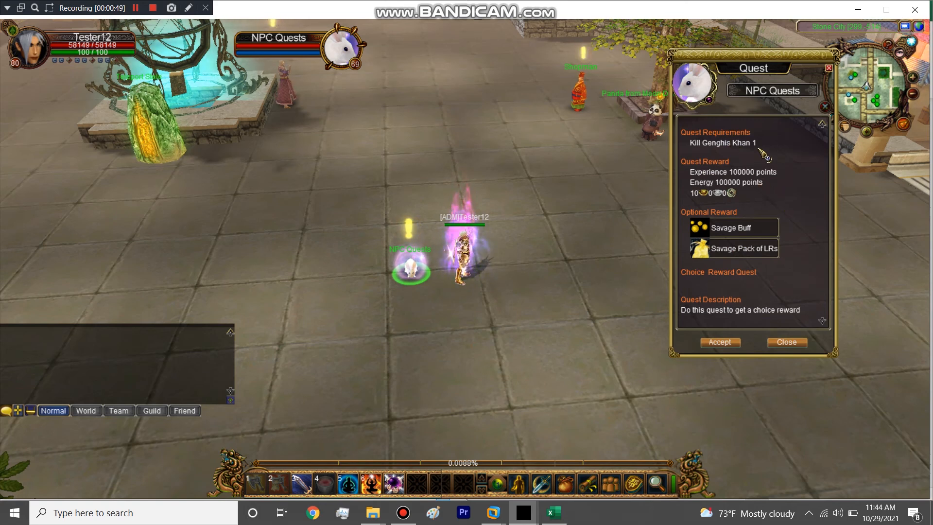
{"action": "mouse_move", "coordinate": [742, 232]}
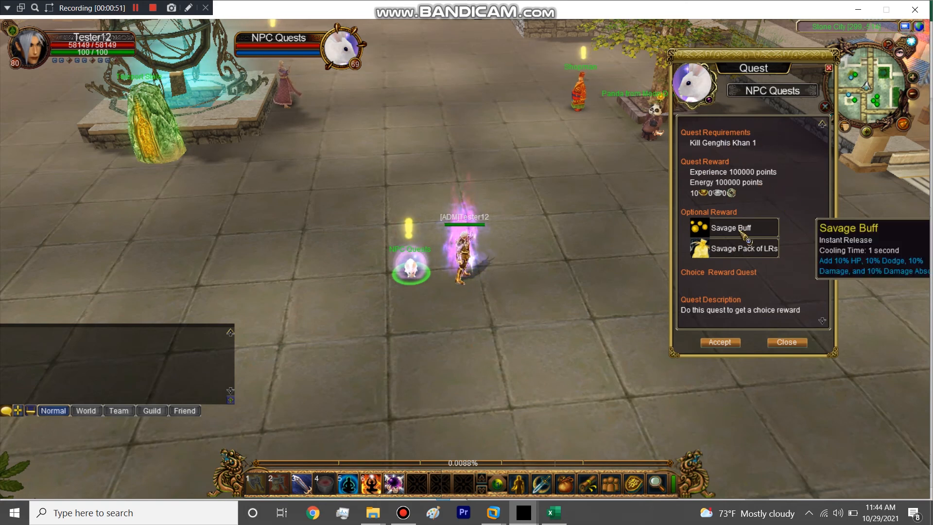
{"action": "mouse_move", "coordinate": [742, 252]}
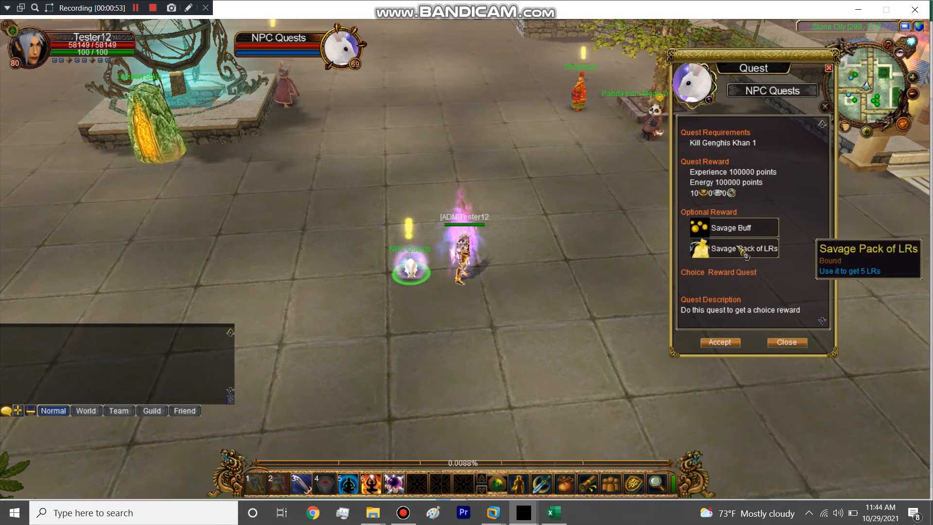
Step: Open the Unbound Item and Bound Item quests from the NPC and compare the item details of their Savage Buff rewards
{"action": "left_click", "coordinate": [412, 266]}
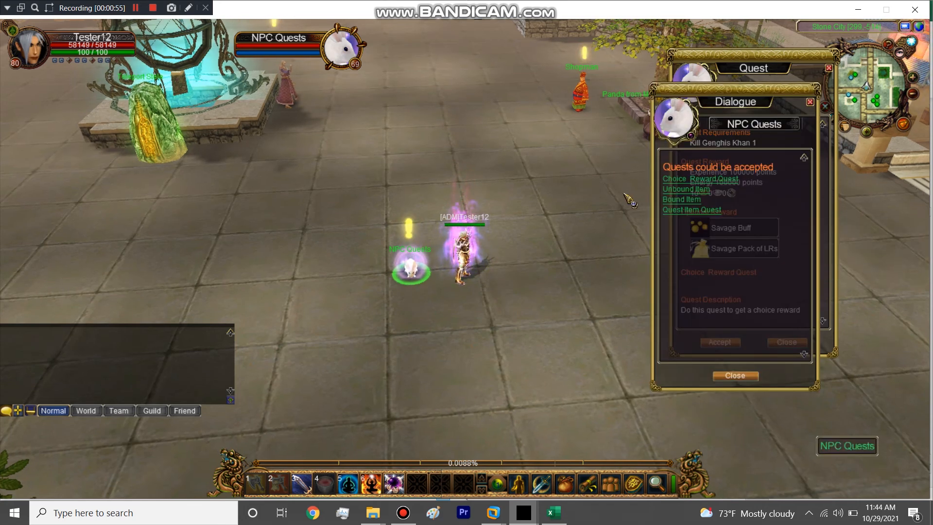
{"action": "left_click", "coordinate": [675, 187]}
{"action": "mouse_move", "coordinate": [731, 197]}
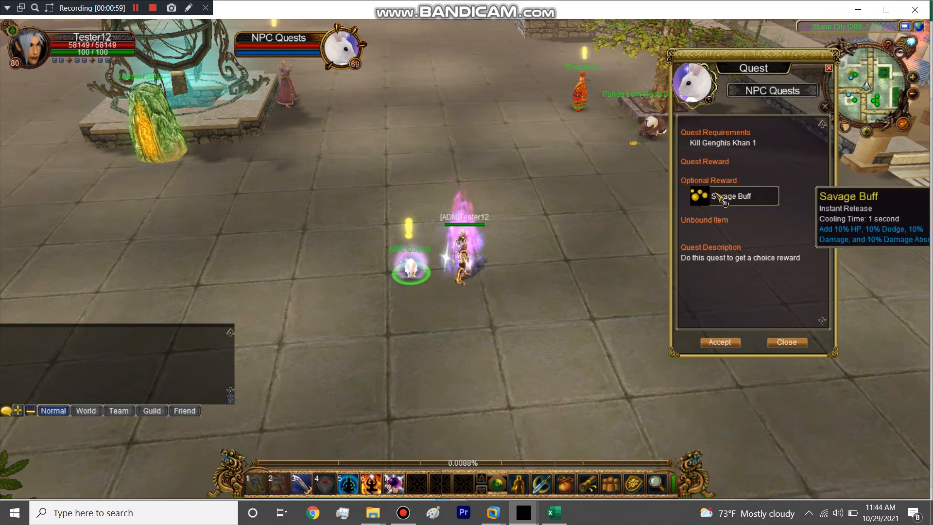
{"action": "left_click", "coordinate": [412, 269]}
{"action": "left_click", "coordinate": [683, 205]}
{"action": "mouse_move", "coordinate": [724, 193]}
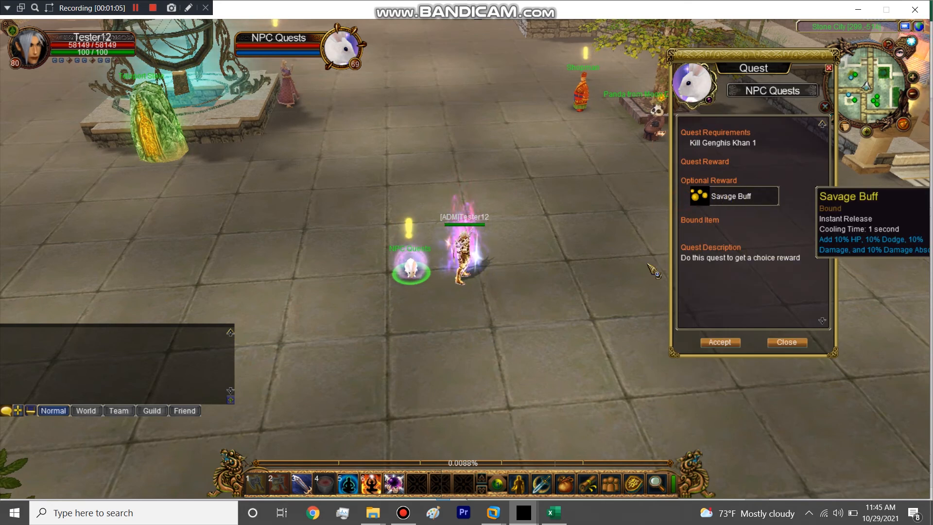
Step: Open the task workbook from game_server > local > malay_gb > table, and clear the folder window away
{"action": "left_click", "coordinate": [375, 514]}
{"action": "left_click", "coordinate": [395, 455]}
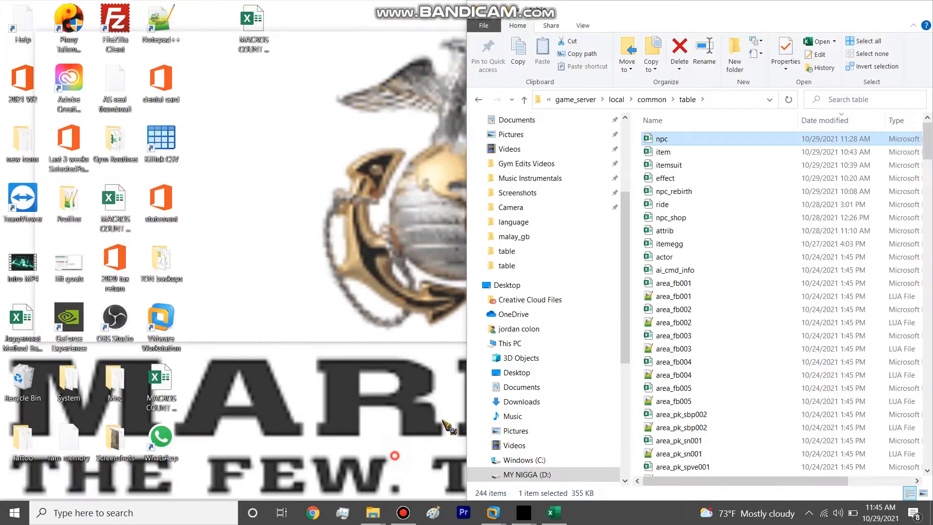
{"action": "left_click", "coordinate": [616, 99]}
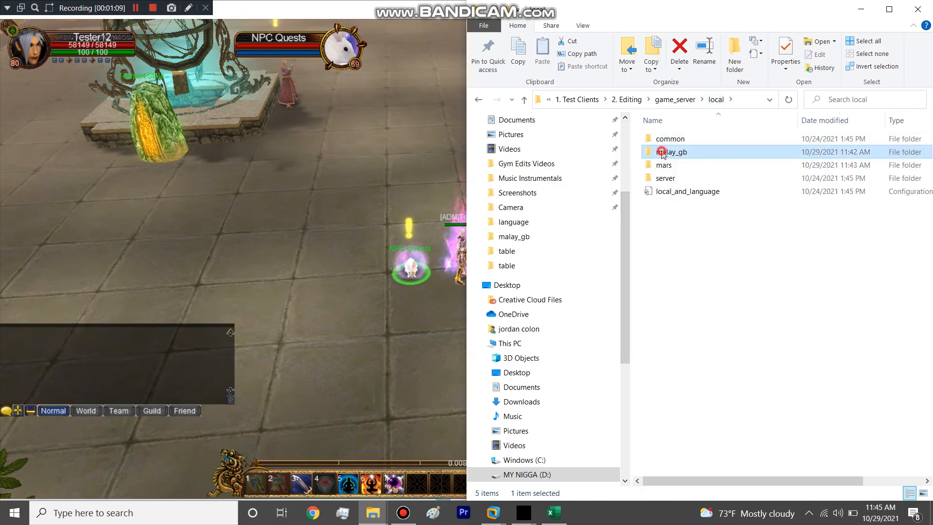
{"action": "double_click", "coordinate": [668, 152]}
{"action": "double_click", "coordinate": [674, 167]}
{"action": "left_click", "coordinate": [657, 99]}
{"action": "double_click", "coordinate": [668, 205]}
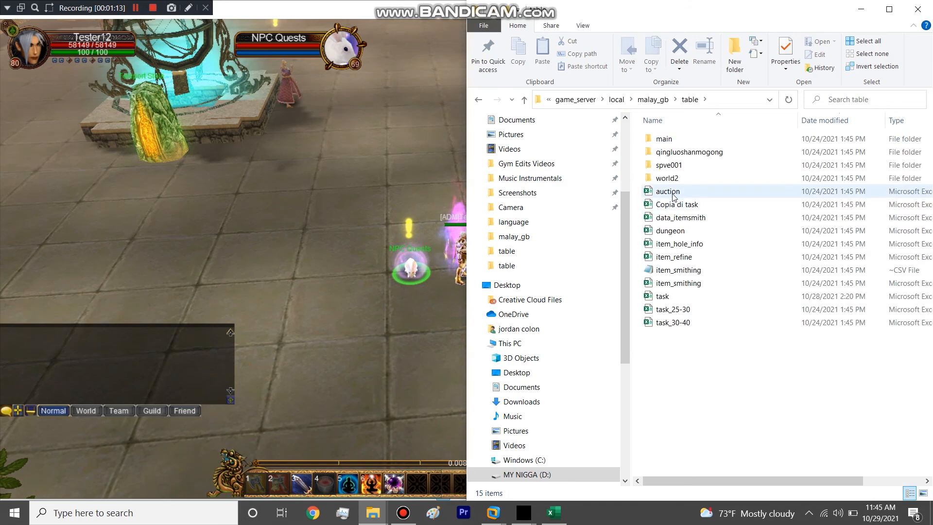
{"action": "left_click", "coordinate": [664, 297]}
{"action": "left_click", "coordinate": [863, 9]}
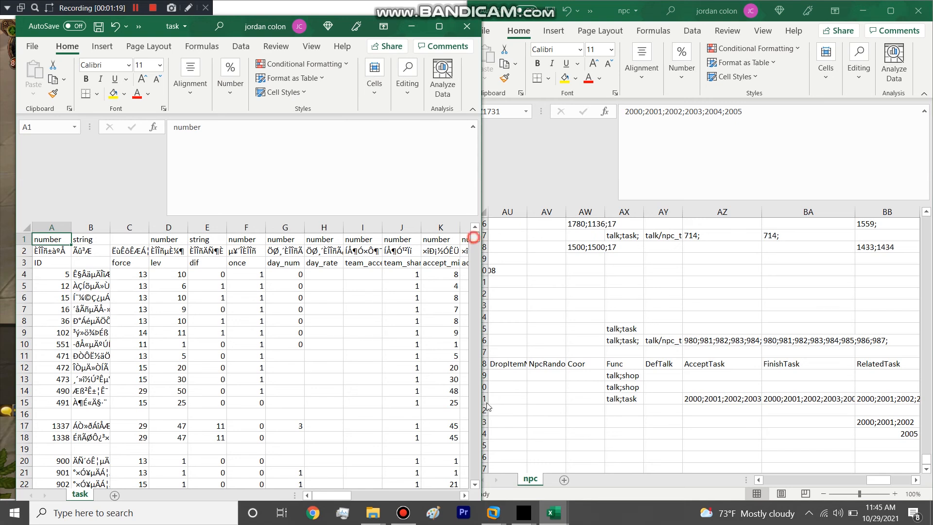
Step: Find the custom quests' reward columns in task and examine the AddItem reward entry in cell AL507
{"action": "left_click_drag", "start_coordinate": [484, 343], "coordinate": [483, 481]}
{"action": "left_click_drag", "start_coordinate": [344, 493], "coordinate": [448, 480]}
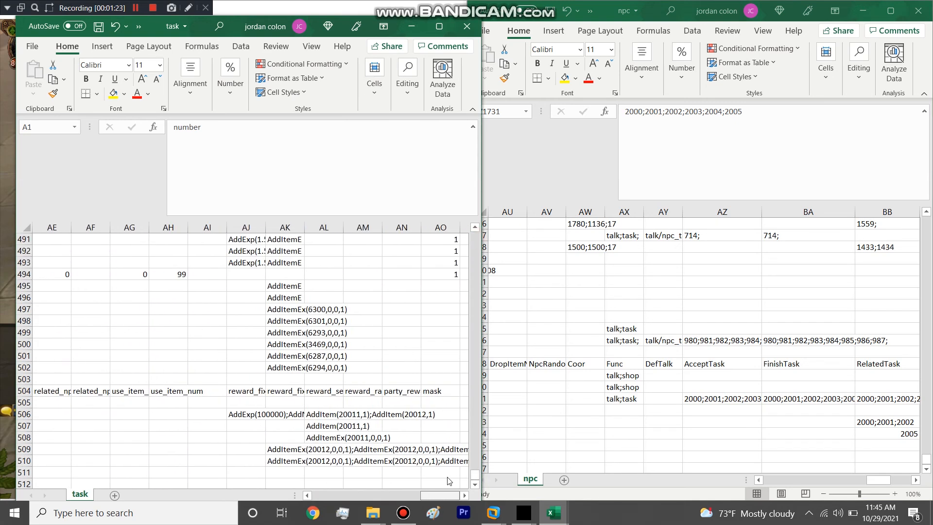
{"action": "left_click", "coordinate": [325, 426]}
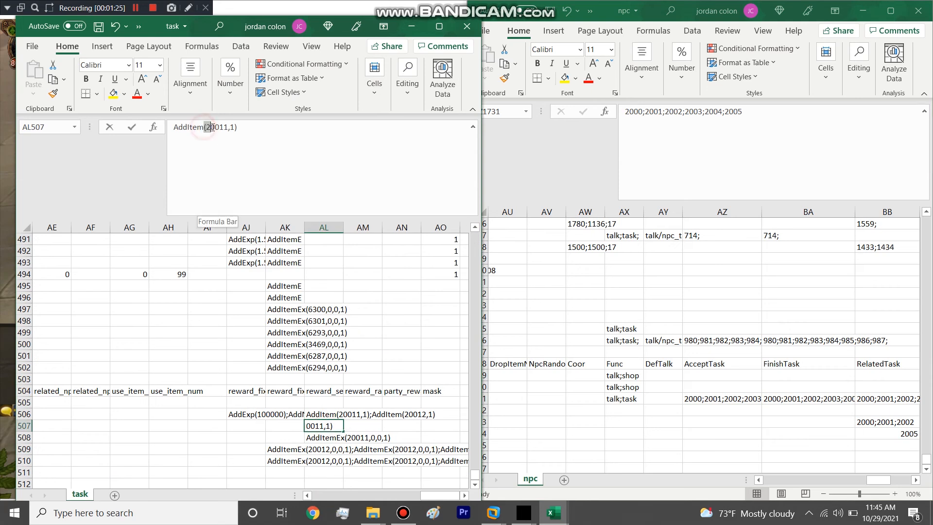
{"action": "left_click_drag", "start_coordinate": [216, 126], "coordinate": [168, 133]}
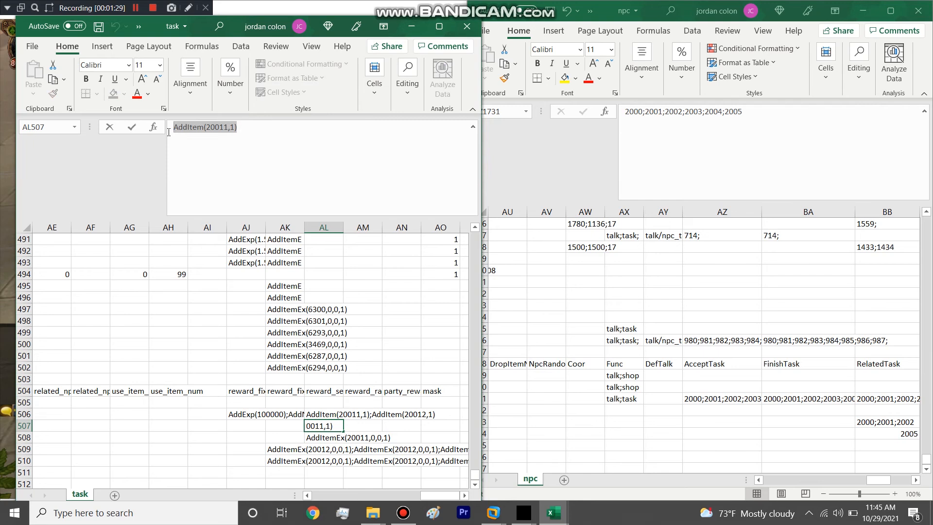
Step: Examine the AddItemEx arguments in cell AL508 against the Bound Item quest's Savage Buff reward in the game
{"action": "left_click", "coordinate": [328, 438]}
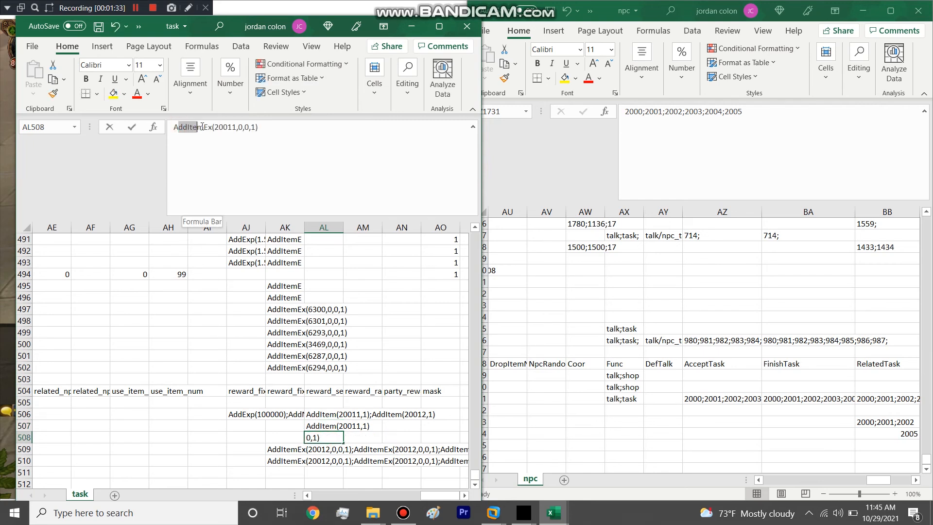
{"action": "double_click", "coordinate": [225, 128]}
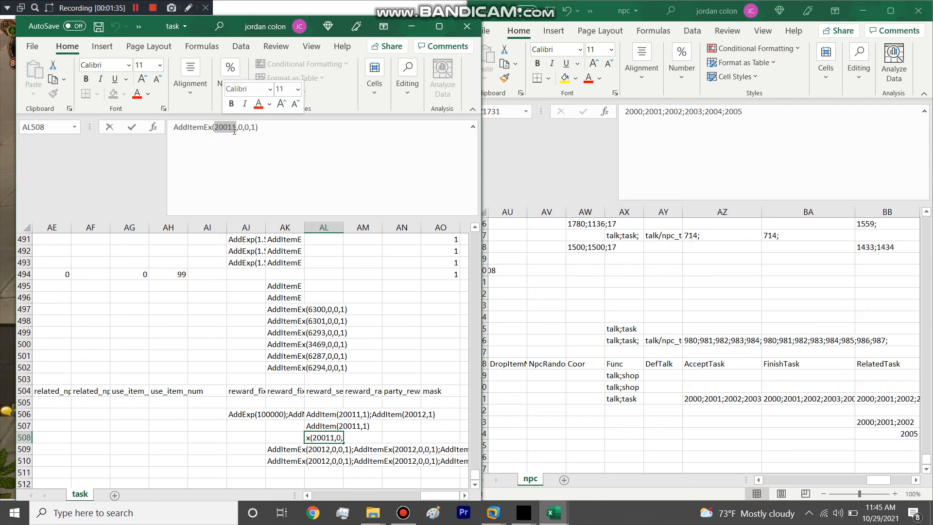
{"action": "left_click", "coordinate": [240, 127]}
{"action": "left_click", "coordinate": [253, 127]}
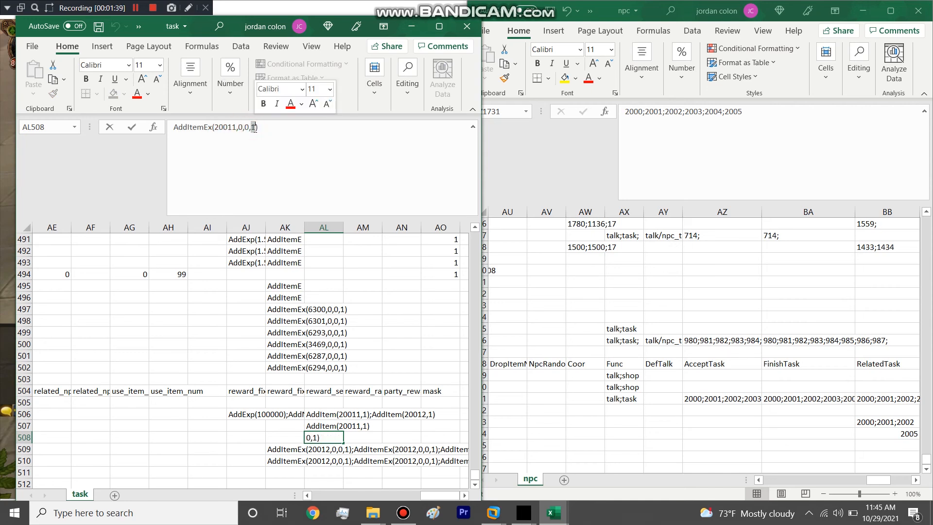
{"action": "mouse_move", "coordinate": [527, 516]}
{"action": "left_click", "coordinate": [589, 457]}
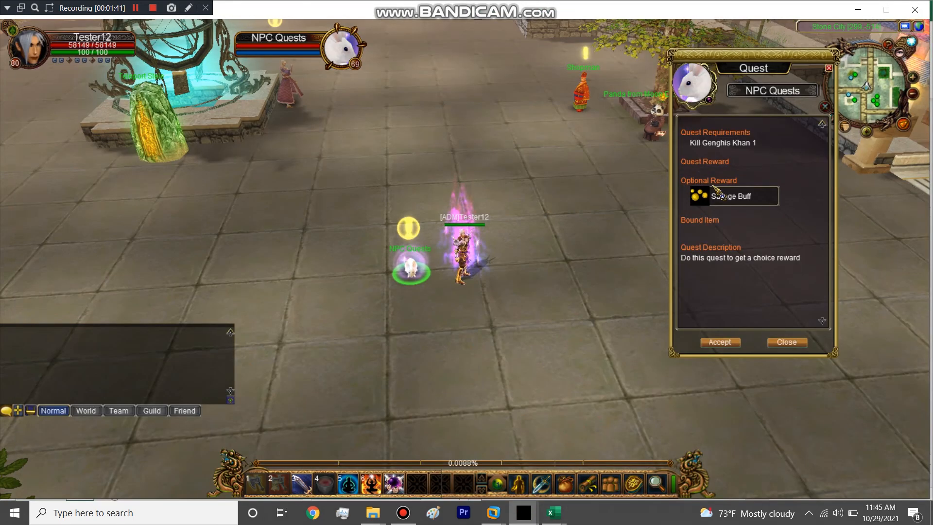
{"action": "mouse_move", "coordinate": [724, 197]}
{"action": "key", "text": "alt+Tab"}
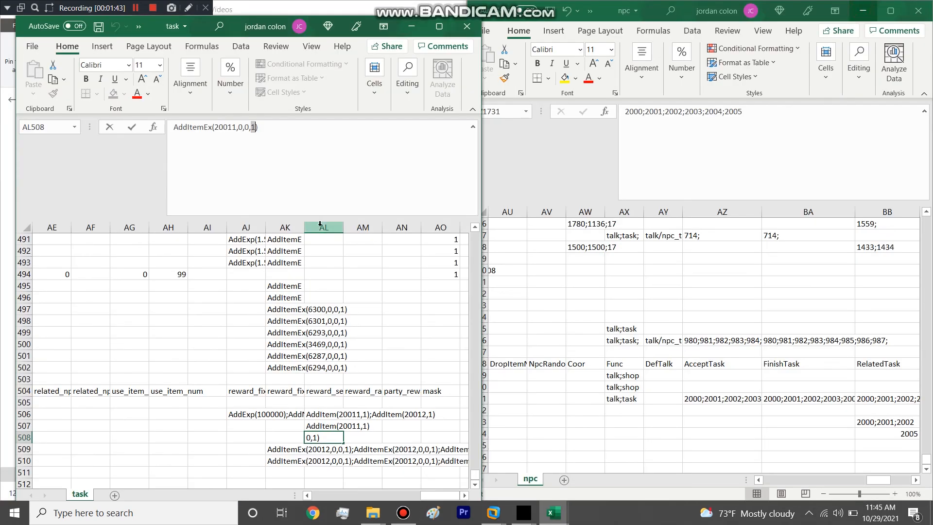
Step: Try repeating AddItemEx(20011,0,0,1); three times in cell AL508, and leave the task workbook for the game
{"action": "left_click_drag", "start_coordinate": [235, 139], "coordinate": [164, 128]}
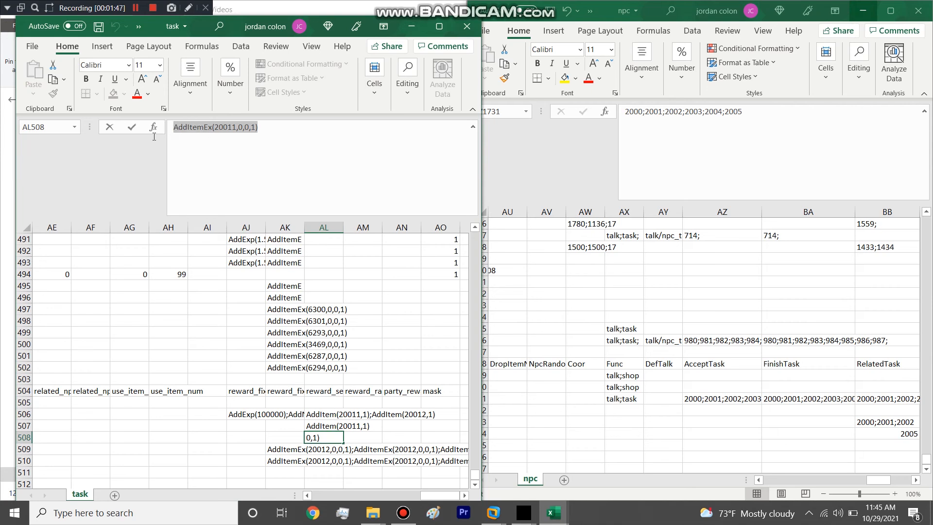
{"action": "left_click", "coordinate": [269, 128]}
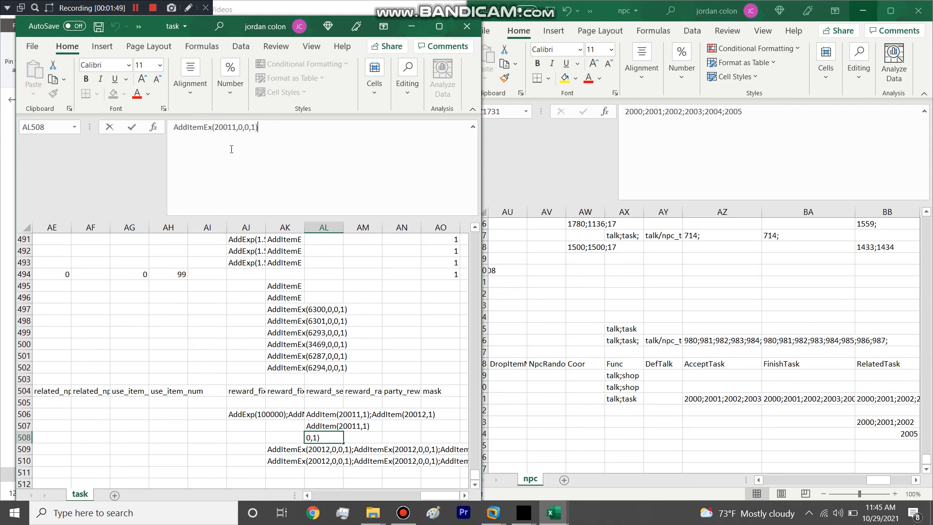
{"action": "left_click", "coordinate": [263, 126]}
{"action": "double_click", "coordinate": [237, 126]}
{"action": "key", "text": "ctrl+c"}
{"action": "left_click", "coordinate": [286, 127]}
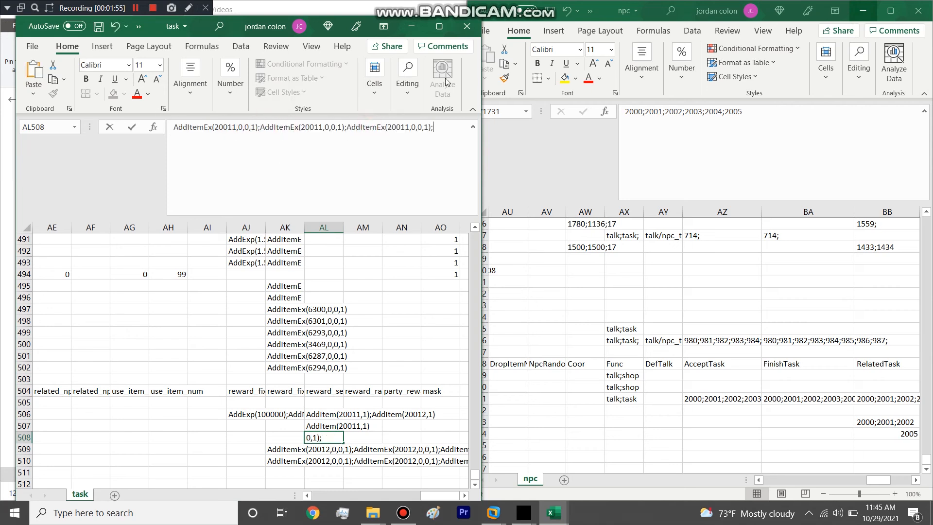
{"action": "left_click", "coordinate": [462, 29]}
{"action": "left_click", "coordinate": [455, 270]}
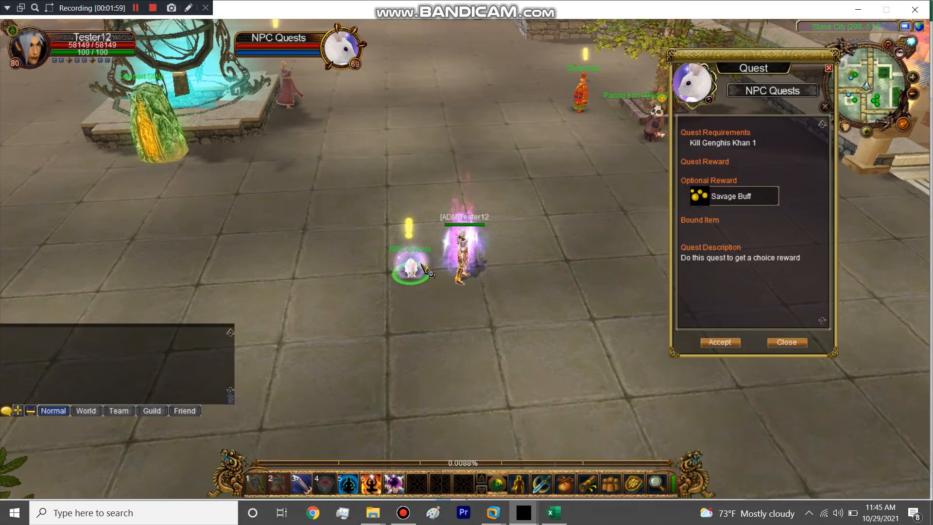
Step: Check the Quest Item Quest's Savage Buff requirement and Savage Pack of LRs rewards at NPC Quests, and accept the quest
{"action": "left_click", "coordinate": [431, 276]}
{"action": "left_click", "coordinate": [706, 210]}
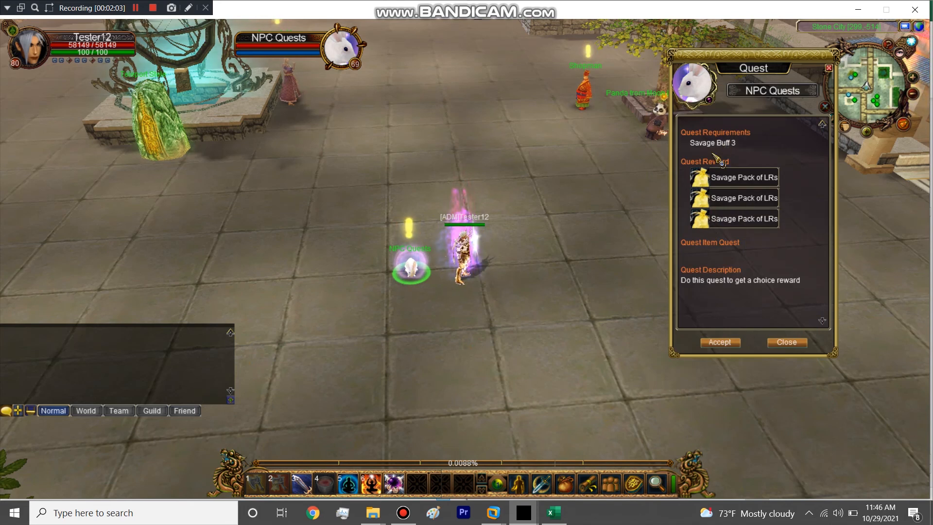
{"action": "left_click", "coordinate": [719, 342]}
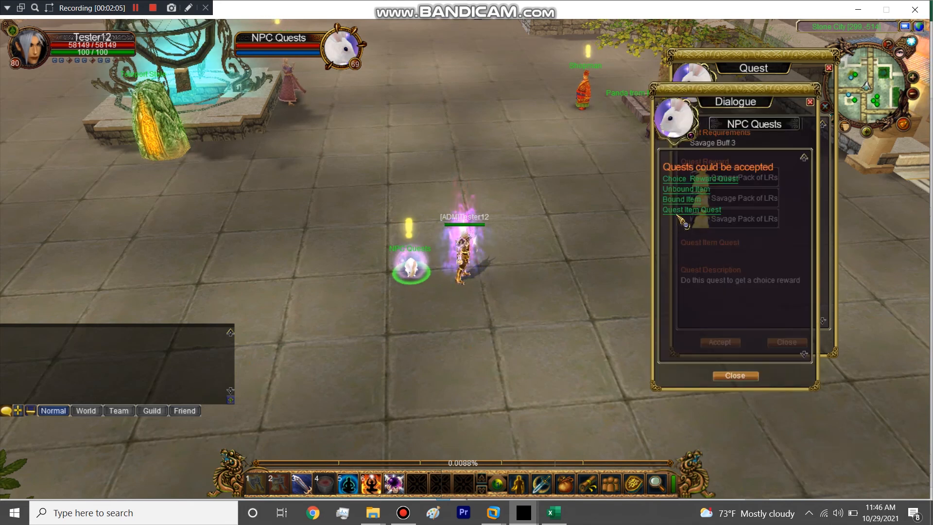
{"action": "left_click", "coordinate": [683, 213]}
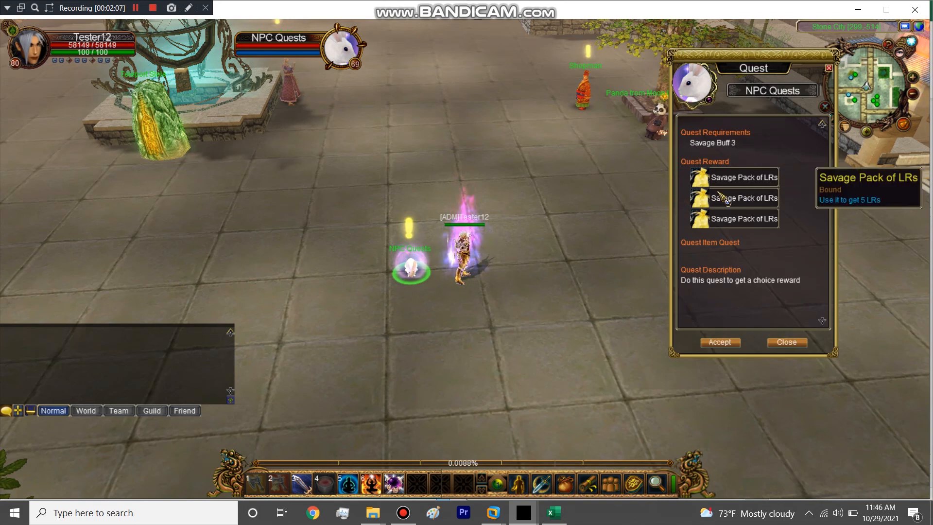
{"action": "left_click", "coordinate": [411, 266]}
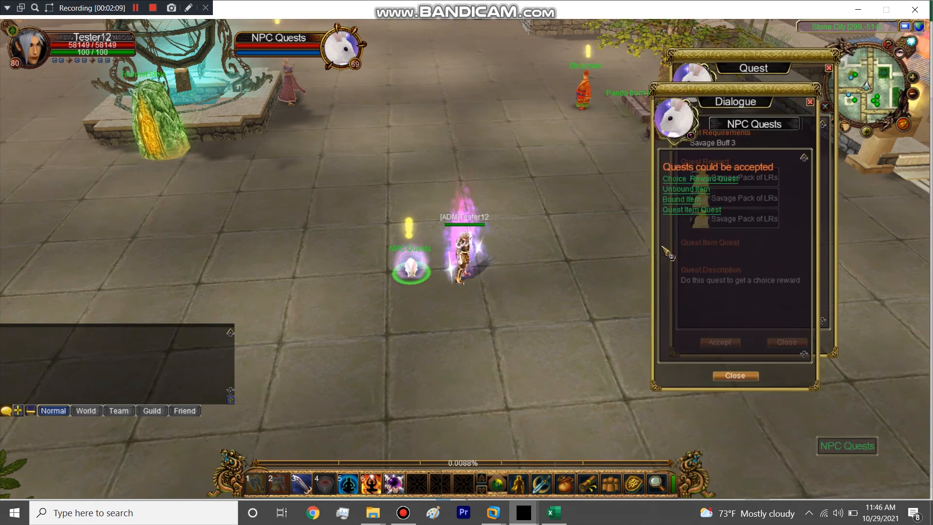
{"action": "left_click", "coordinate": [695, 211]}
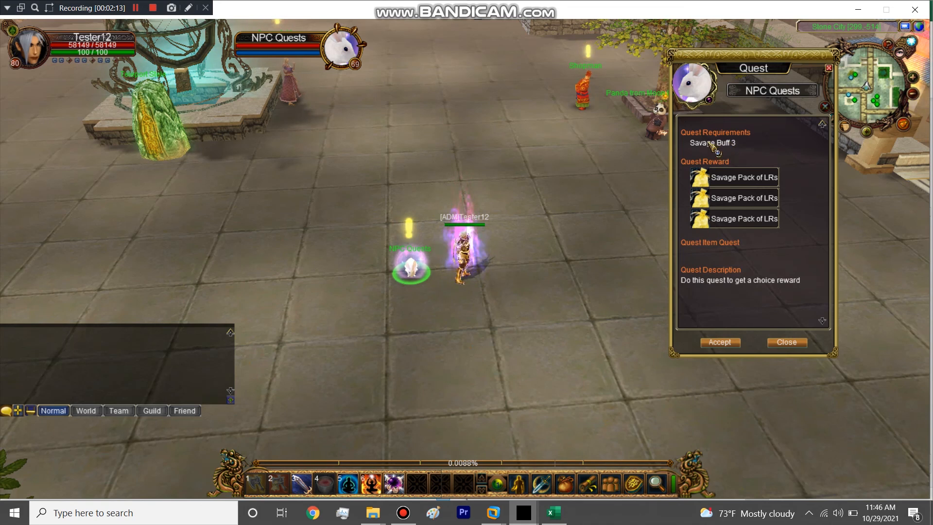
{"action": "left_click", "coordinate": [721, 342]}
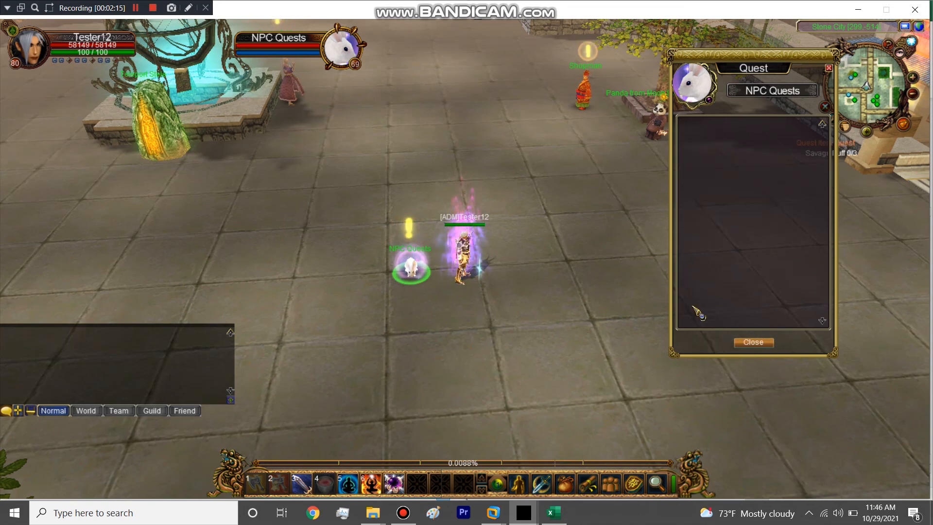
{"action": "left_click", "coordinate": [750, 343]}
Step: List the Savage items with the -listitem command and add three Savage Buffs to the inventory with -additem 20011
{"action": "key", "text": "Return"}
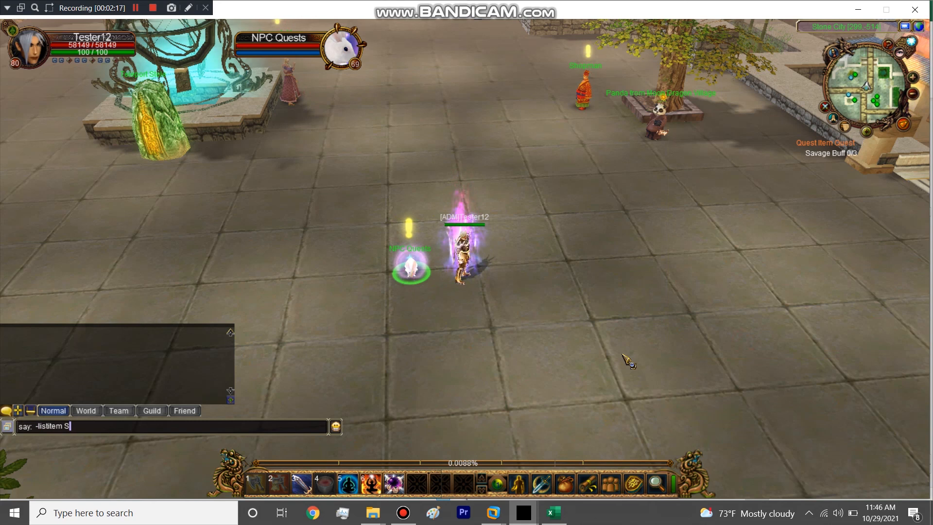
{"action": "key", "text": "Return"}
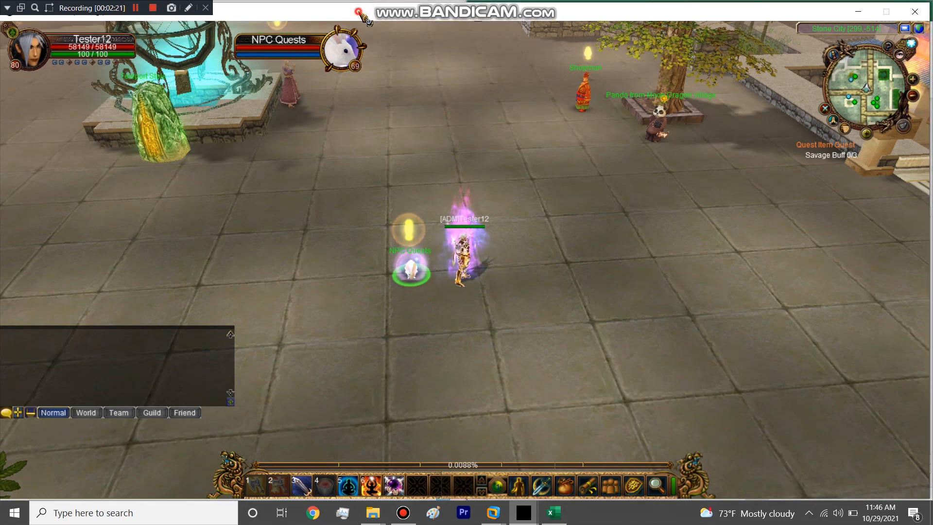
{"action": "key", "text": "Return"}
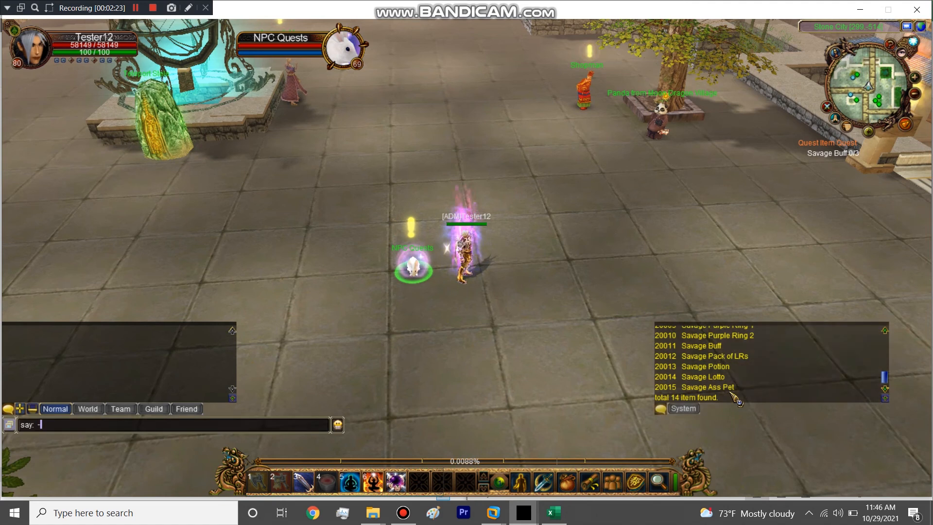
{"action": "type", "text": "-additem 20011"}
{"action": "key", "text": "Return"}
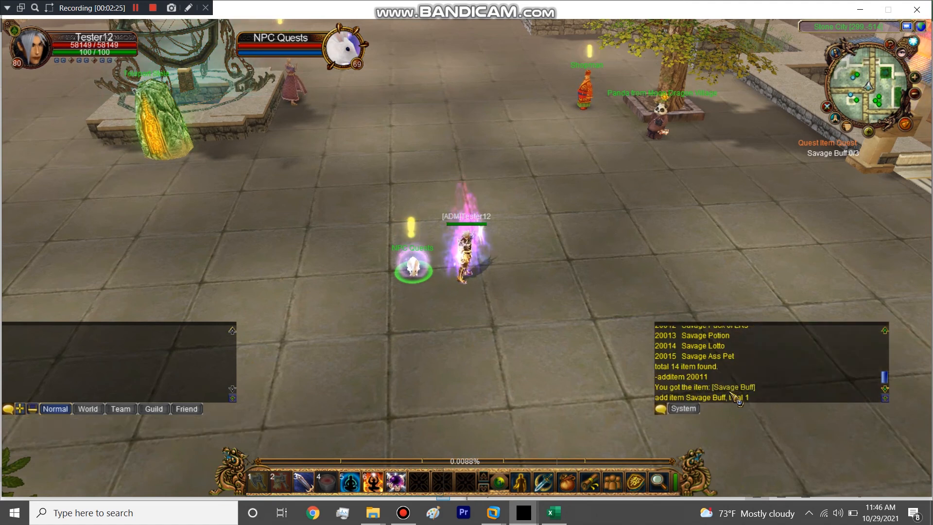
{"action": "key", "text": "Return"}
{"action": "key", "text": "Up"}
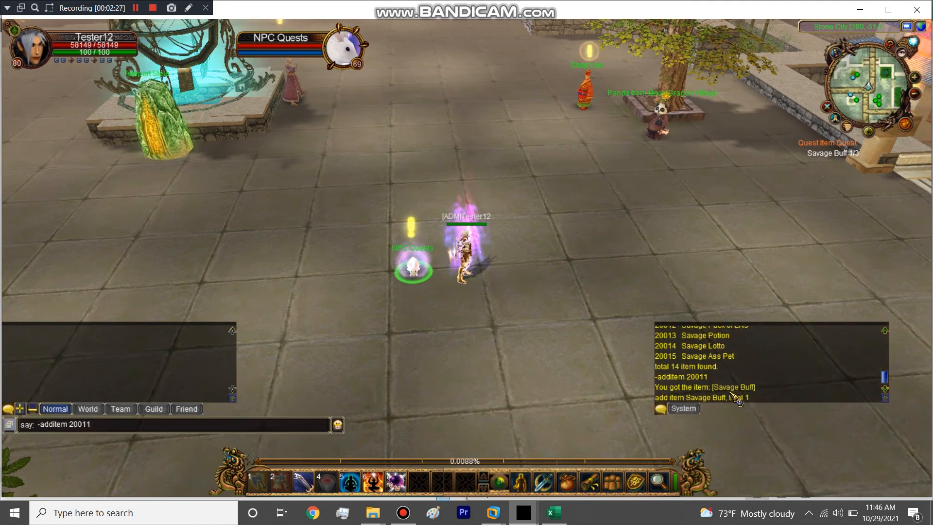
{"action": "key", "text": "Return"}
{"action": "key", "text": "Return"}
{"action": "key", "text": "Return"}
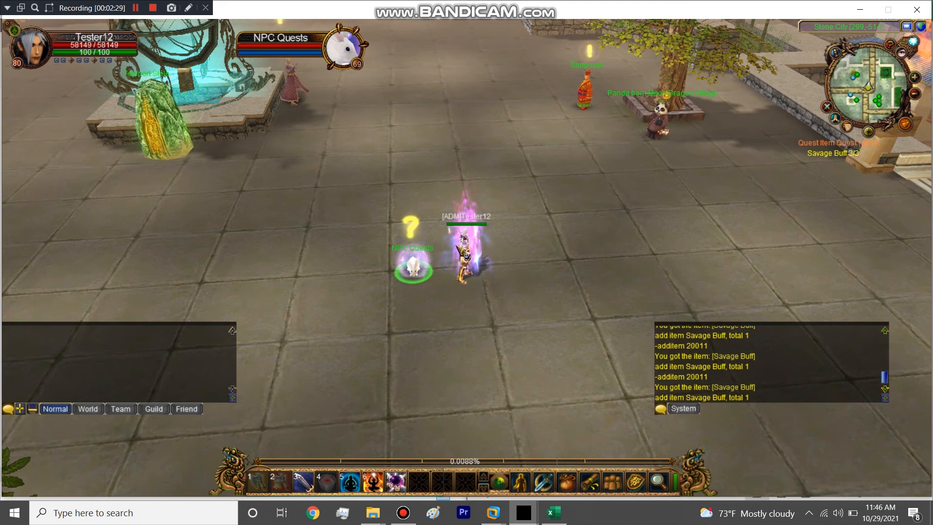
Step: Turn in the Quest Item Quest at NPC Quests and use one Savage Pack of LRs from the inventory
{"action": "left_click", "coordinate": [417, 270]}
{"action": "left_click", "coordinate": [700, 179]}
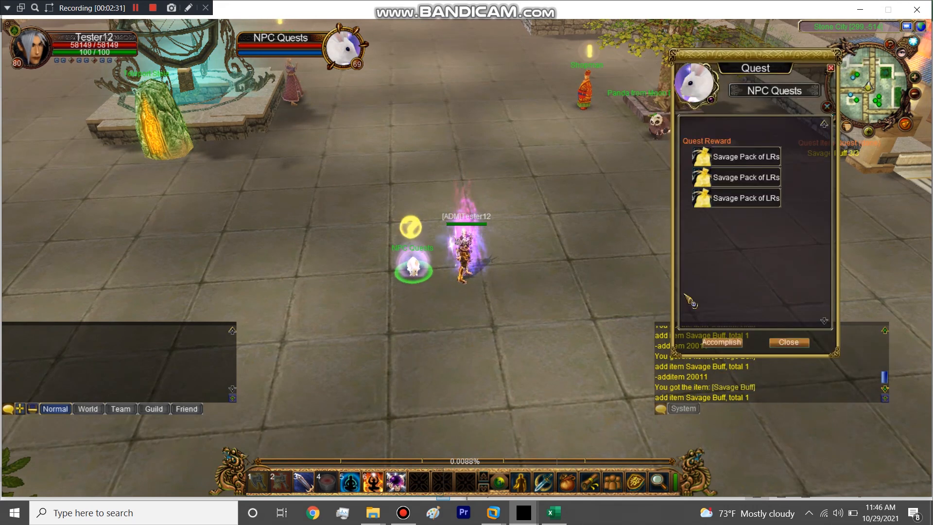
{"action": "left_click", "coordinate": [731, 340]}
{"action": "key", "text": "i"}
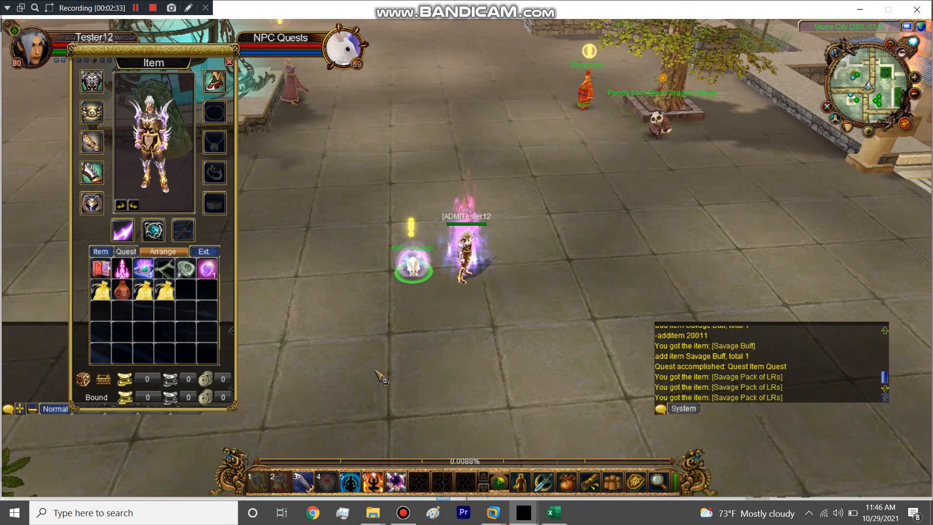
{"action": "right_click", "coordinate": [165, 290]}
{"action": "key", "text": "i"}
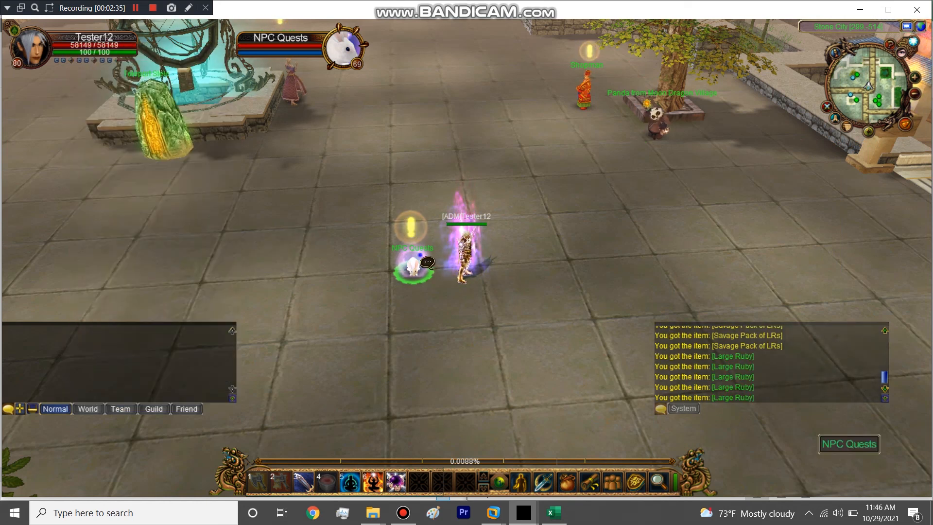
Step: View the Choice Reward Quest's details in the game, and examine the npc workbook's AcceptTask, FinishTask and RelatedTask entries in row 1731
{"action": "left_click", "coordinate": [424, 261]}
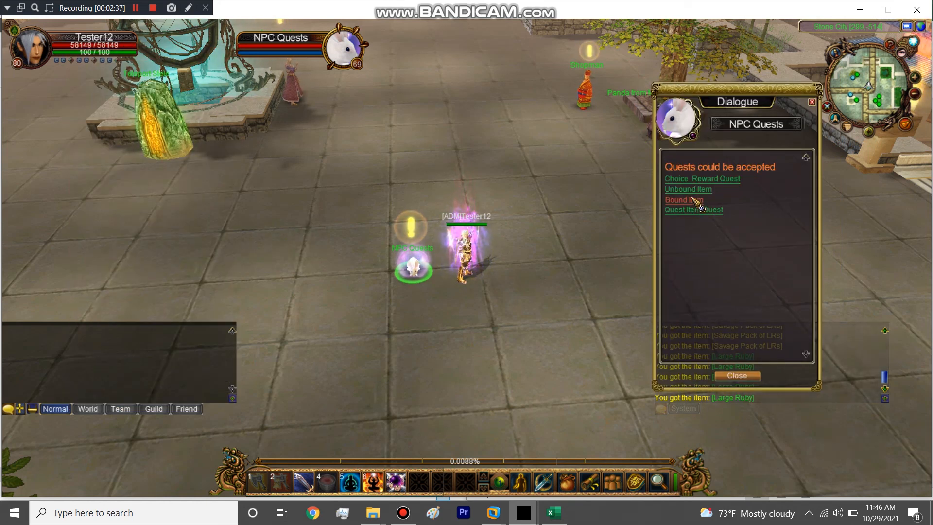
{"action": "left_click", "coordinate": [700, 180]}
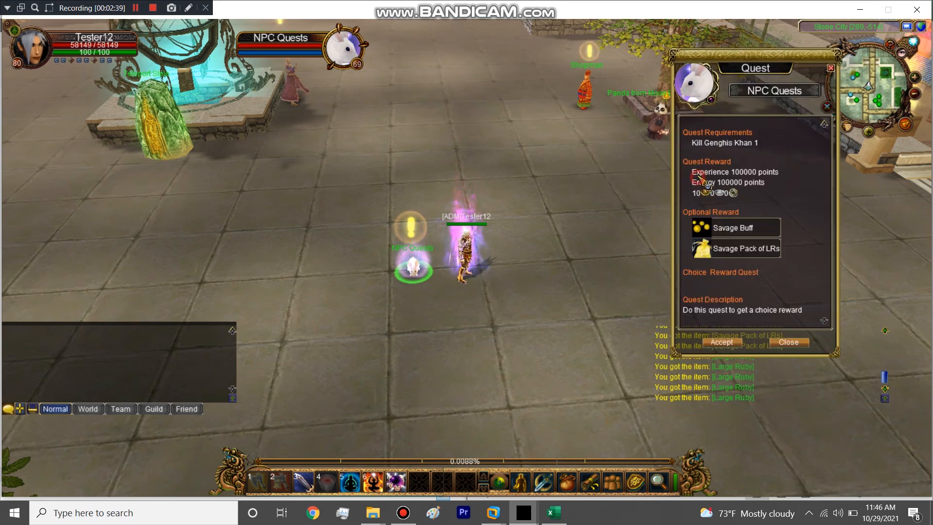
{"action": "left_click", "coordinate": [545, 514]}
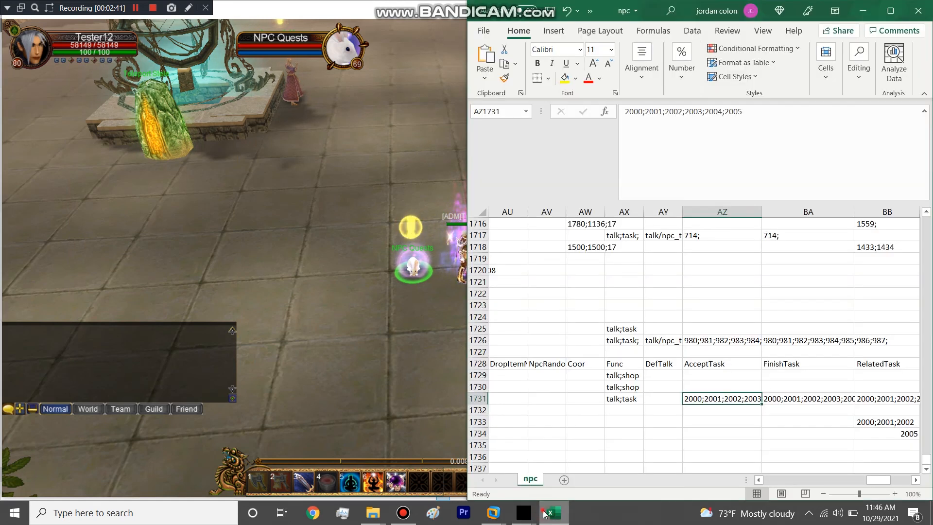
{"action": "left_click", "coordinate": [545, 514]}
{"action": "left_click", "coordinate": [545, 514]}
{"action": "left_click", "coordinate": [714, 399]}
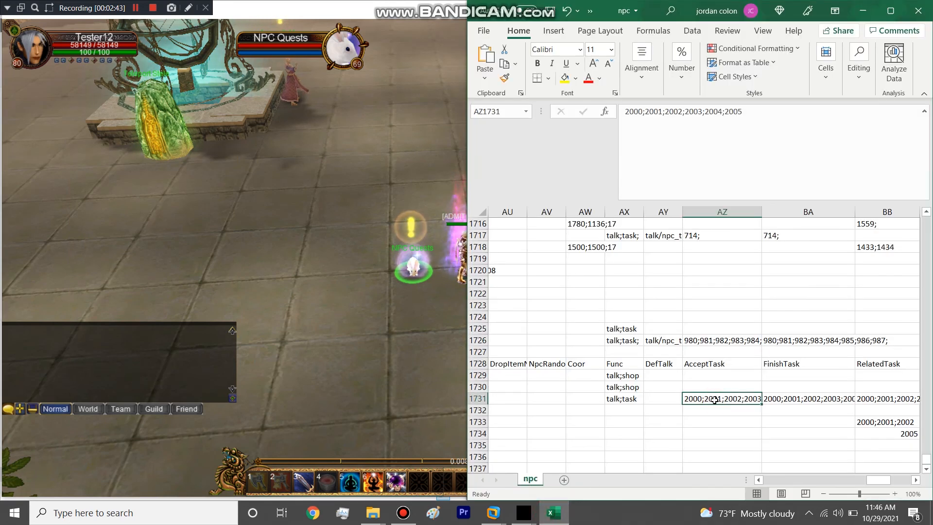
{"action": "left_click", "coordinate": [810, 399]}
{"action": "left_click", "coordinate": [884, 399]}
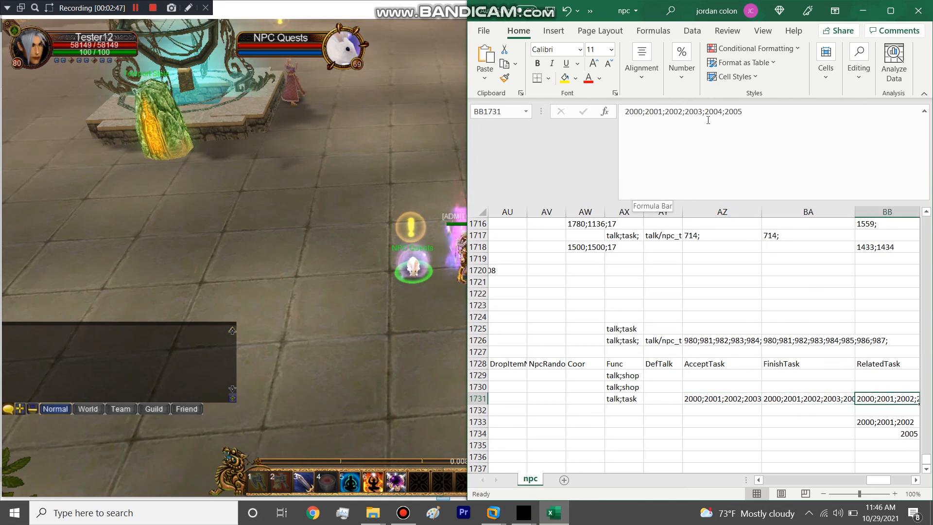
Step: Return to the game and check the Quest Item Quest's requirements and rewards at NPC Quests
{"action": "key", "text": "alt+Tab"}
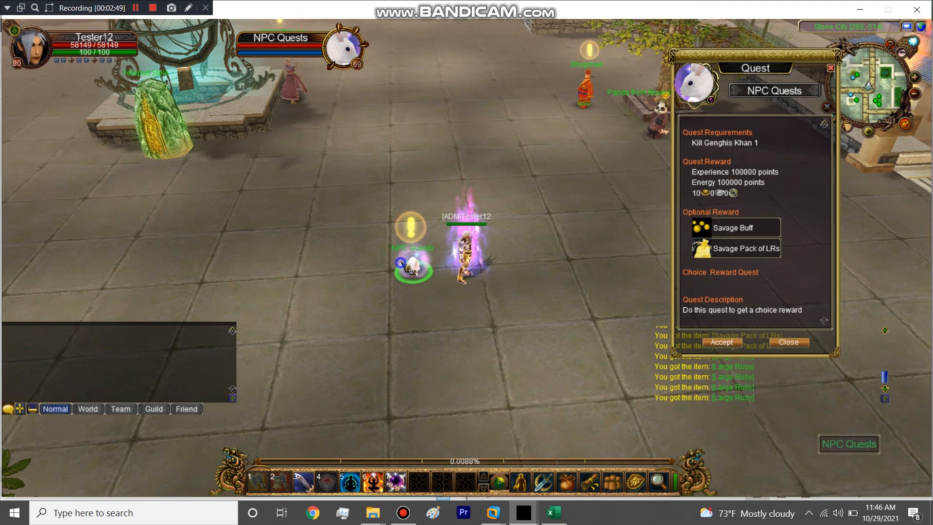
{"action": "left_click", "coordinate": [694, 210]}
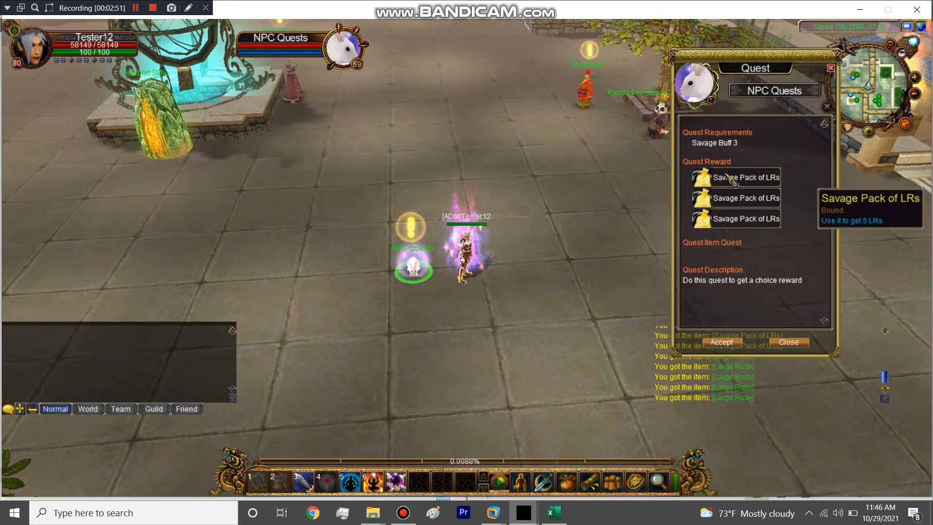
{"action": "left_click", "coordinate": [722, 342]}
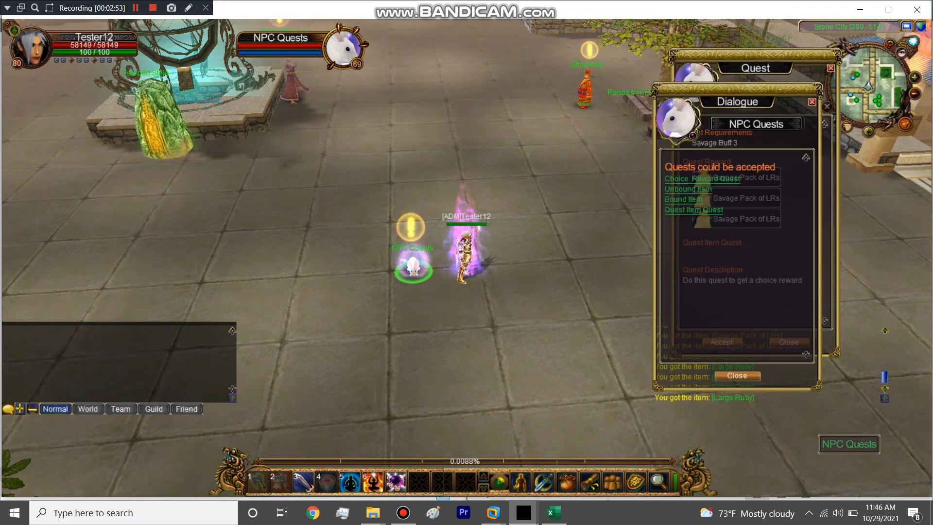
Step: Open the task workbook from game_server > local > malay_gb > table
{"action": "mouse_move", "coordinate": [372, 512]}
{"action": "left_click", "coordinate": [409, 465]}
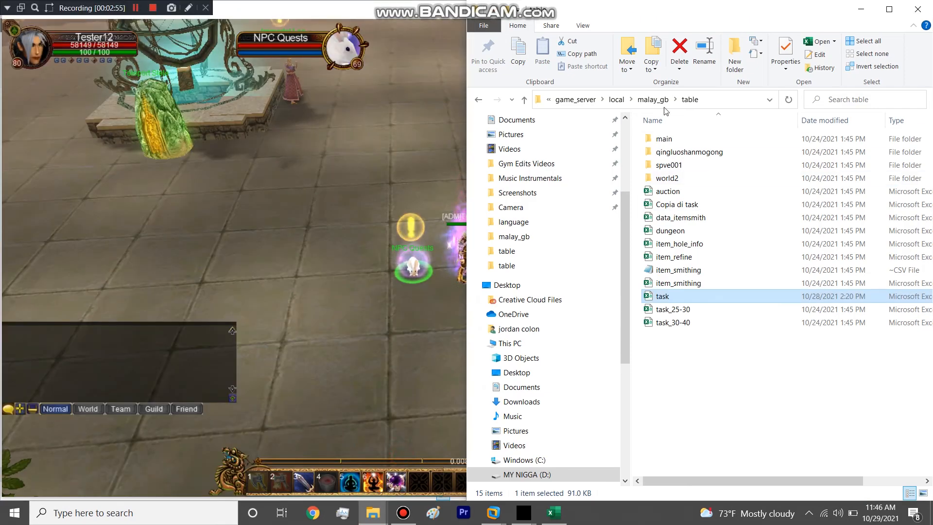
{"action": "left_click", "coordinate": [654, 100]}
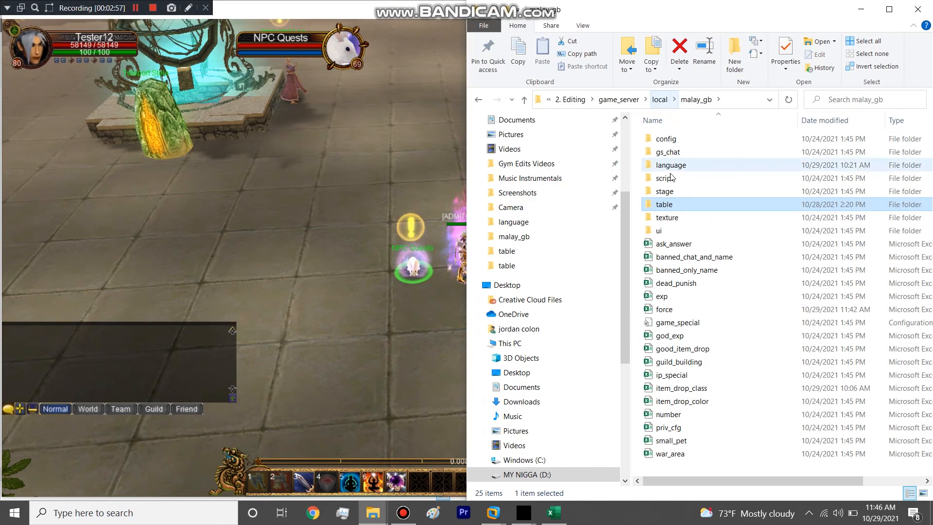
{"action": "double_click", "coordinate": [666, 205]}
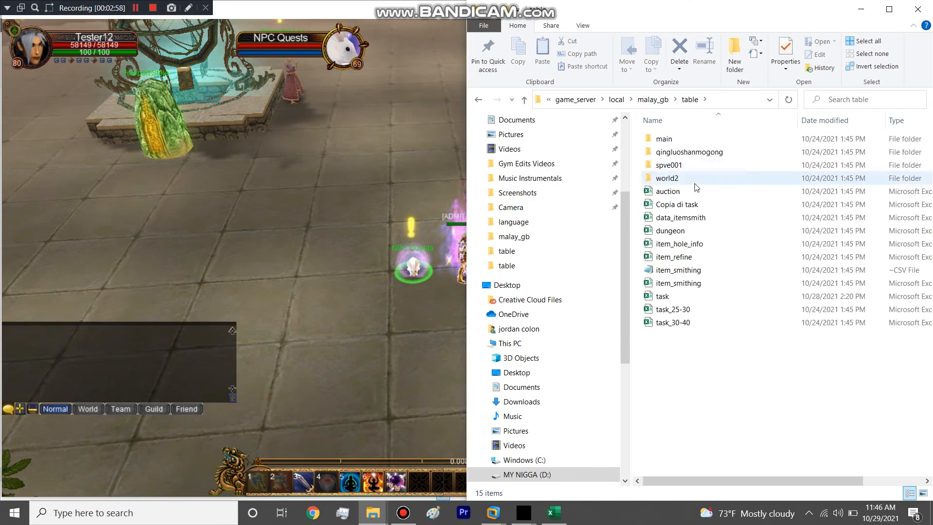
{"action": "left_click", "coordinate": [668, 294]}
{"action": "double_click", "coordinate": [668, 295]}
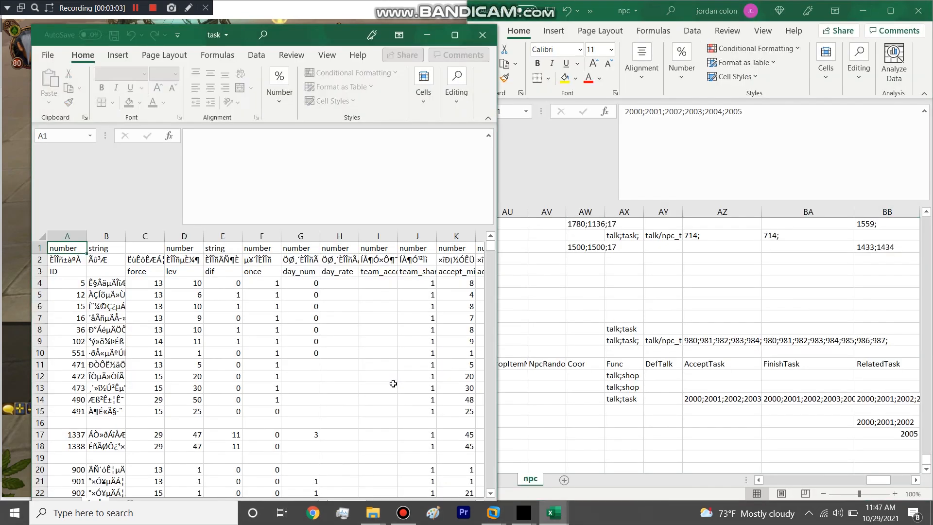
Step: Find quest 2005's row in the maximized task workbook and examine the kill_npc_id, get_item and item_drop entries in row 511
{"action": "left_click_drag", "start_coordinate": [491, 248], "coordinate": [491, 483]}
{"action": "scroll", "coordinate": [109, 385], "scroll_direction": "down", "scroll_amount": 2}
{"action": "left_click", "coordinate": [36, 400]}
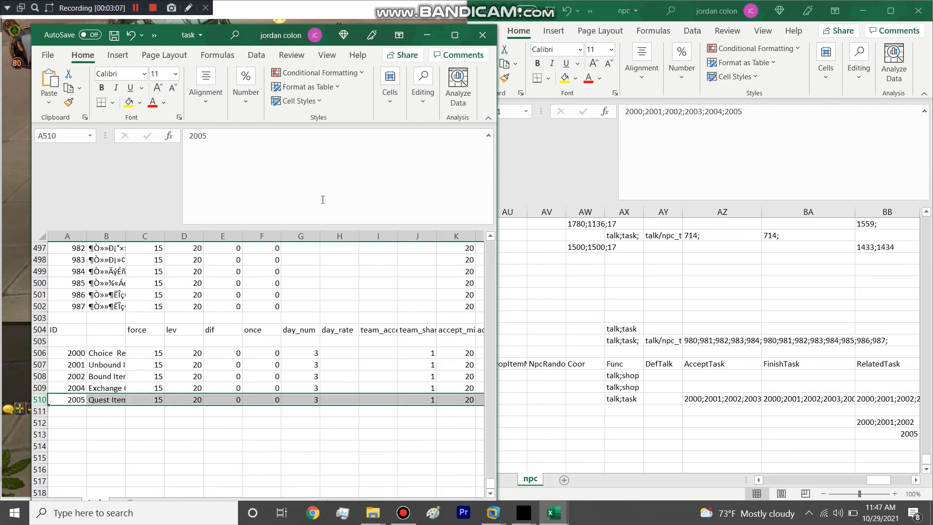
{"action": "left_click", "coordinate": [455, 35]}
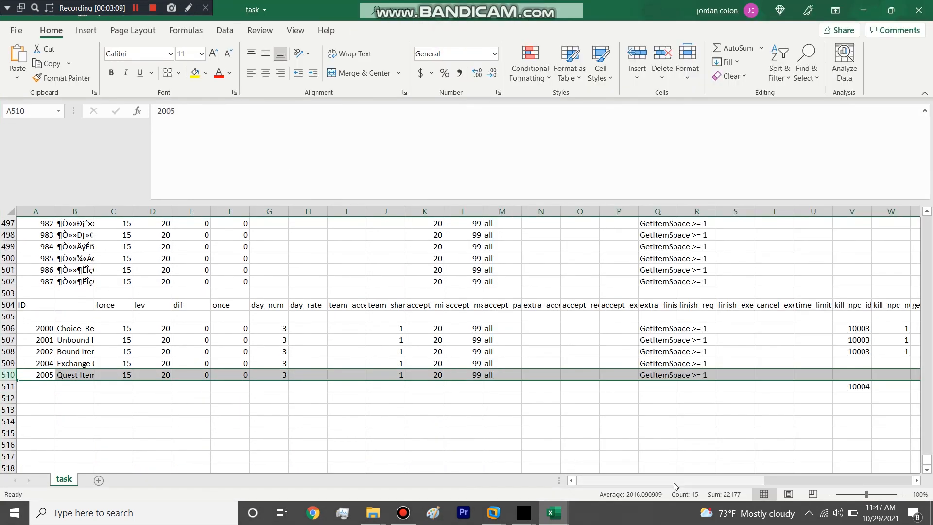
{"action": "left_click_drag", "start_coordinate": [677, 481], "coordinate": [708, 482]}
{"action": "left_click", "coordinate": [699, 387]}
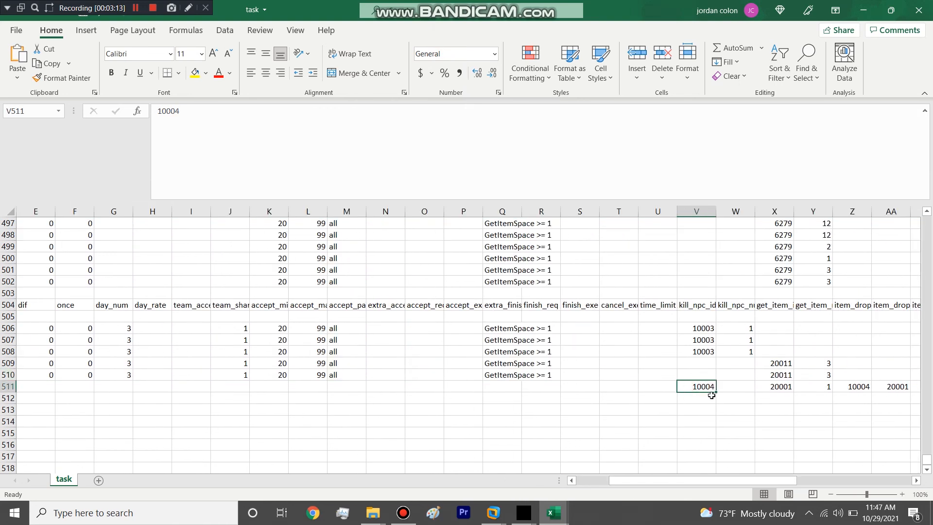
{"action": "left_click_drag", "start_coordinate": [661, 485], "coordinate": [628, 484]}
{"action": "left_click", "coordinate": [5, 386]}
{"action": "left_click_drag", "start_coordinate": [642, 481], "coordinate": [722, 480]}
Step: Copy the requirement and drop values from V511:AB511 into quest 2005's row at V510:AB510, and clear the originals in row 511
{"action": "left_click_drag", "start_coordinate": [708, 388], "coordinate": [476, 390]}
{"action": "key", "text": "ctrl+c"}
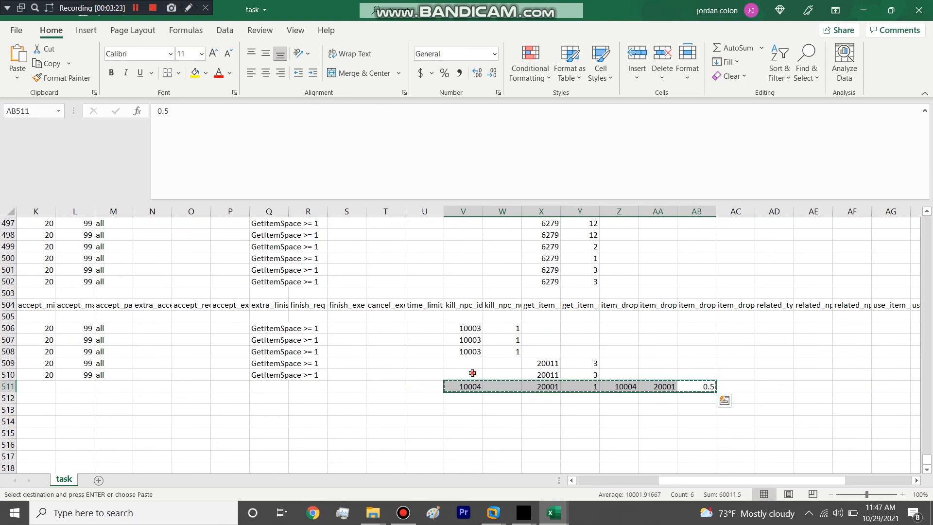
{"action": "left_click", "coordinate": [472, 373]}
{"action": "key", "text": "ctrl+v"}
{"action": "left_click_drag", "start_coordinate": [474, 390], "coordinate": [699, 381]}
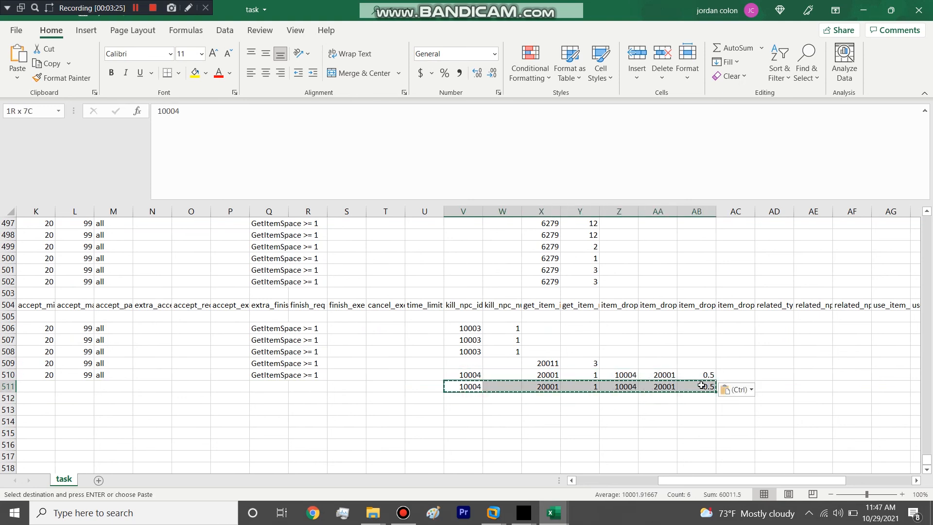
{"action": "right_click", "coordinate": [701, 387]}
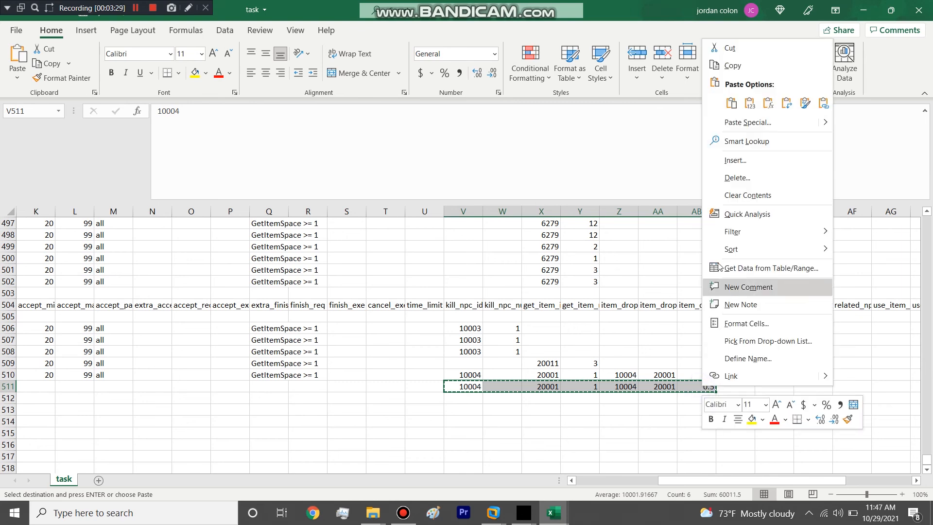
{"action": "left_click", "coordinate": [747, 194]}
Step: Check the custom quests' reward columns in task, and return to their ID and name columns
{"action": "left_click_drag", "start_coordinate": [744, 480], "coordinate": [809, 469]}
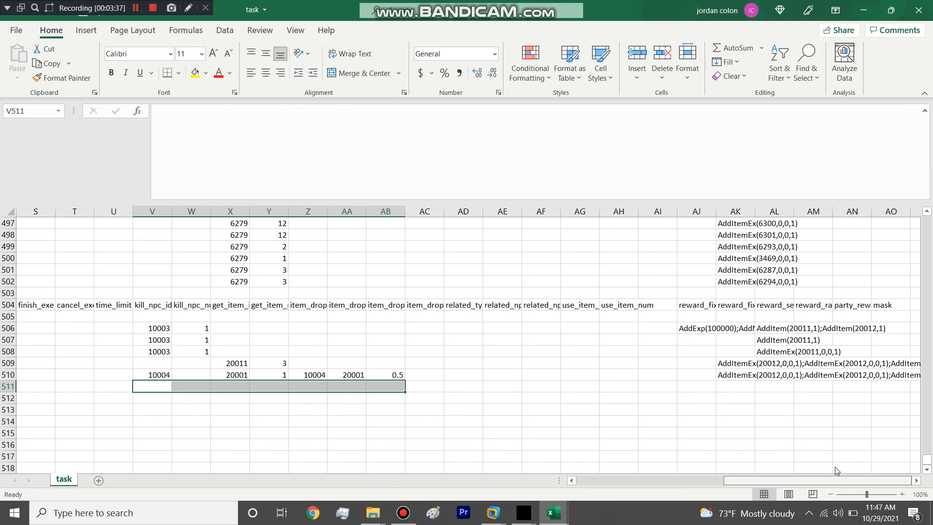
{"action": "left_click_drag", "start_coordinate": [489, 487], "coordinate": [351, 501]}
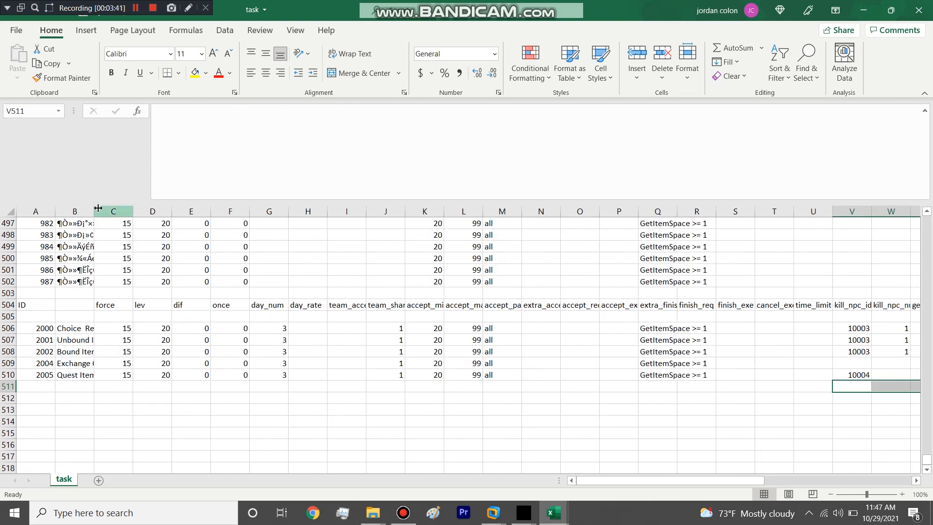
Step: Widen column B of the task sheet to fit the full custom quest names
{"action": "left_click_drag", "start_coordinate": [98, 209], "coordinate": [145, 209]}
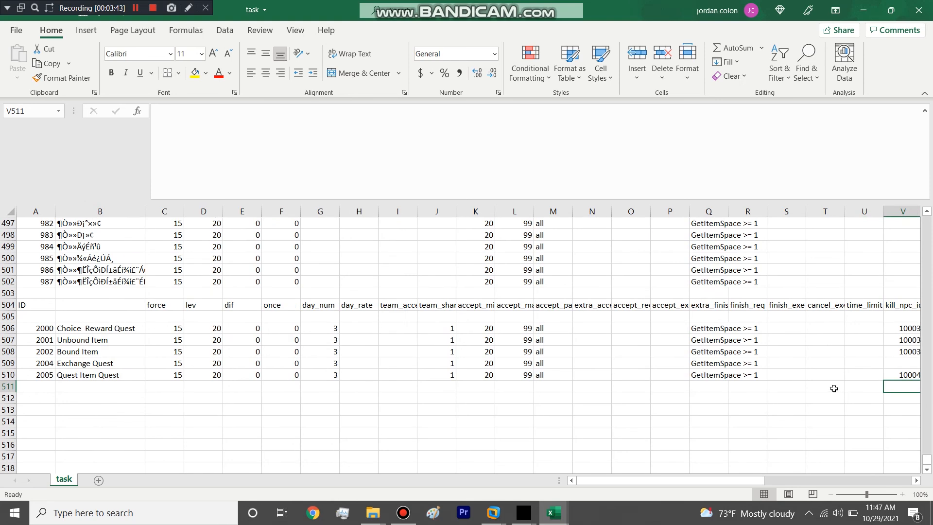
{"action": "left_click", "coordinate": [850, 377]}
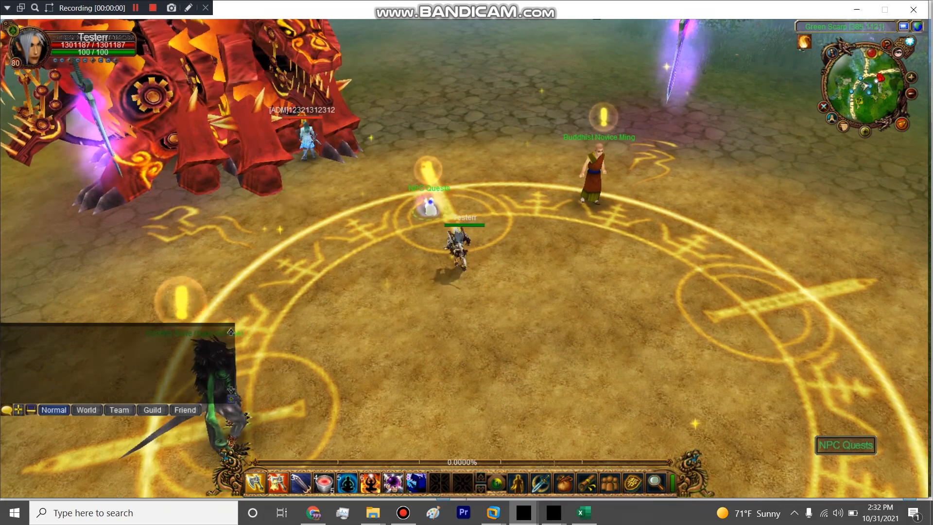
Step: In the game, talk to the NPC Quests rabbit, review the Quest Item Quest's requirements and rewards, and accept it
{"action": "left_click", "coordinate": [429, 207]}
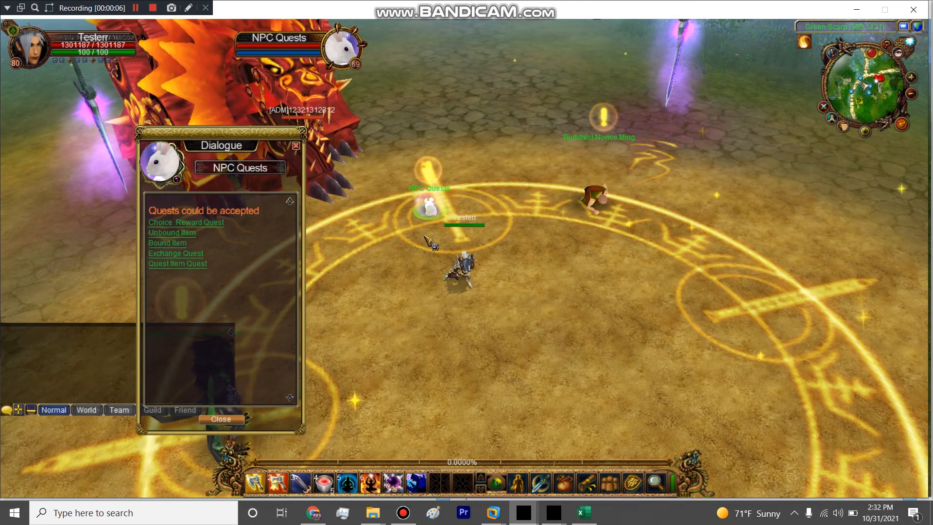
{"action": "left_click_drag", "start_coordinate": [535, 349], "coordinate": [530, 345]}
{"action": "left_click", "coordinate": [177, 264]}
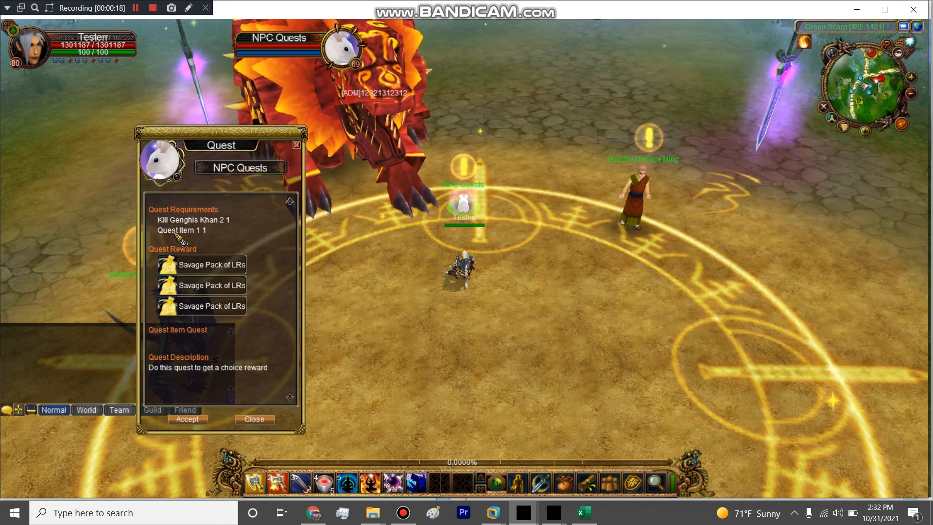
{"action": "mouse_move", "coordinate": [194, 281]}
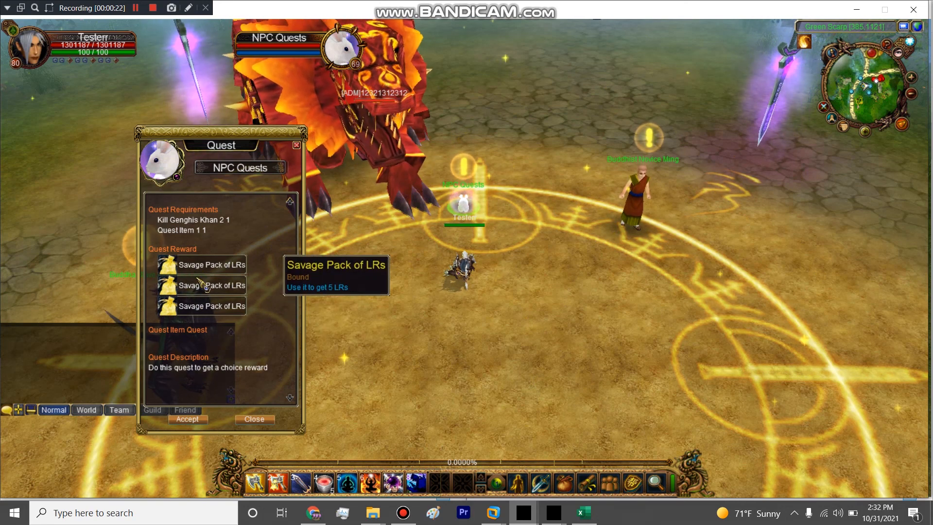
{"action": "left_click", "coordinate": [191, 418]}
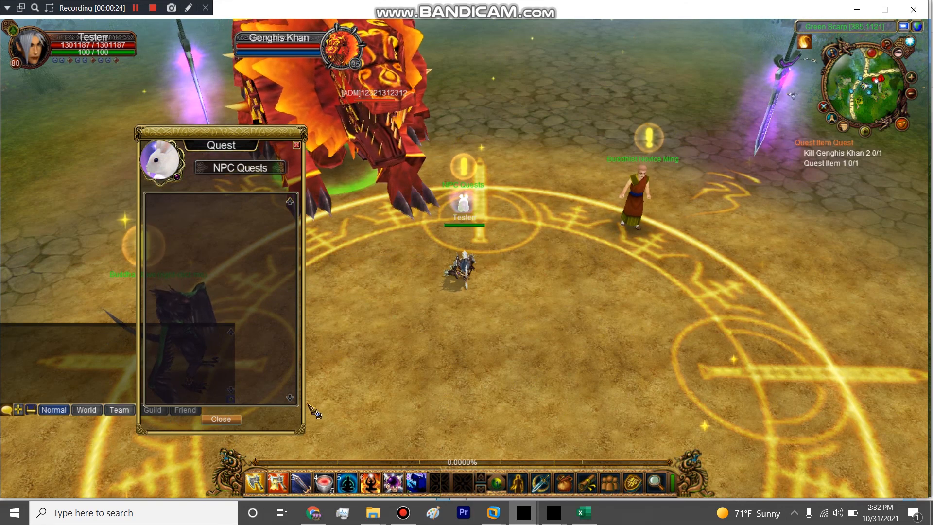
Step: Attack the Genghis Khan monsters beside the quest circle with the player character's skills to test the kill requirement
{"action": "left_click_drag", "start_coordinate": [407, 392], "coordinate": [402, 400]}
{"action": "key", "text": "1"}
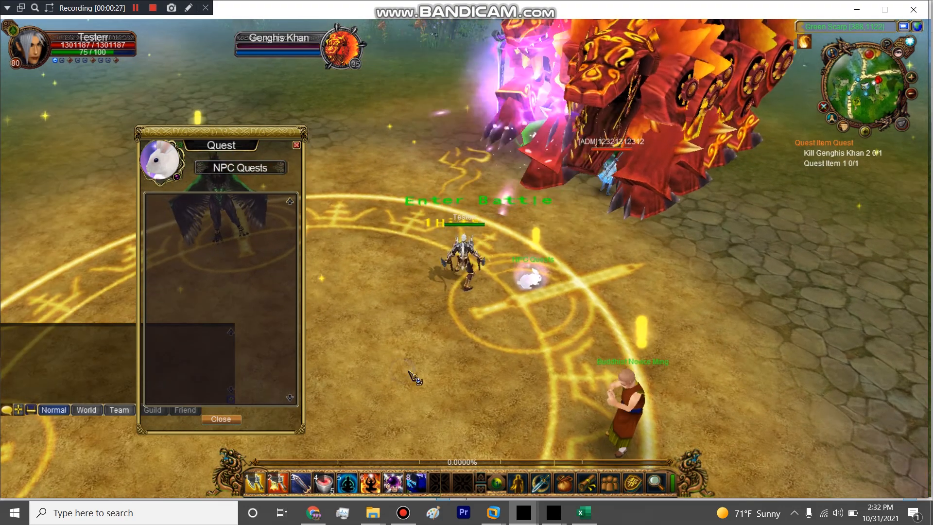
{"action": "key", "text": "1"}
{"action": "key", "text": "1"}
{"action": "left_click", "coordinate": [410, 288]}
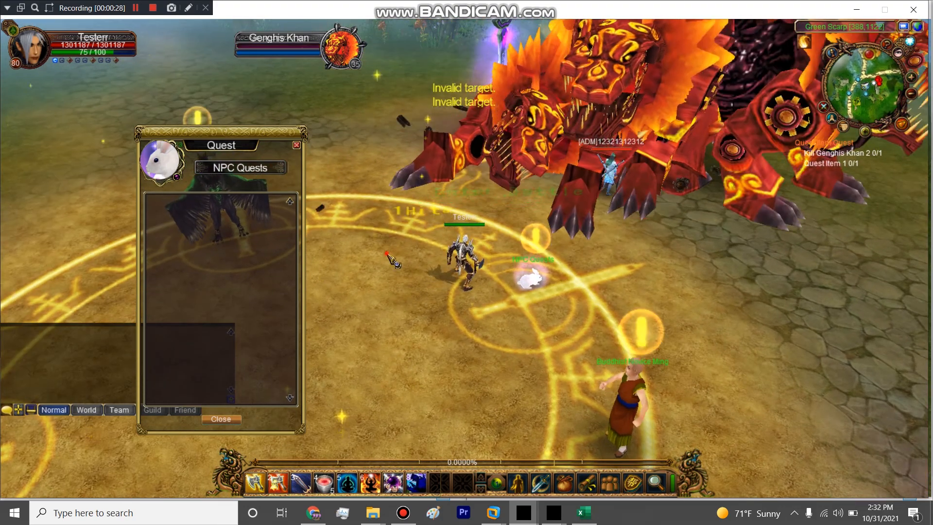
{"action": "left_click", "coordinate": [356, 250]}
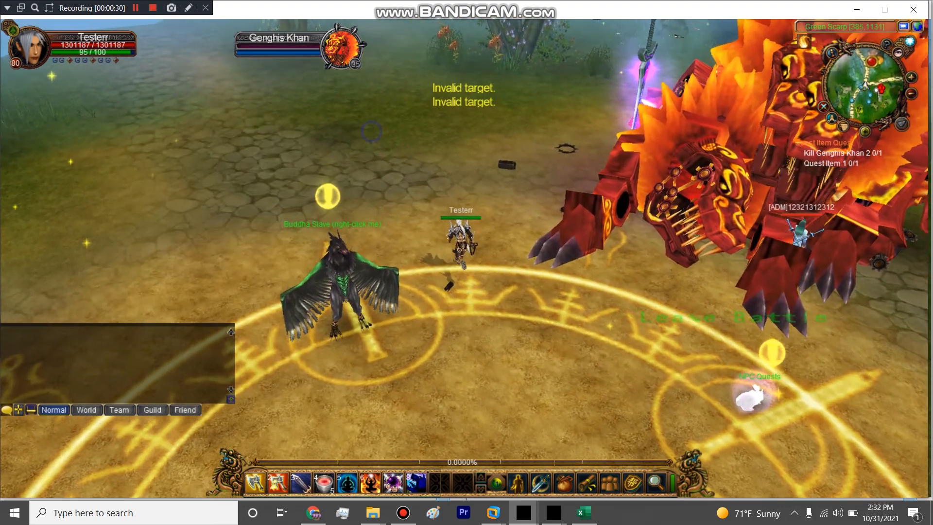
{"action": "mouse_move", "coordinate": [357, 249]}
{"action": "left_mouse_down"}
{"action": "mouse_move", "coordinate": [294, 232]}
{"action": "mouse_move", "coordinate": [273, 250]}
{"action": "mouse_move", "coordinate": [276, 267]}
{"action": "left_mouse_up"}
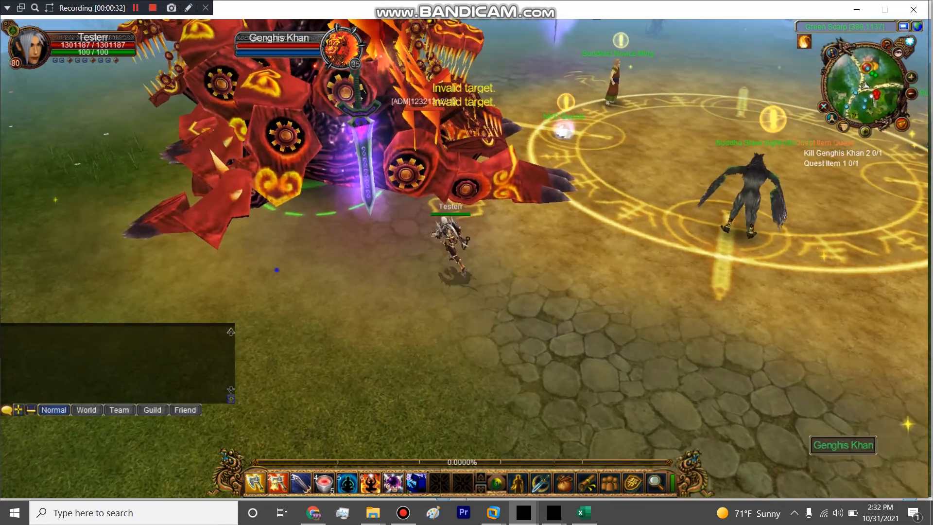
{"action": "key", "text": "1"}
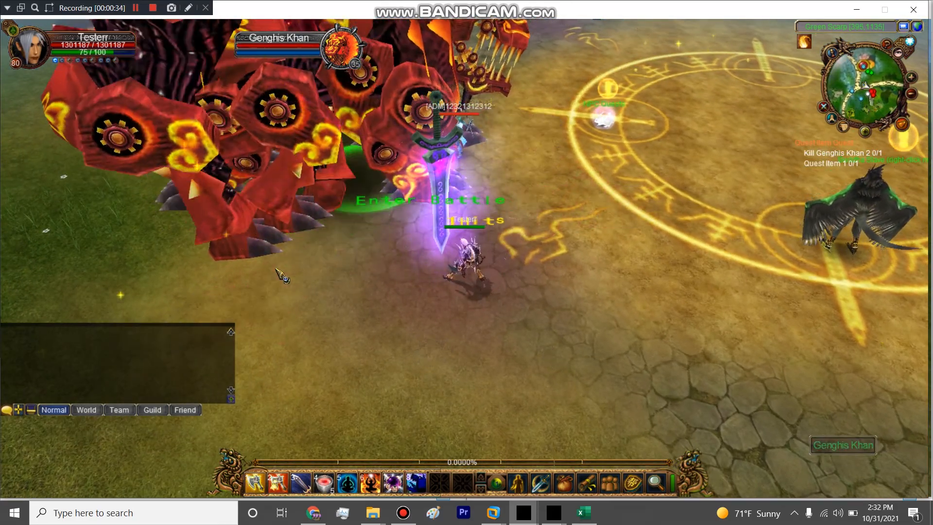
{"action": "key", "text": "2"}
{"action": "key", "text": "1"}
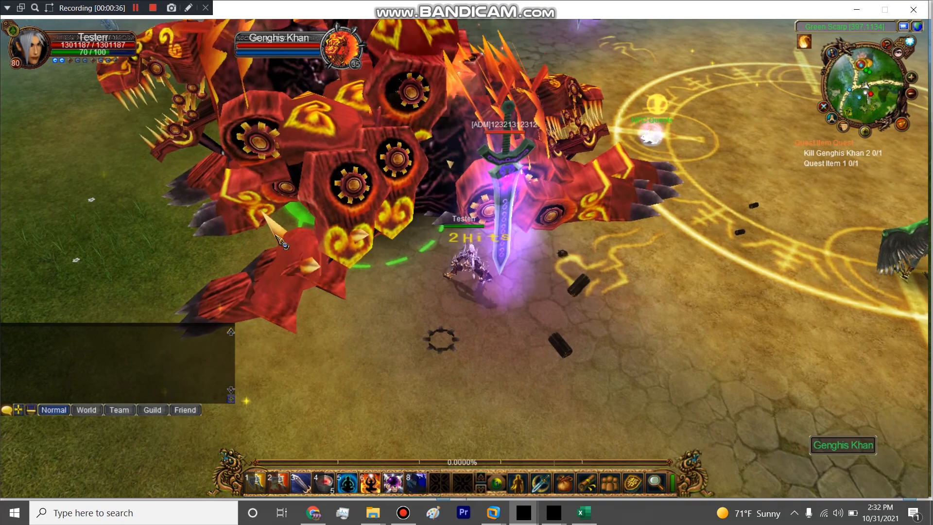
{"action": "key", "text": "1"}
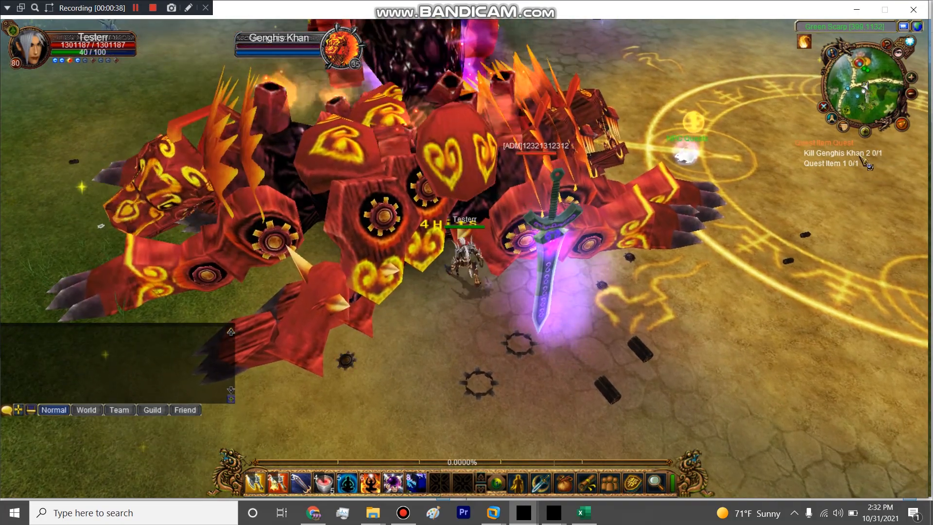
Step: Switch to the admin character's game client, spawn five monsters with -createnpc 10004 5, and return to the player's client
{"action": "left_click", "coordinate": [734, 304]}
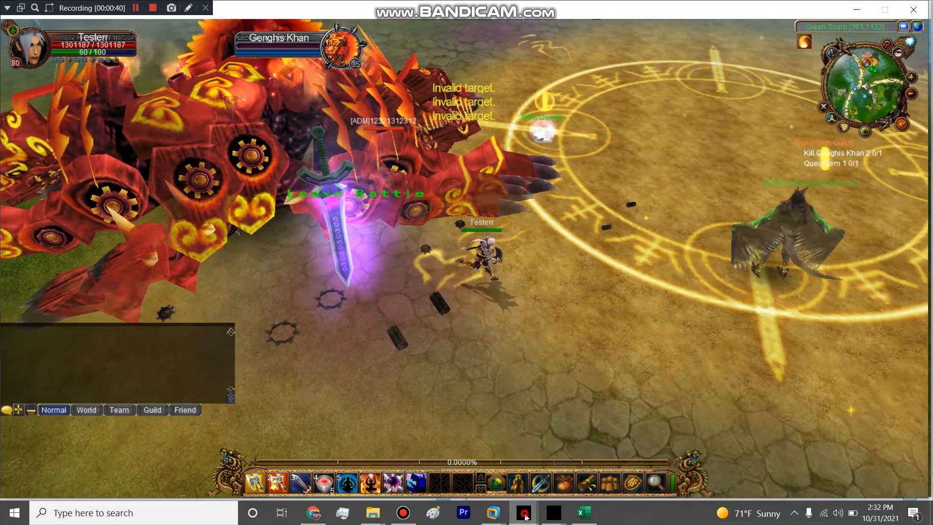
{"action": "mouse_move", "coordinate": [545, 521]}
{"action": "left_click", "coordinate": [602, 462]}
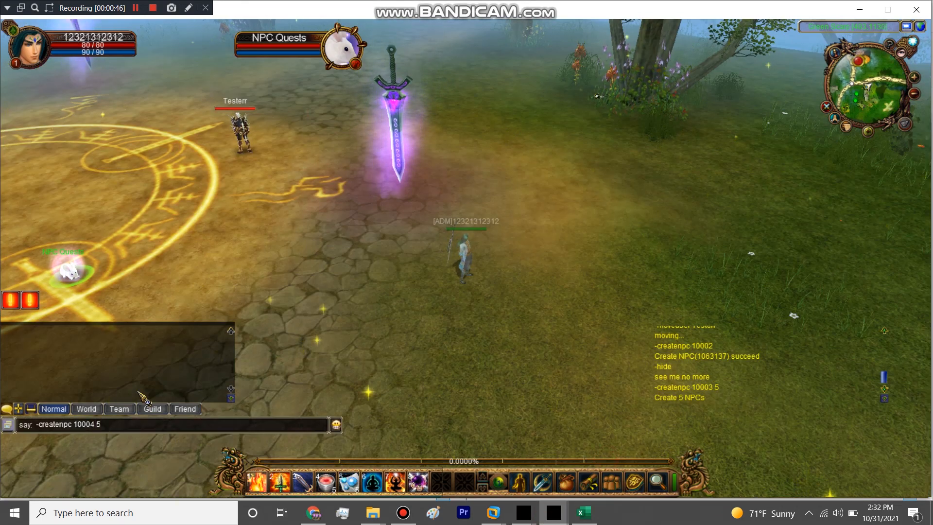
{"action": "key", "text": "Return"}
{"action": "mouse_move", "coordinate": [523, 512]}
{"action": "left_click", "coordinate": [576, 443]}
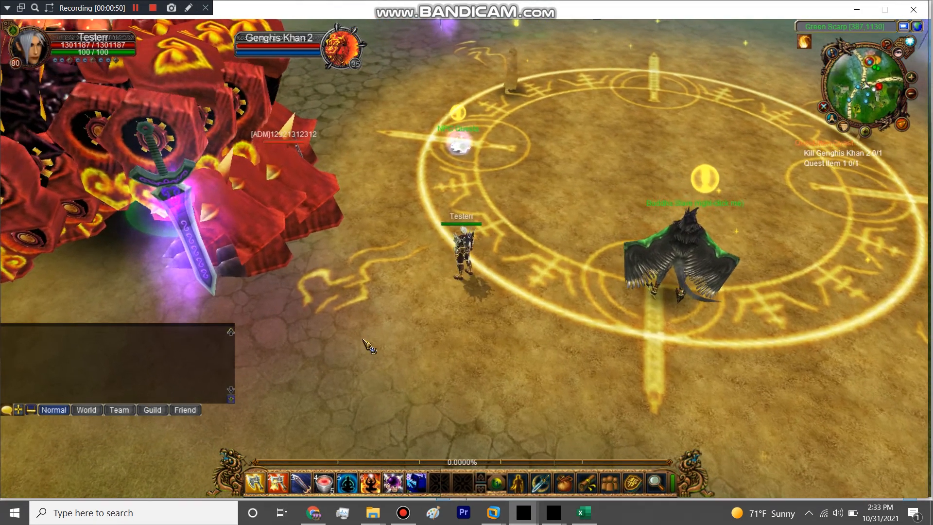
Step: Kill the spawned Genghis Khan 2 monsters and check both loot pages of one corpse for the quest item
{"action": "key", "text": "1"}
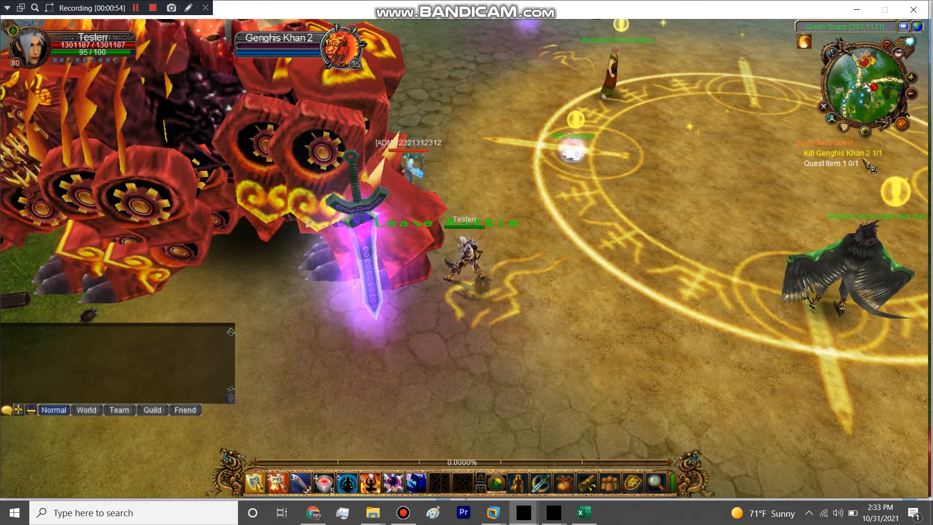
{"action": "key", "text": "1"}
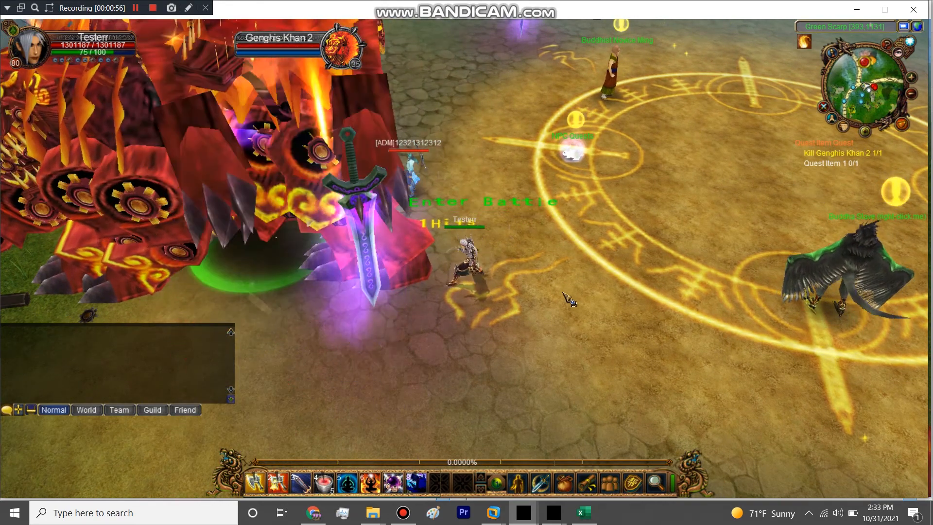
{"action": "right_click", "coordinate": [321, 307]}
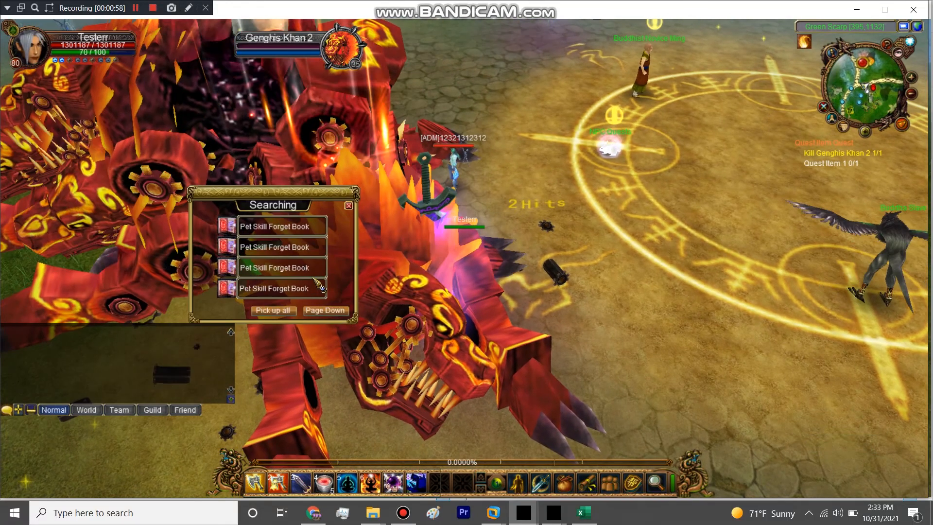
{"action": "left_click", "coordinate": [321, 309]}
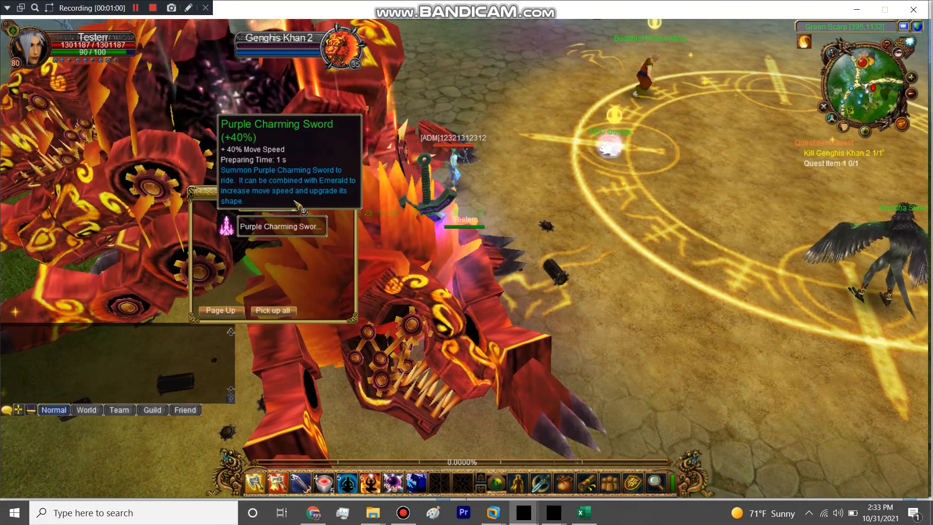
{"action": "left_click", "coordinate": [350, 206]}
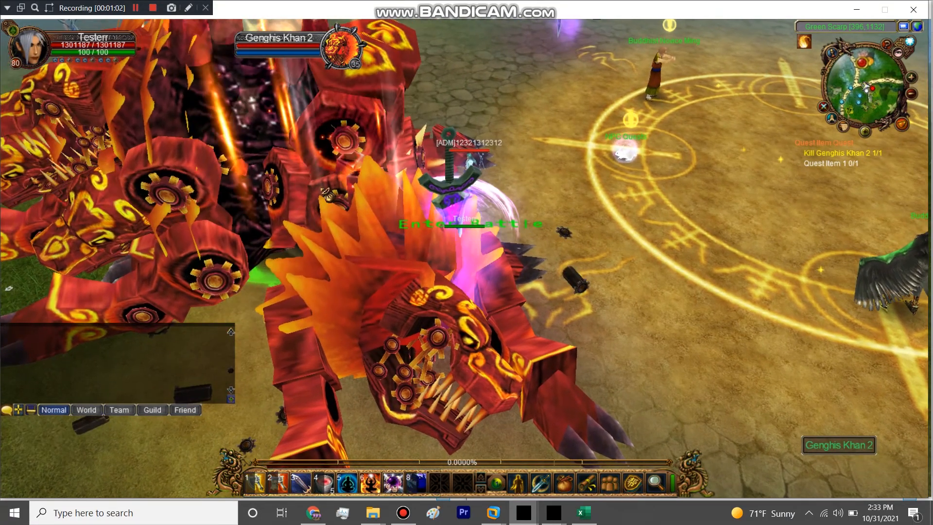
Step: Loot the other Genghis Khan 2 corpses and pick up the quest item from the second loot page
{"action": "left_click_drag", "start_coordinate": [253, 132], "coordinate": [559, 164]}
{"action": "right_click", "coordinate": [559, 165]}
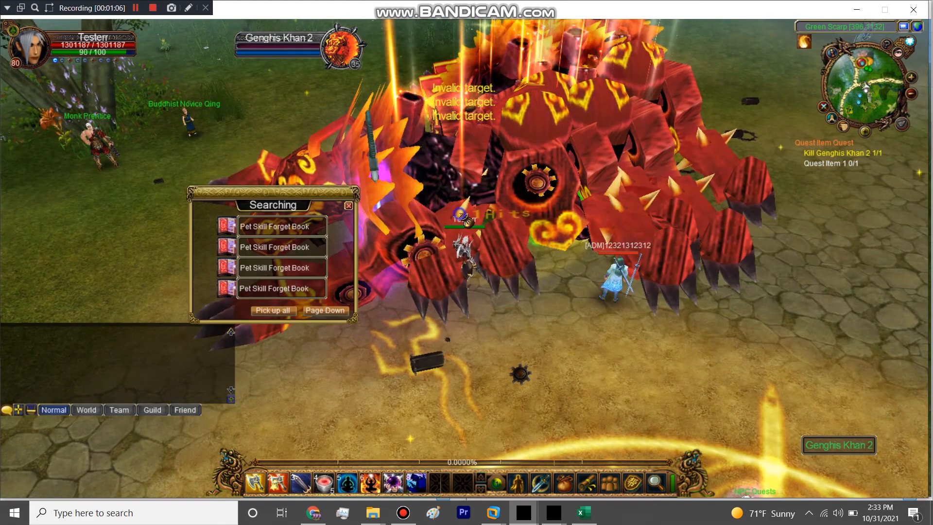
{"action": "left_click", "coordinate": [331, 311]}
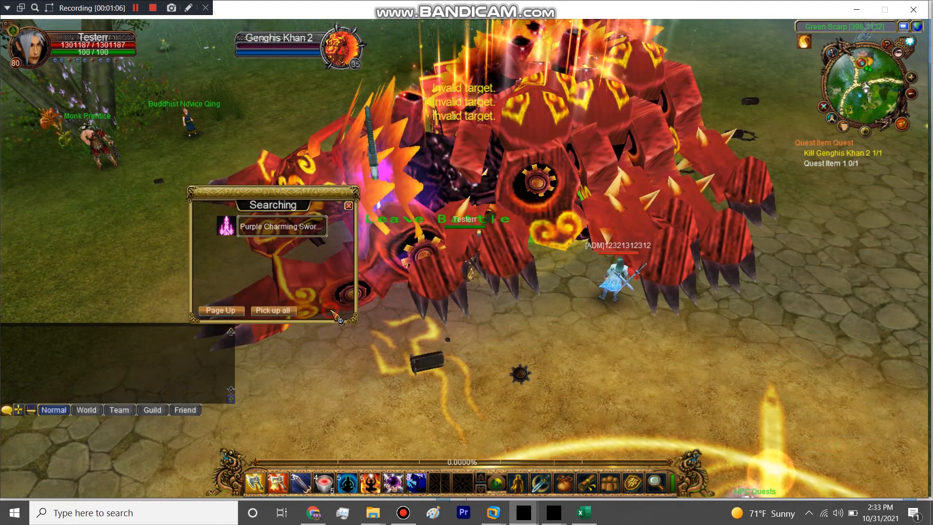
{"action": "left_click", "coordinate": [285, 314]}
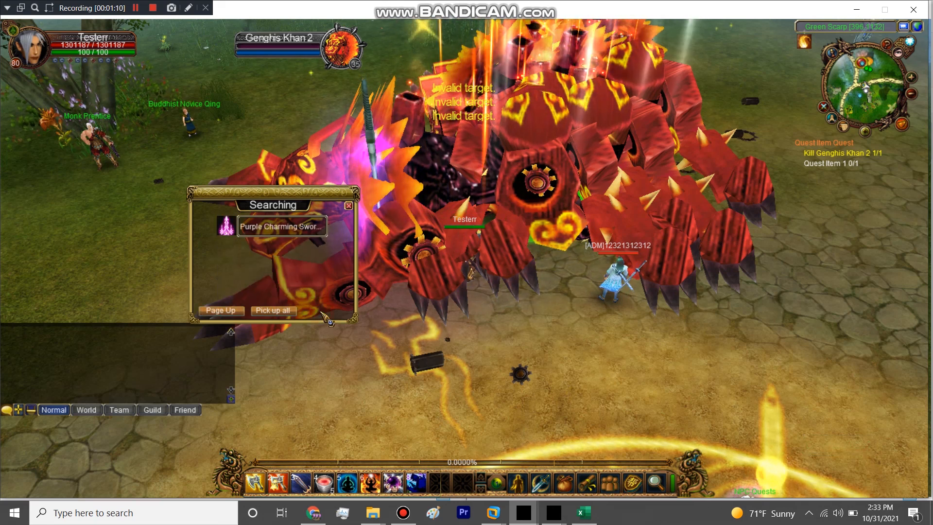
{"action": "right_click", "coordinate": [592, 313]}
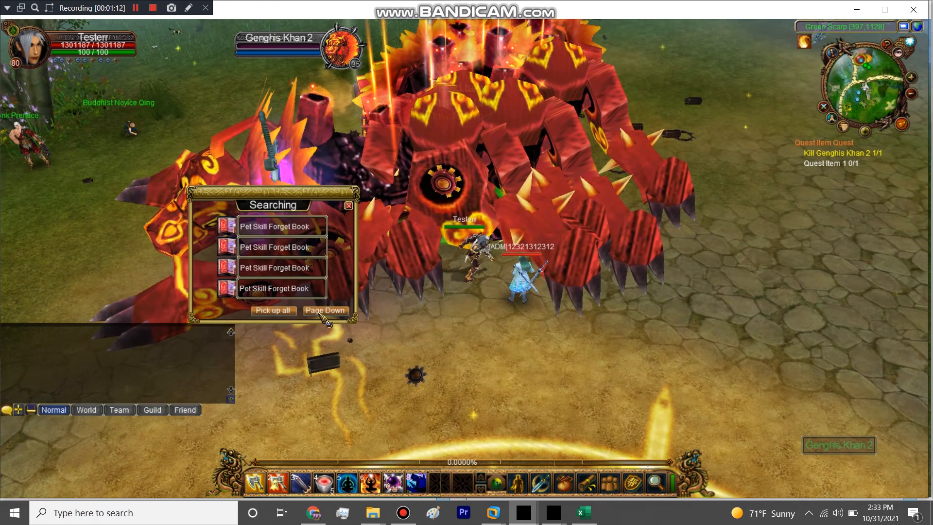
{"action": "left_click", "coordinate": [325, 309]}
{"action": "left_click", "coordinate": [282, 247]}
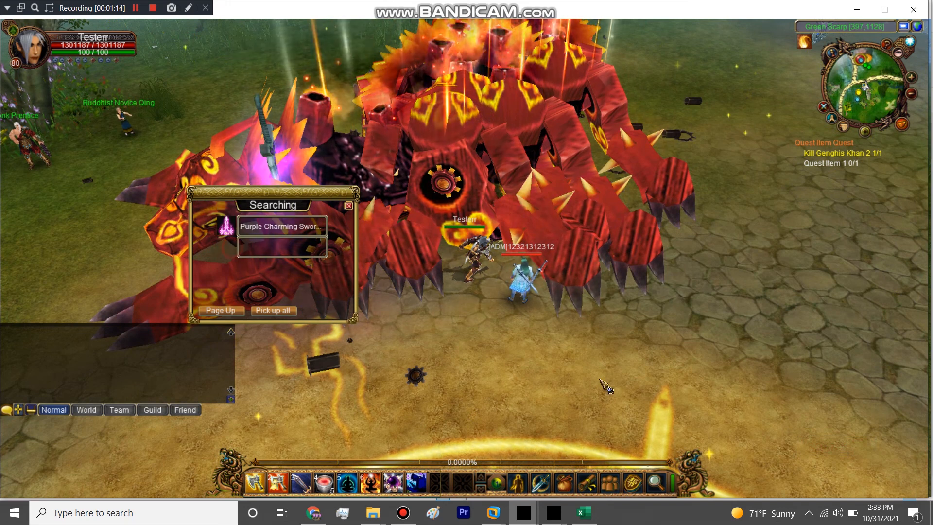
Step: Return to the NPC Quests rabbit and turn in the completed Quest Item Quest for its reward
{"action": "left_click", "coordinate": [564, 375]}
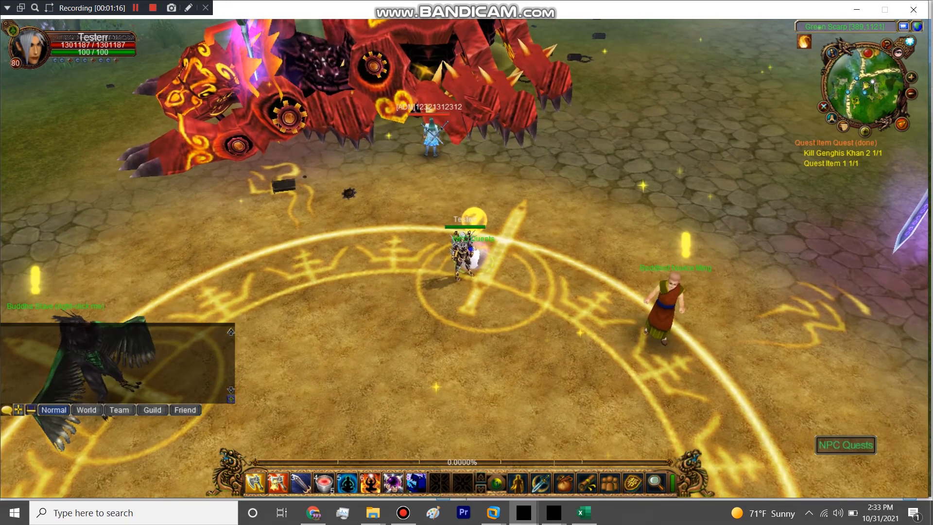
{"action": "right_click", "coordinate": [470, 249]}
{"action": "left_click", "coordinate": [175, 225]}
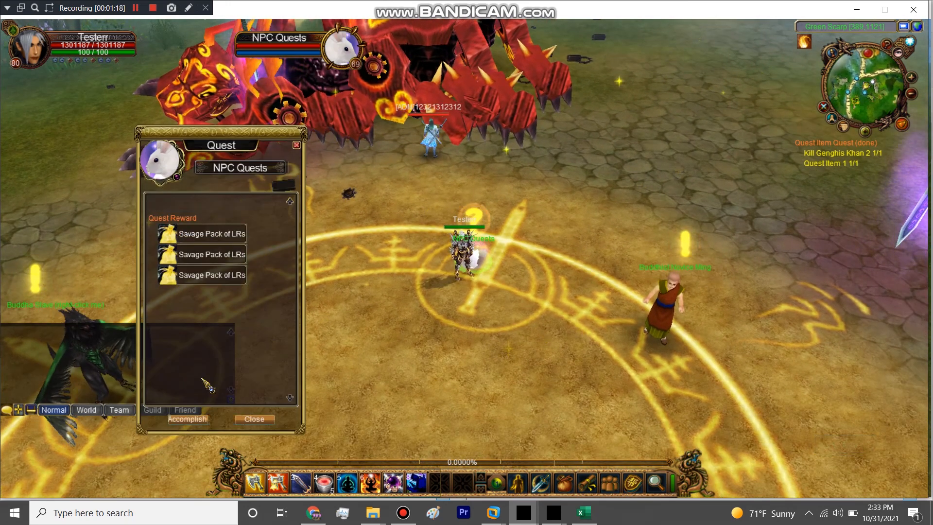
{"action": "left_click", "coordinate": [199, 419]}
Step: Check the inventory for the rewarded Savage Pack of LRs, use one pack, and close the inventory
{"action": "key", "text": "i"}
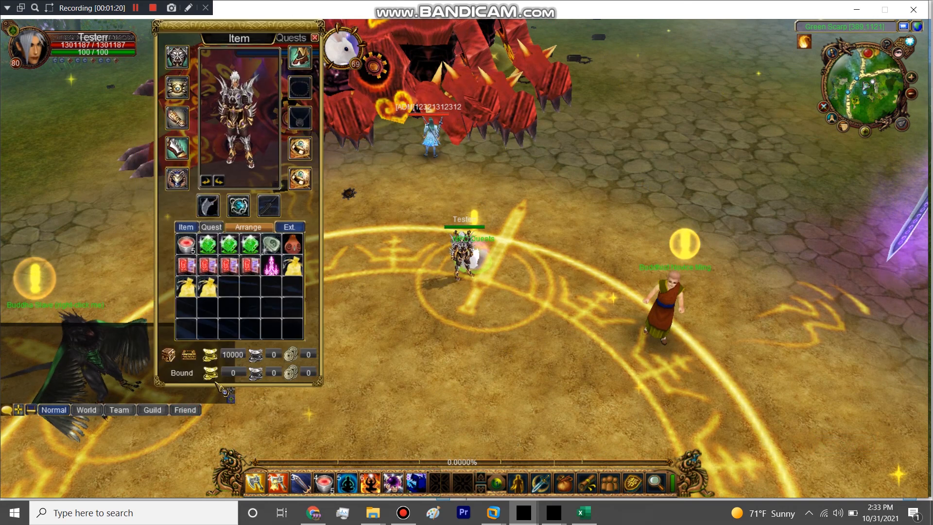
{"action": "right_click", "coordinate": [196, 291]}
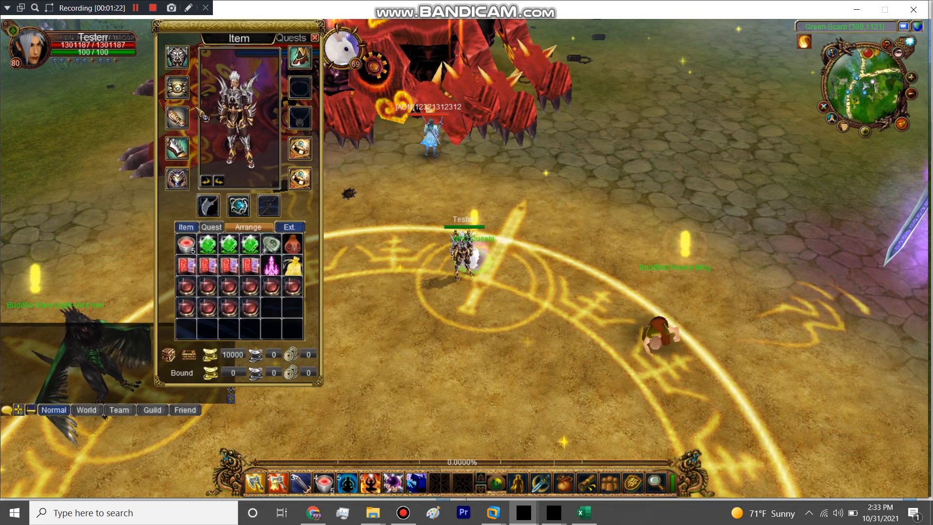
{"action": "key", "text": "i"}
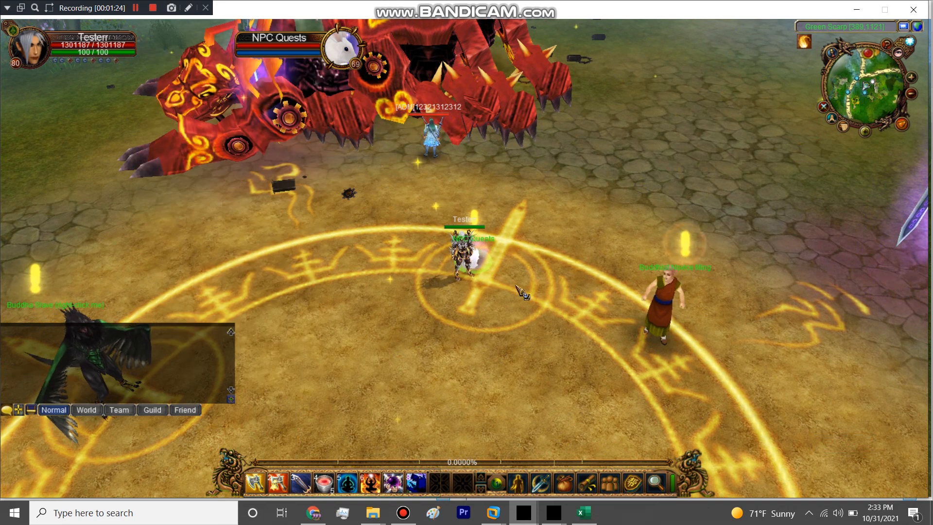
Step: Talk to the NPC Quests rabbit again and examine the Exchange Quest's requirements and rewards
{"action": "right_click", "coordinate": [473, 255]}
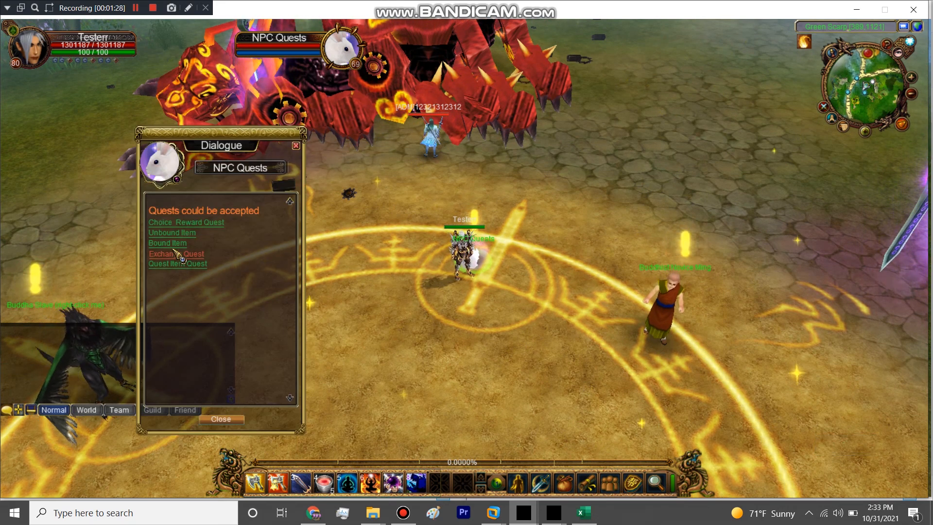
{"action": "left_click_drag", "start_coordinate": [207, 156], "coordinate": [276, 142]}
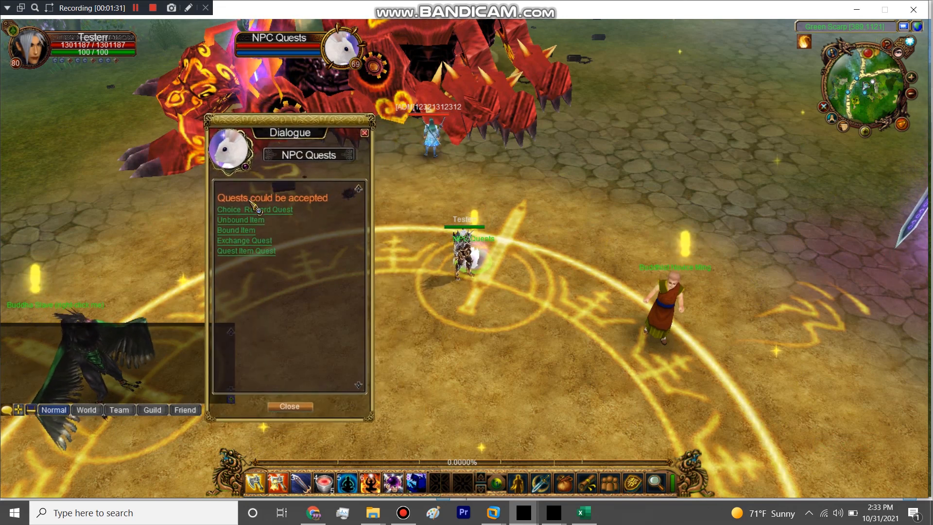
{"action": "left_click", "coordinate": [253, 241]}
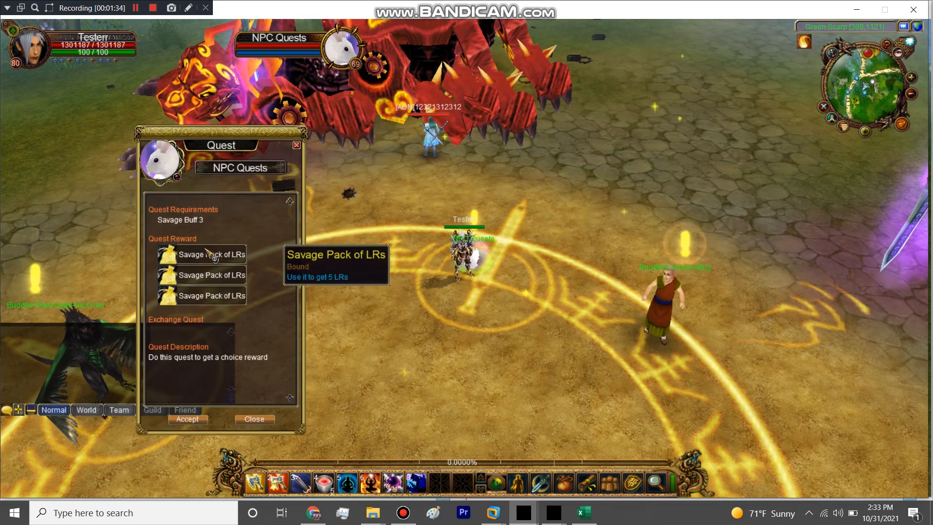
{"action": "left_click", "coordinate": [470, 255]}
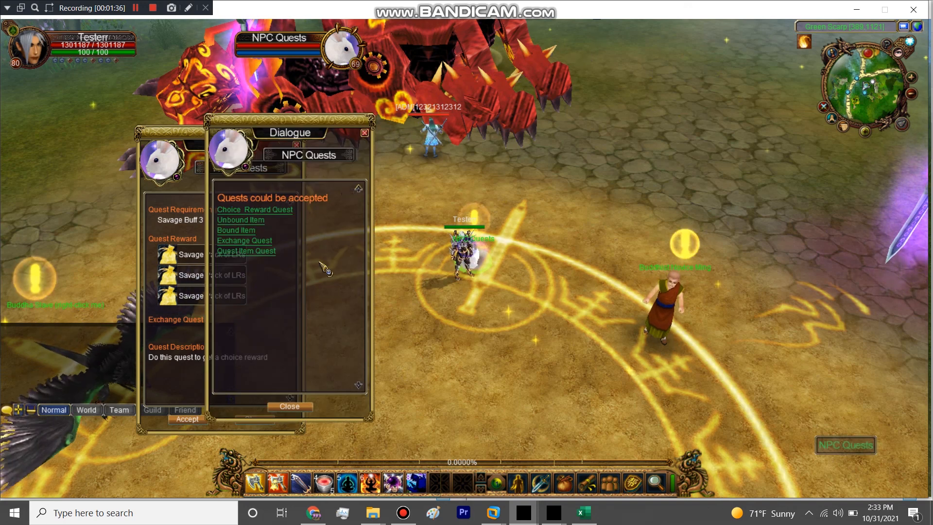
{"action": "left_click", "coordinate": [259, 243]}
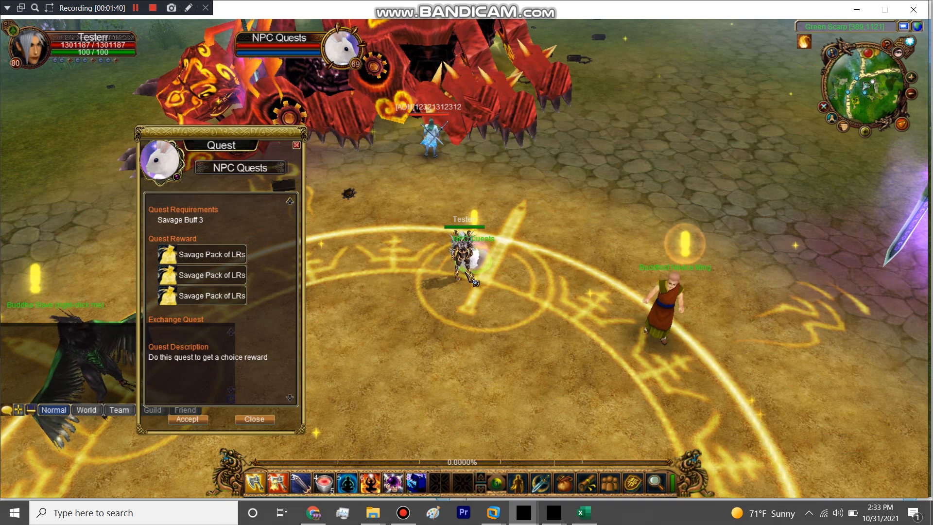
Step: Examine the requirements and rewards of the Choice Reward Quest, Unbound Item and Bound Item quests offered by the NPC Quests rabbit
{"action": "left_click", "coordinate": [471, 250]}
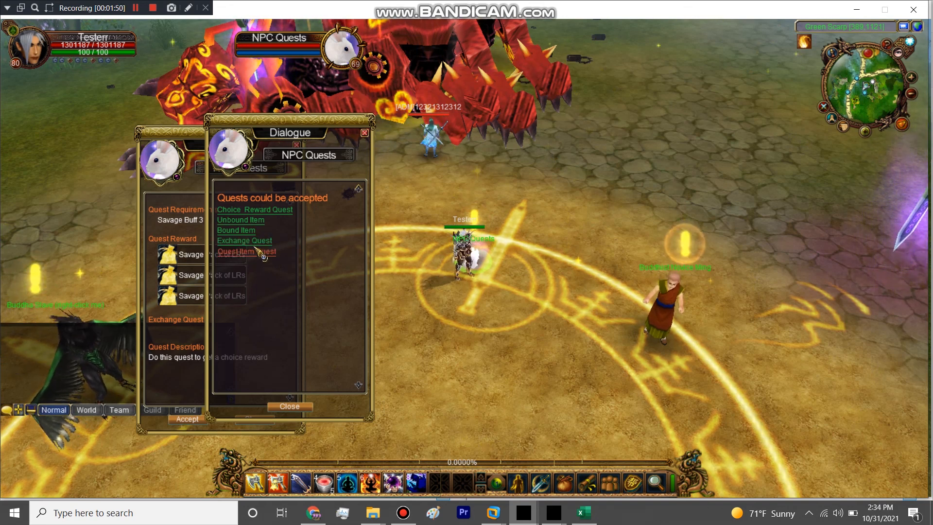
{"action": "left_click", "coordinate": [255, 209]}
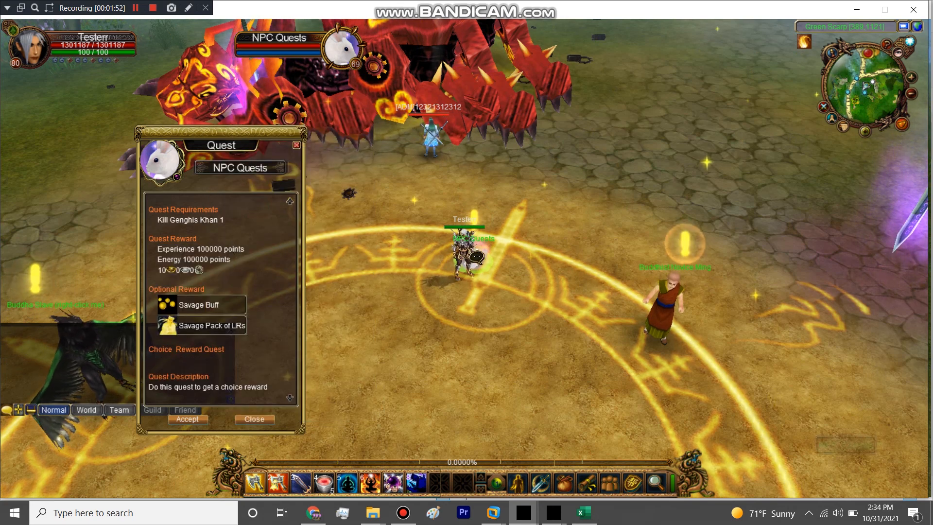
{"action": "right_click", "coordinate": [476, 249]}
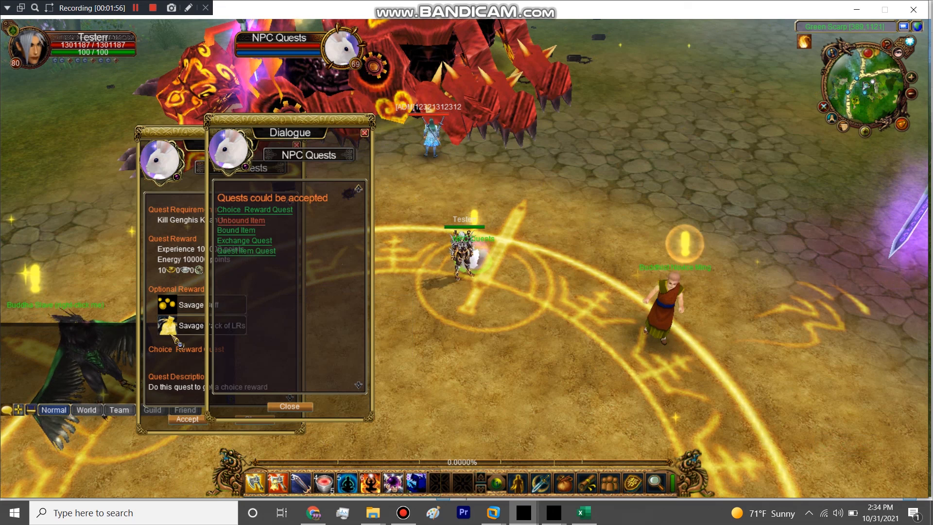
{"action": "left_click", "coordinate": [241, 220]}
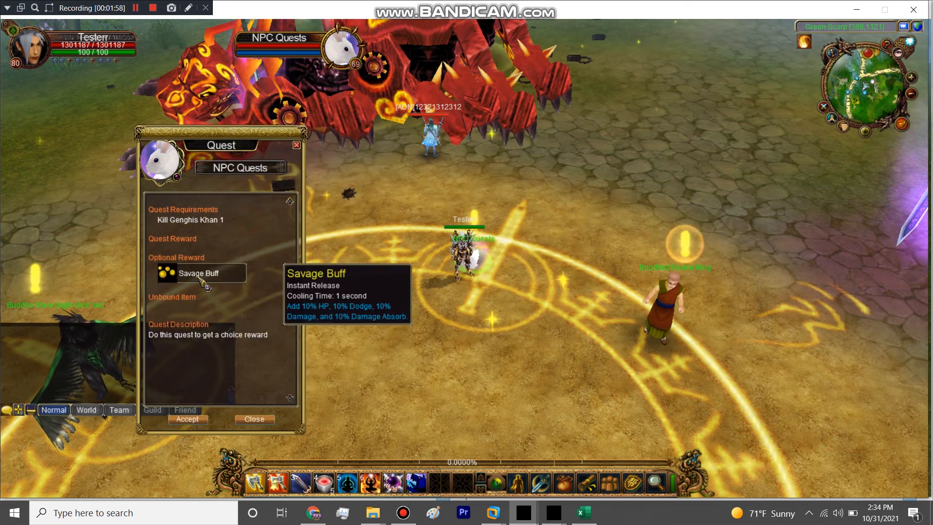
{"action": "right_click", "coordinate": [475, 249]}
{"action": "left_click", "coordinate": [242, 222]}
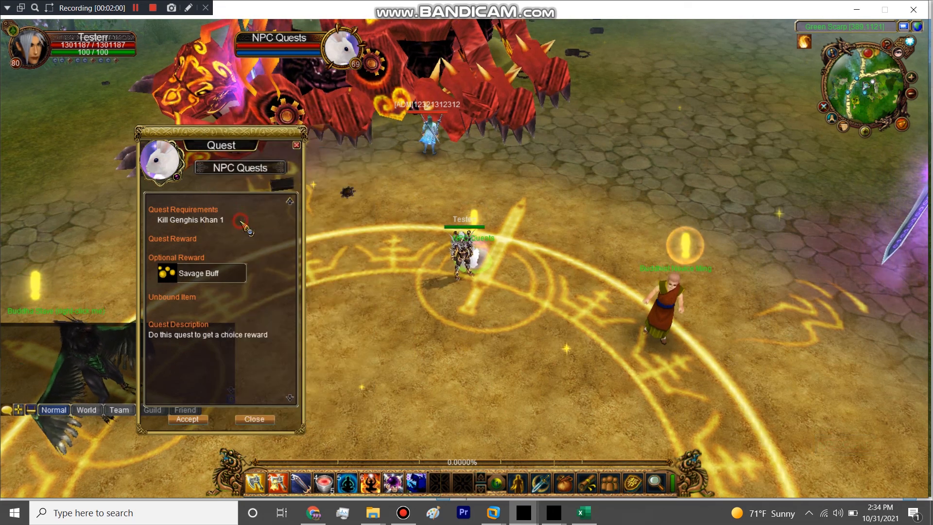
{"action": "right_click", "coordinate": [430, 236]}
{"action": "left_click", "coordinate": [239, 231]}
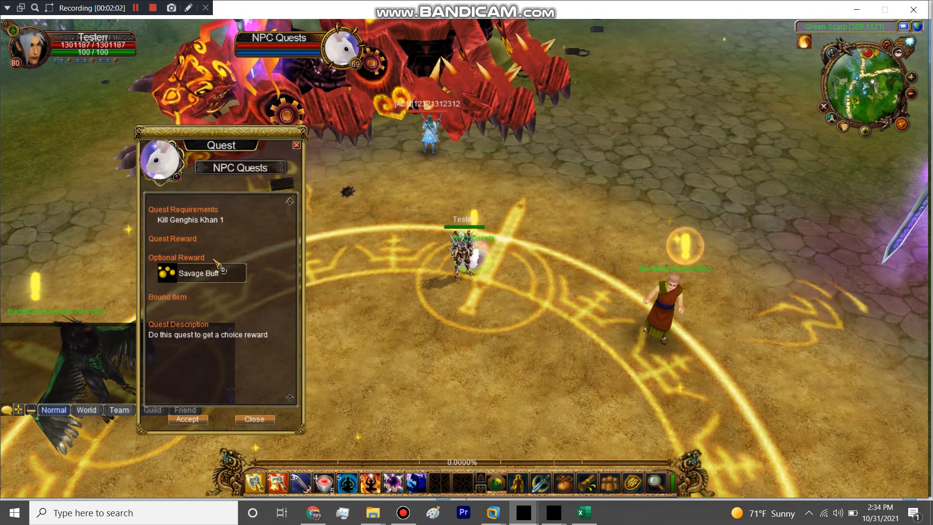
Step: Review the rabbit's Exchange Quest and Quest Item Quest details, and close the quest list dialogue without accepting any quest
{"action": "right_click", "coordinate": [466, 245]}
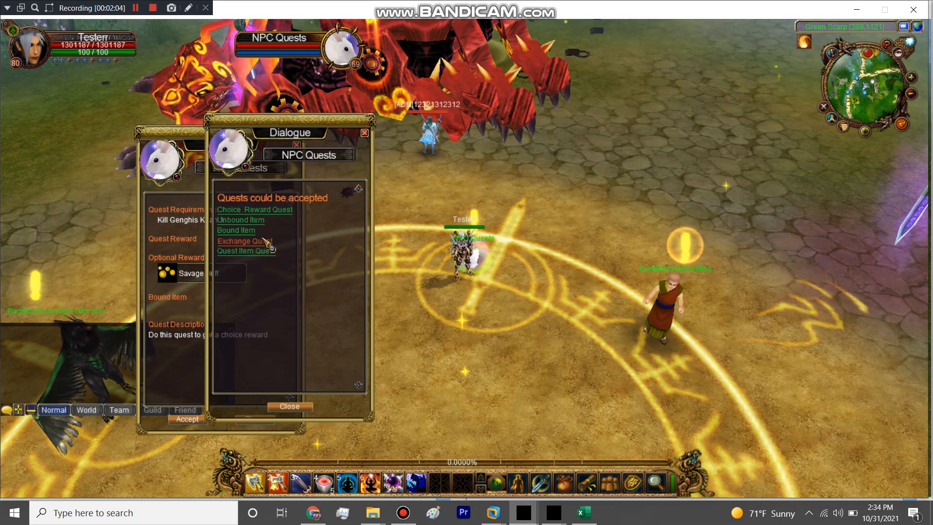
{"action": "left_click", "coordinate": [262, 244]}
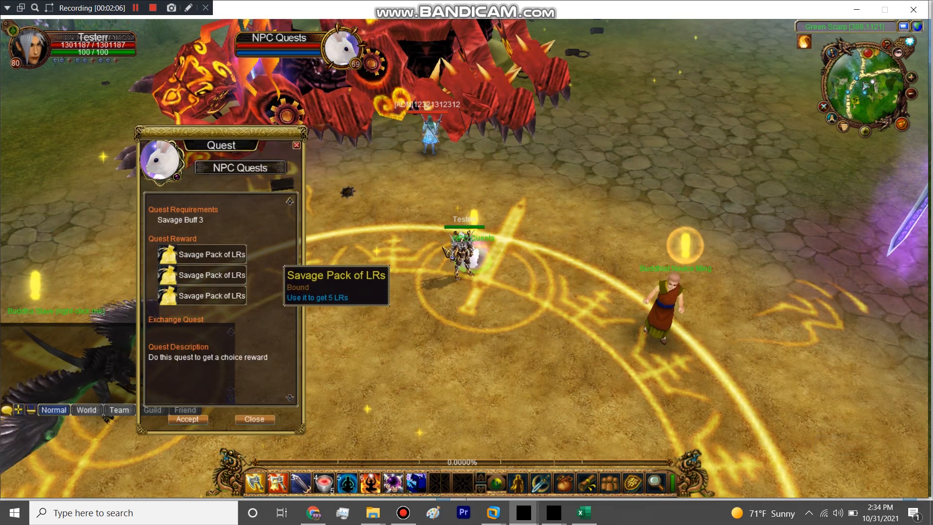
{"action": "right_click", "coordinate": [467, 246]}
{"action": "left_click", "coordinate": [264, 248]}
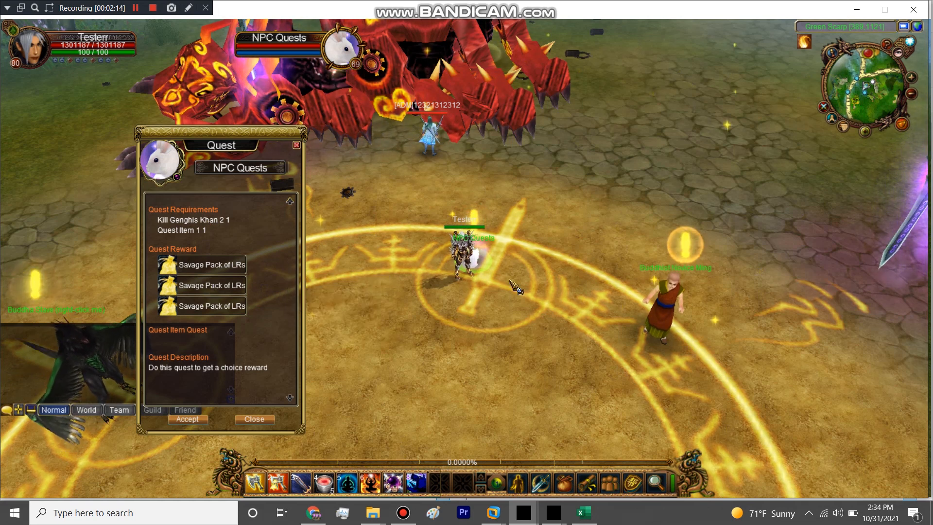
{"action": "right_click", "coordinate": [487, 252]}
{"action": "left_click", "coordinate": [471, 328]}
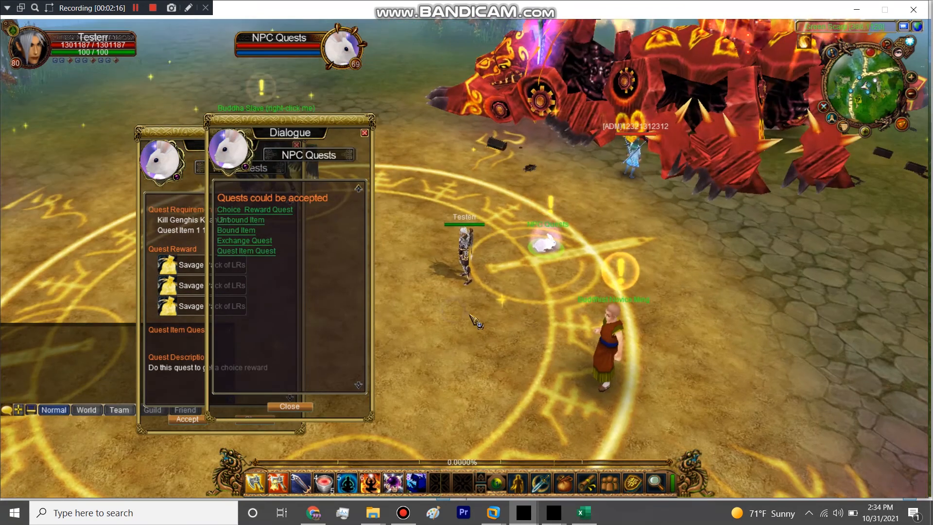
{"action": "left_click", "coordinate": [362, 133]}
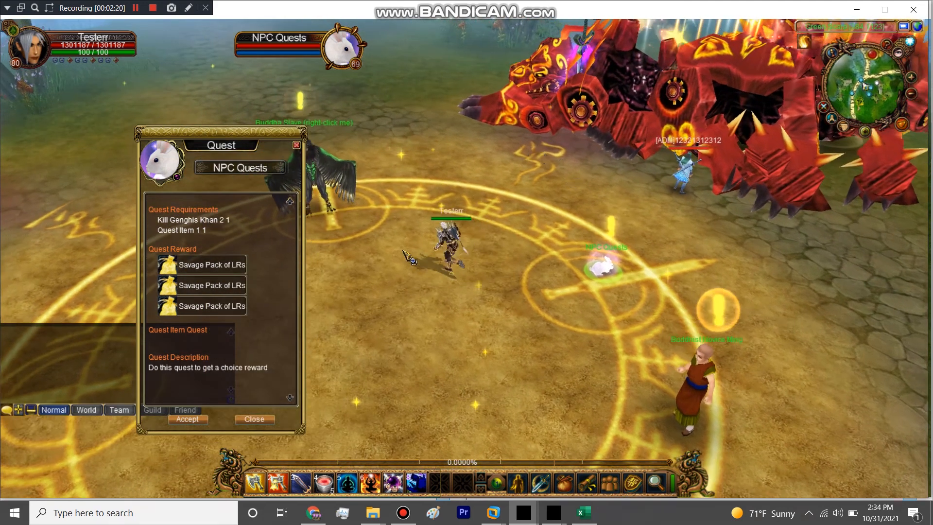